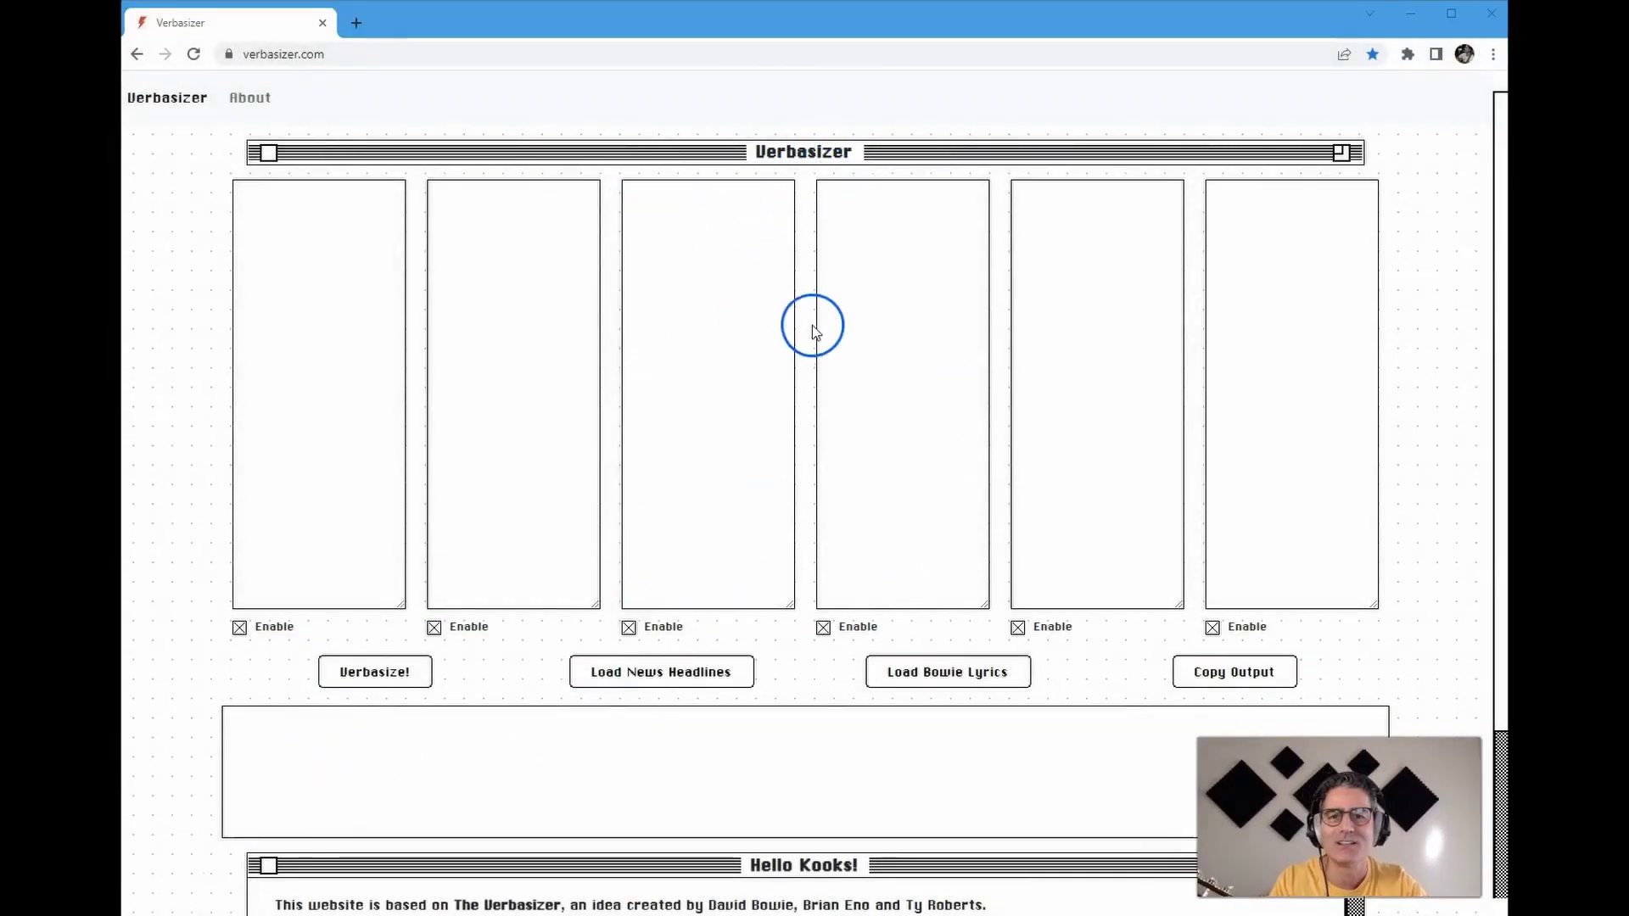
pyautogui.scroll(-3, 772, 567)
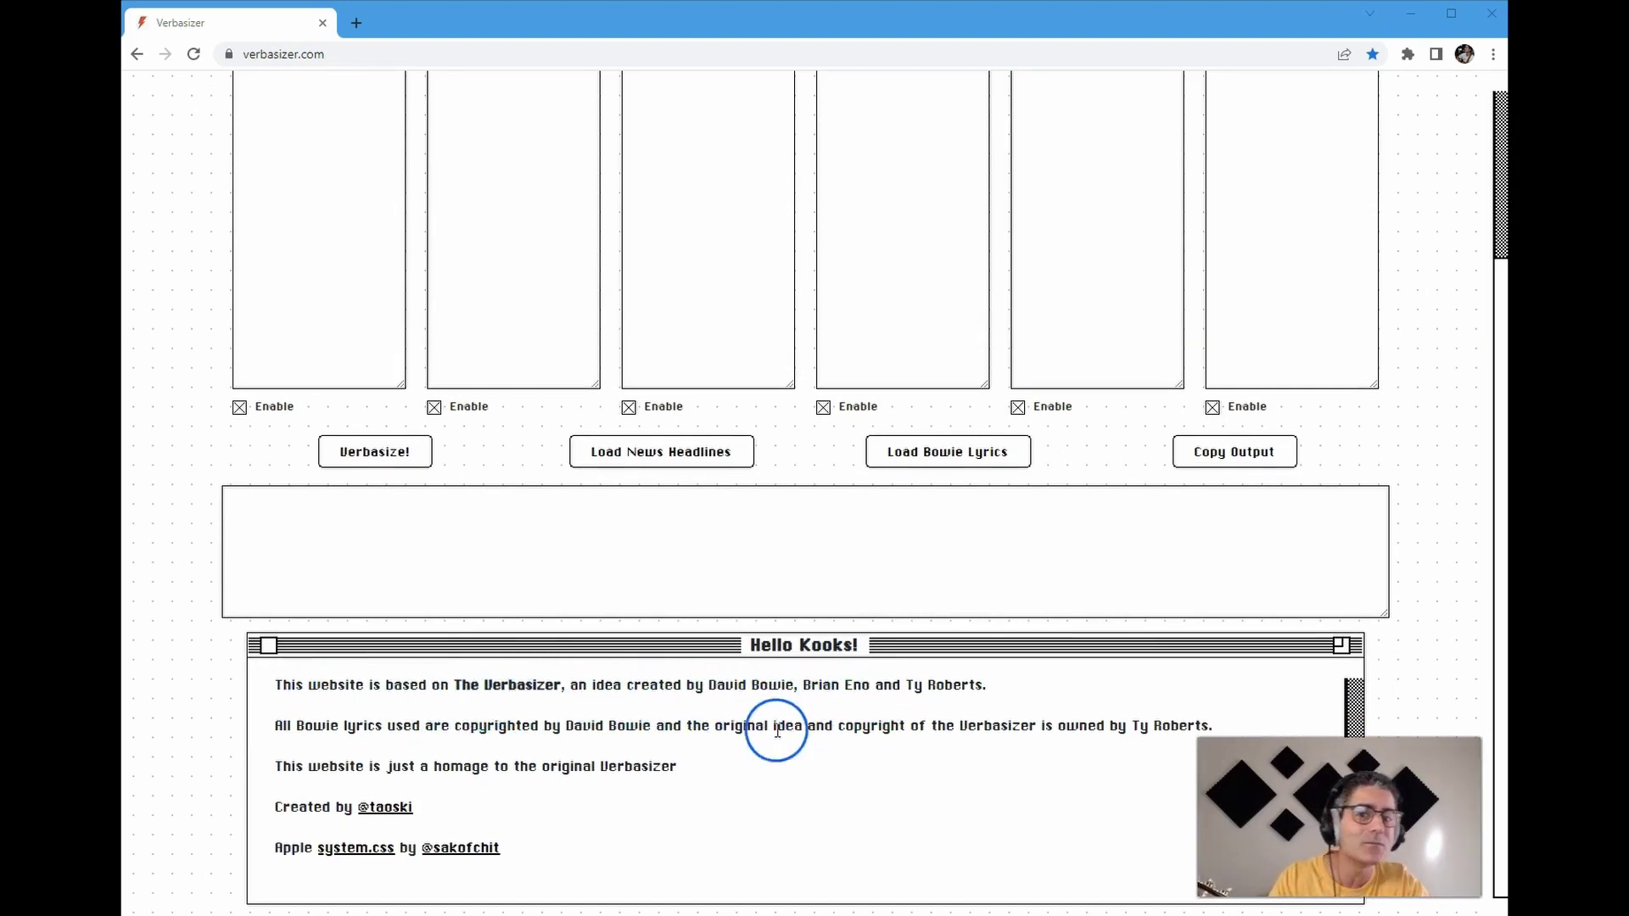
pyautogui.click(937, 717)
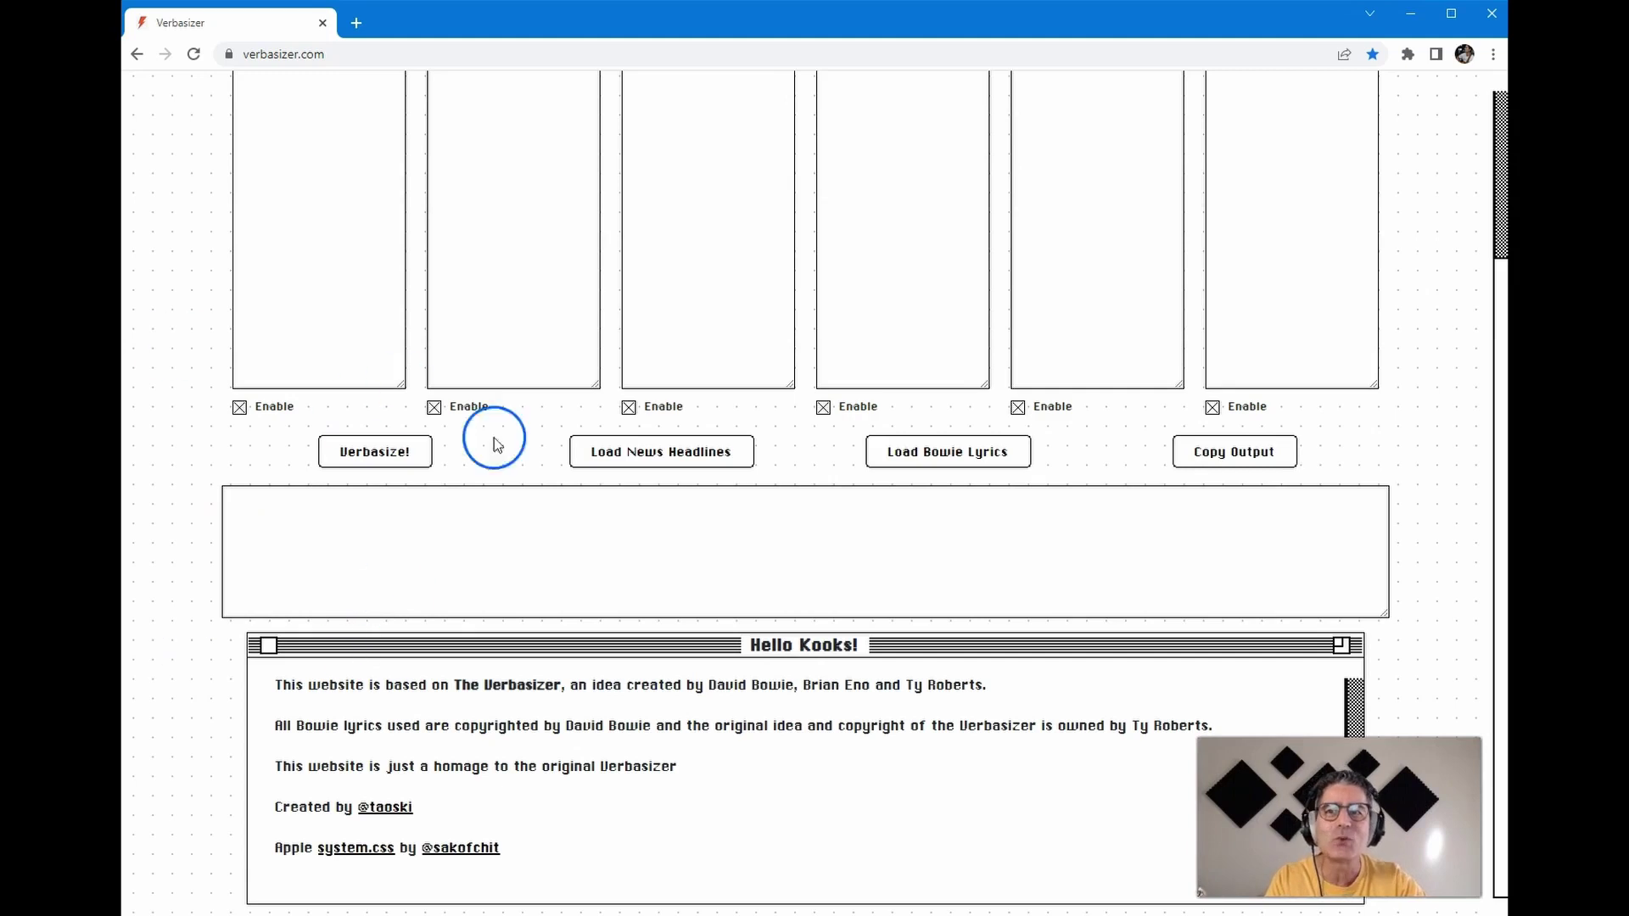
pyautogui.scroll(3, 531, 712)
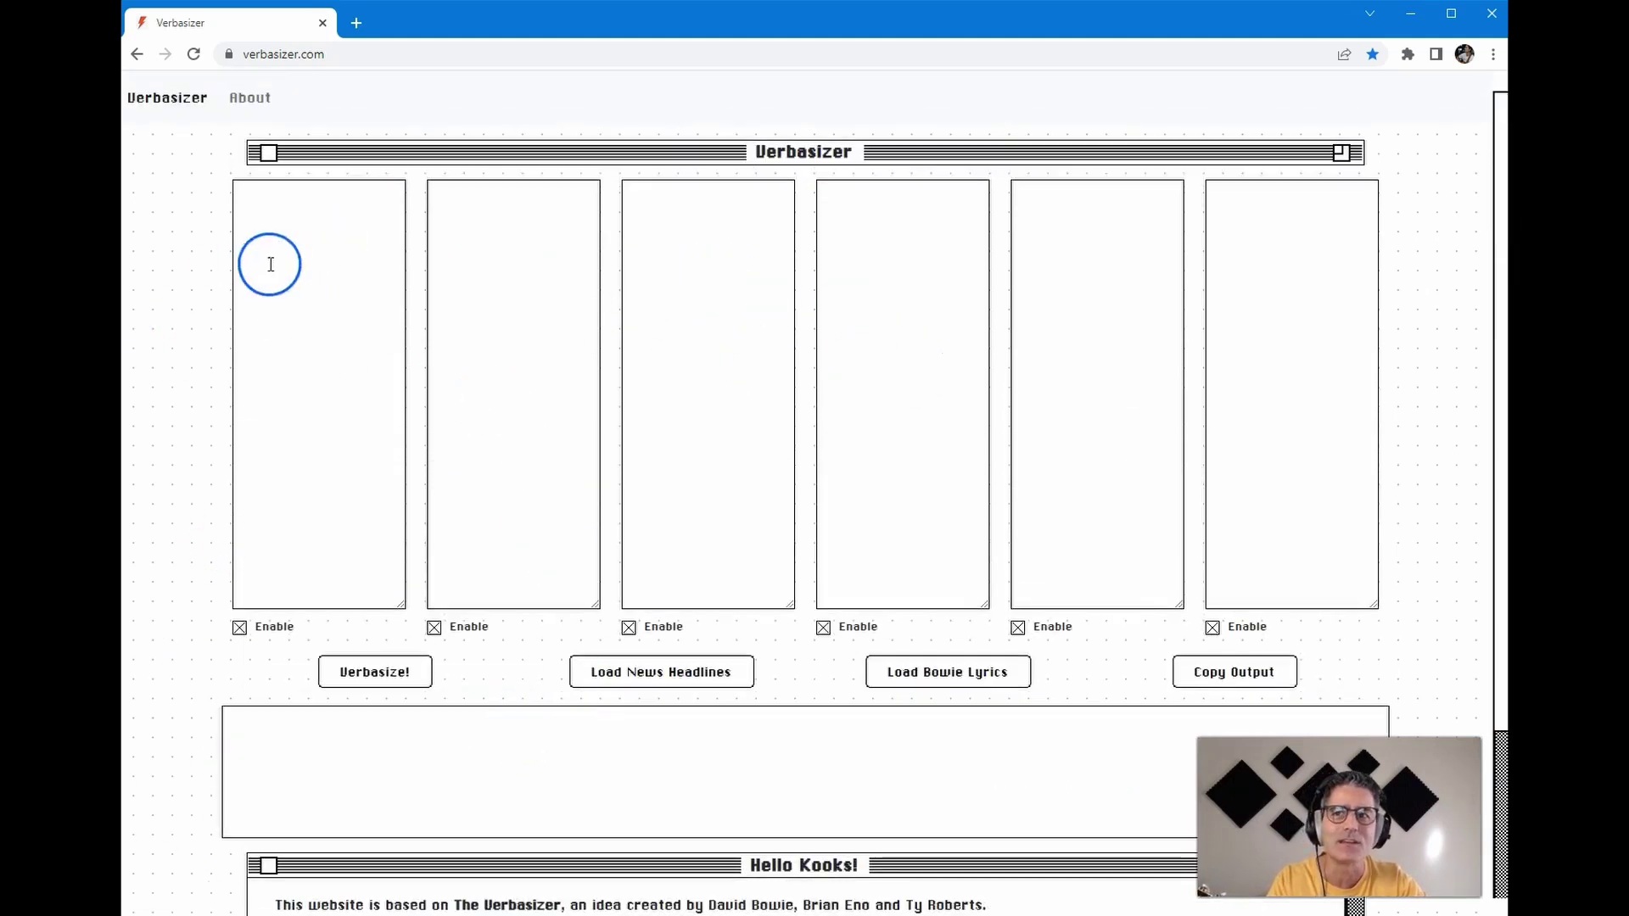
pyautogui.click(319, 242)
pyautogui.click(541, 246)
pyautogui.click(706, 255)
pyautogui.click(960, 275)
pyautogui.click(1098, 308)
pyautogui.click(1233, 323)
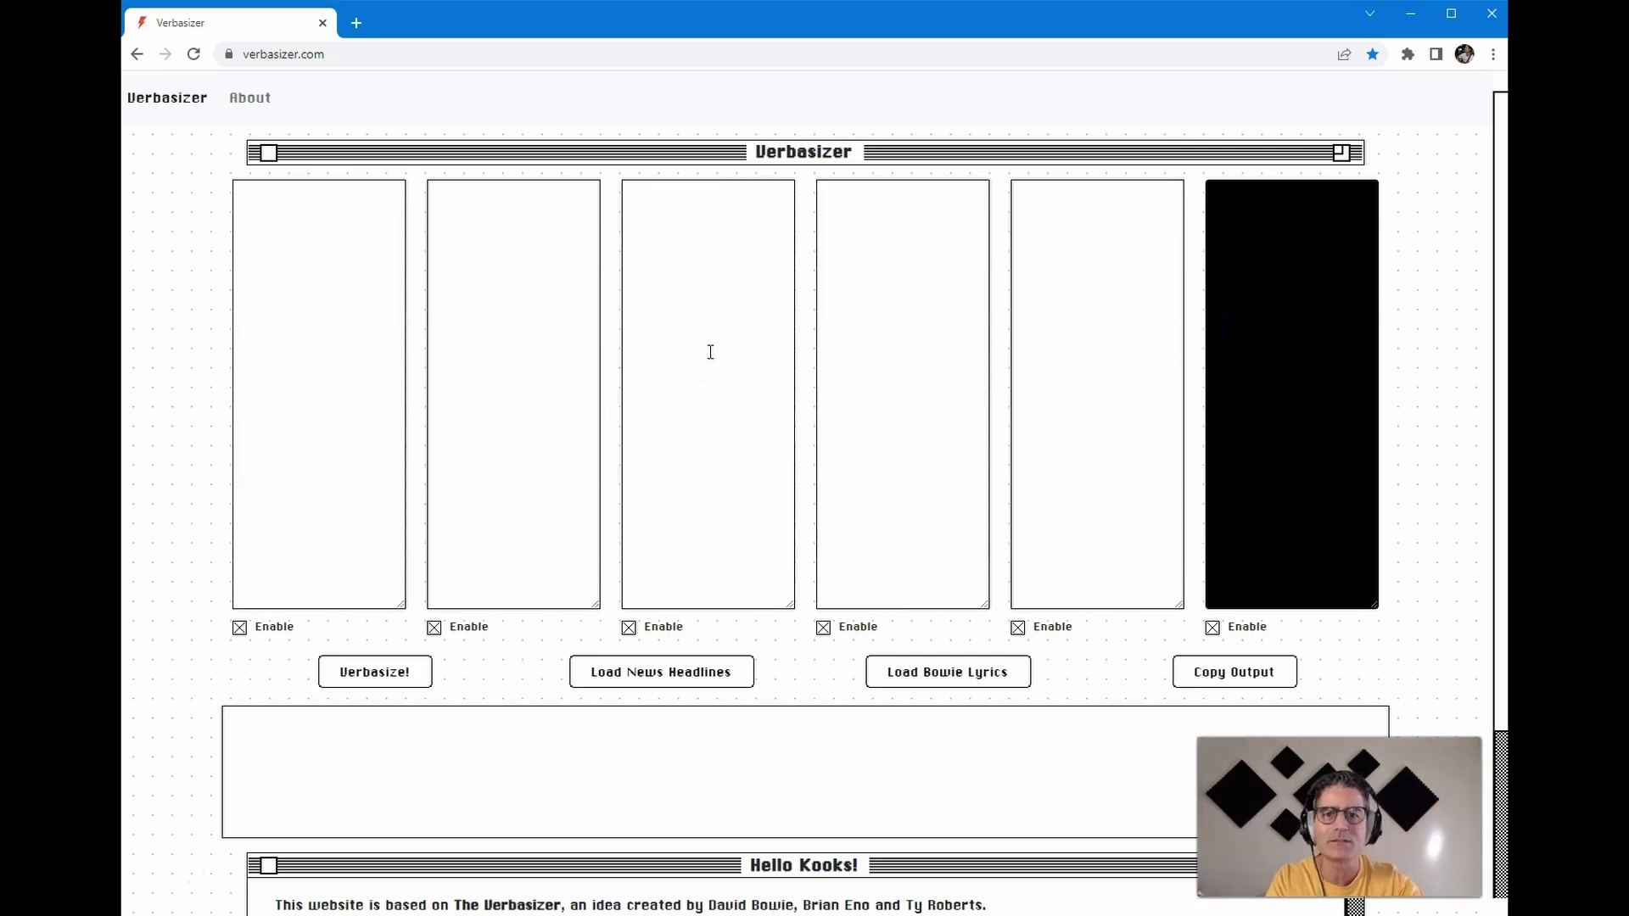
pyautogui.click(393, 678)
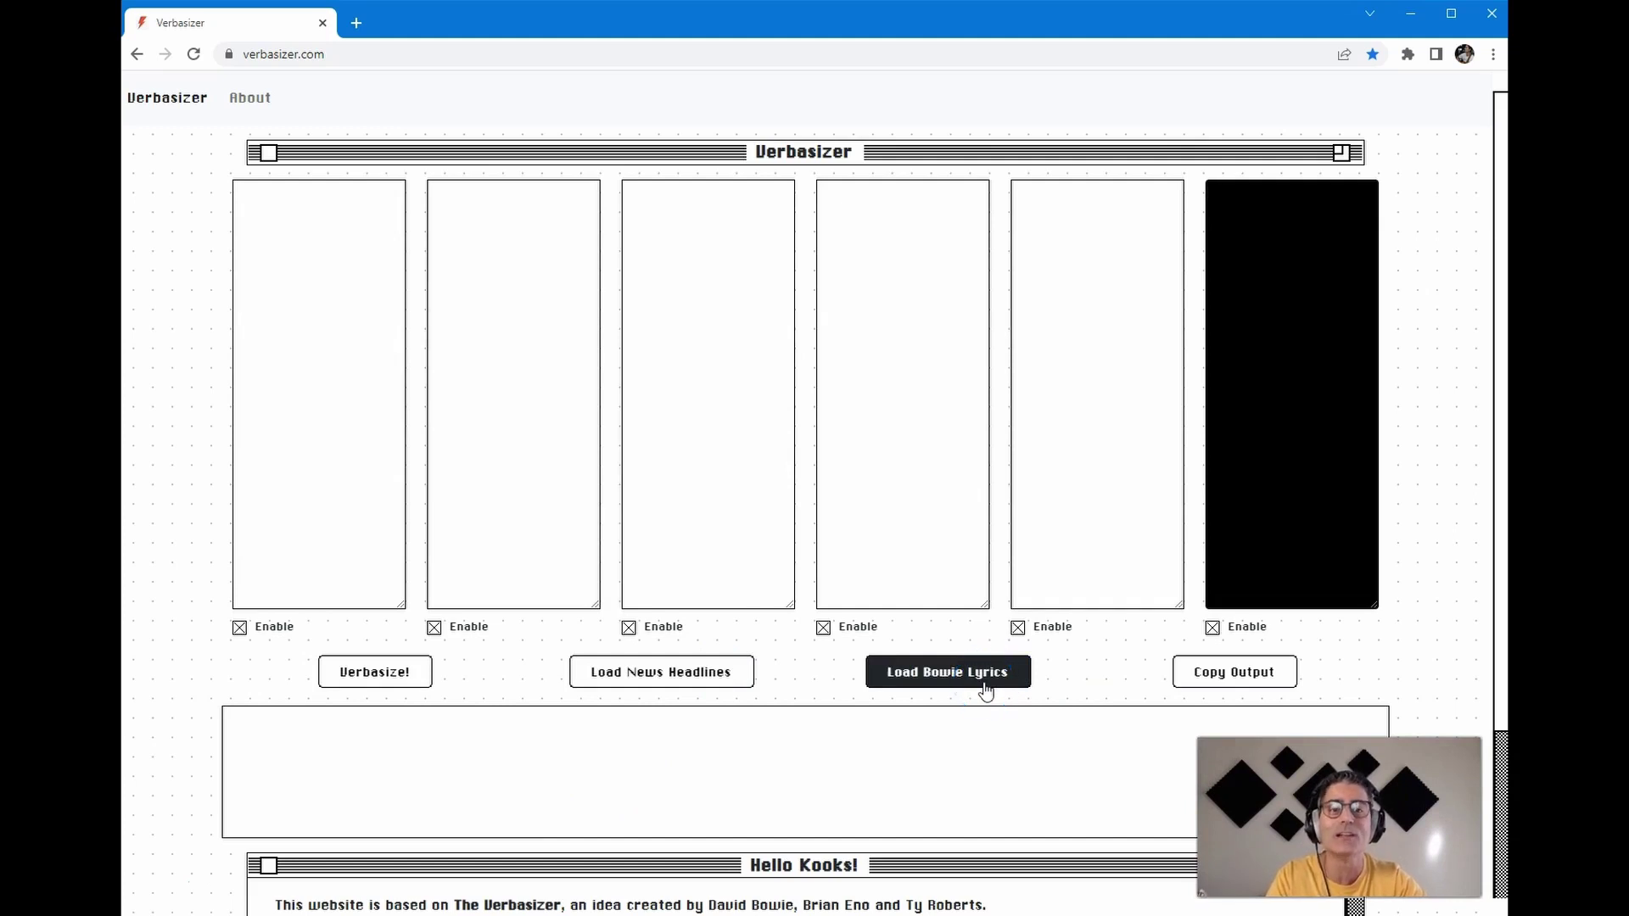
pyautogui.click(1250, 672)
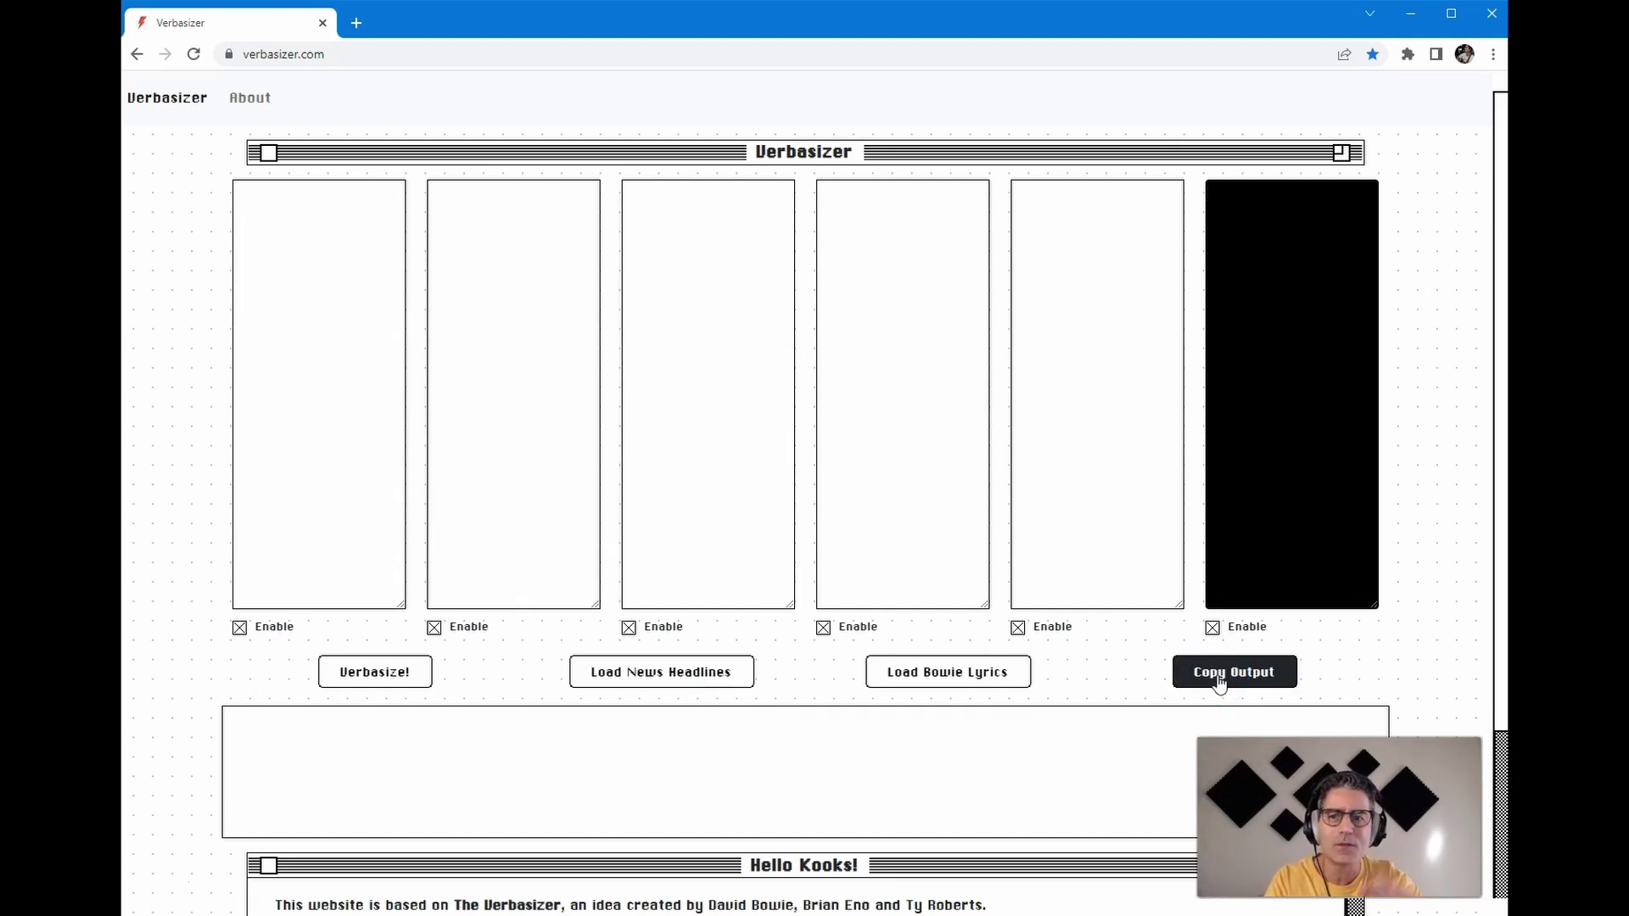
pyautogui.click(1218, 678)
pyautogui.click(345, 455)
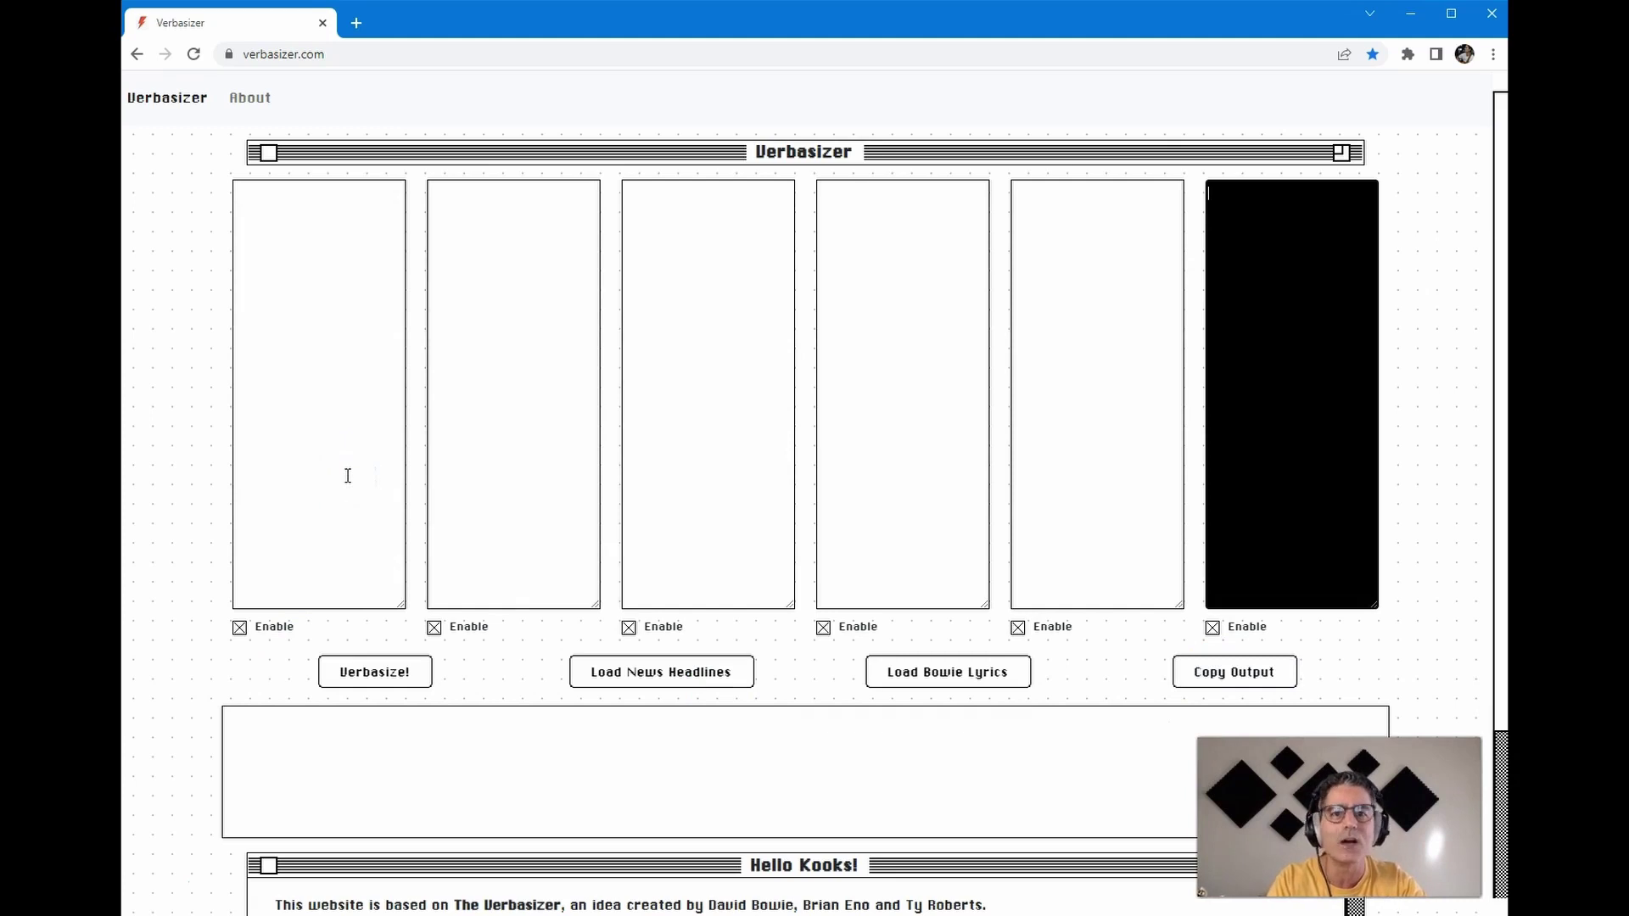
pyautogui.click(336, 461)
pyautogui.click(354, 356)
pyautogui.click(353, 476)
pyautogui.click(313, 381)
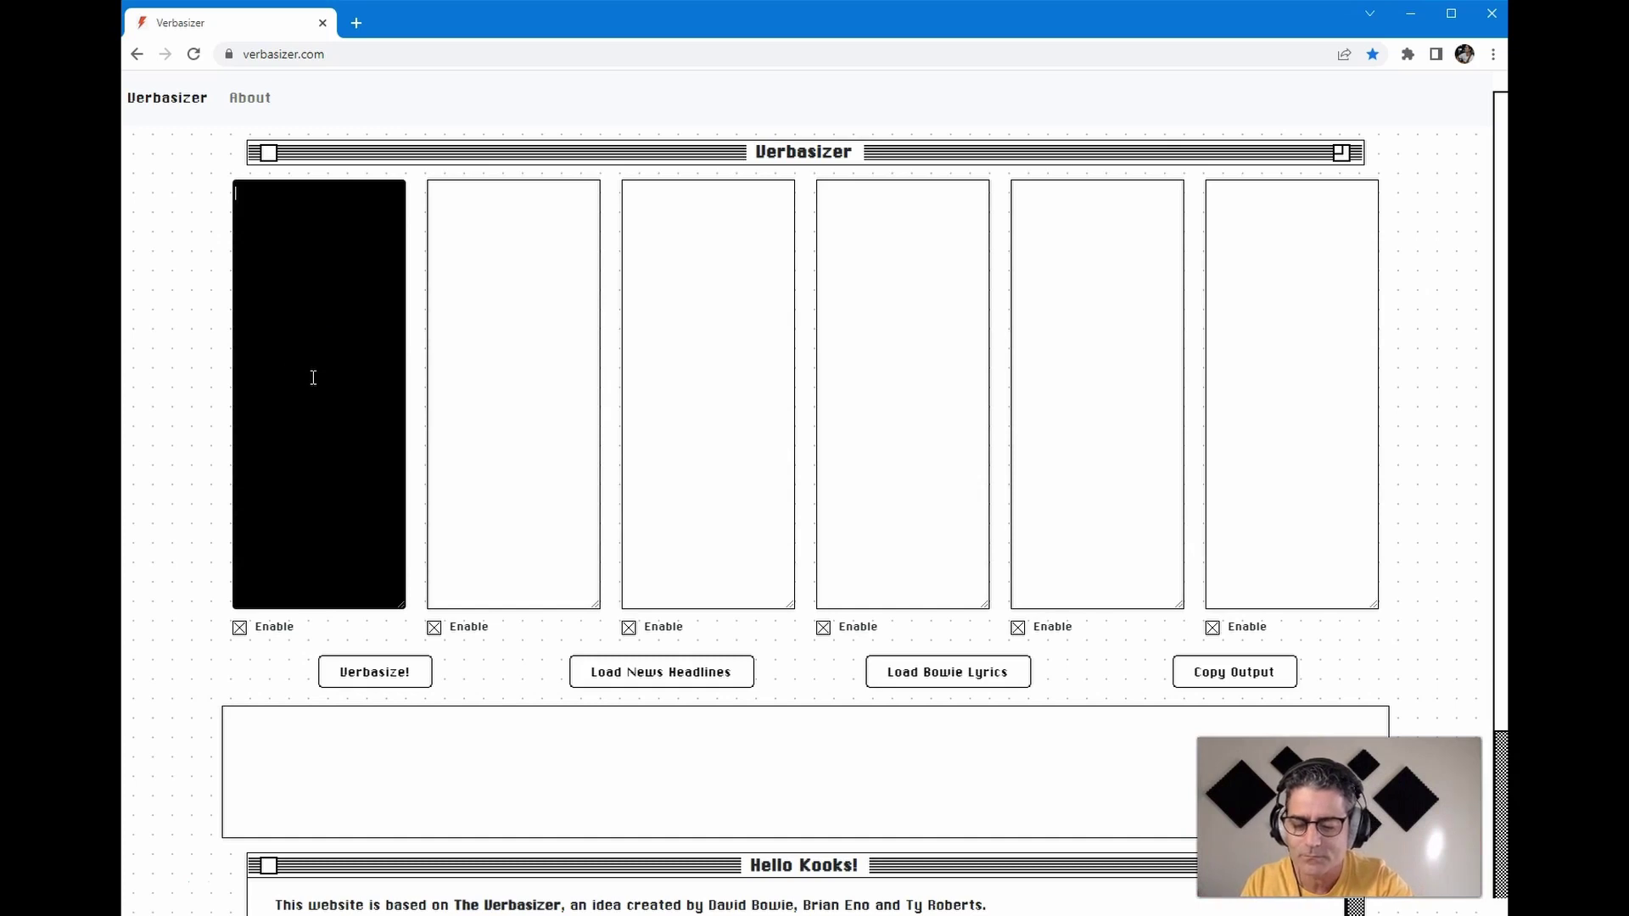
# Enter 'an empty house', 'a dark road' and 'leaves are falling' in the first three word boxes.
pyautogui.write('an empty ')
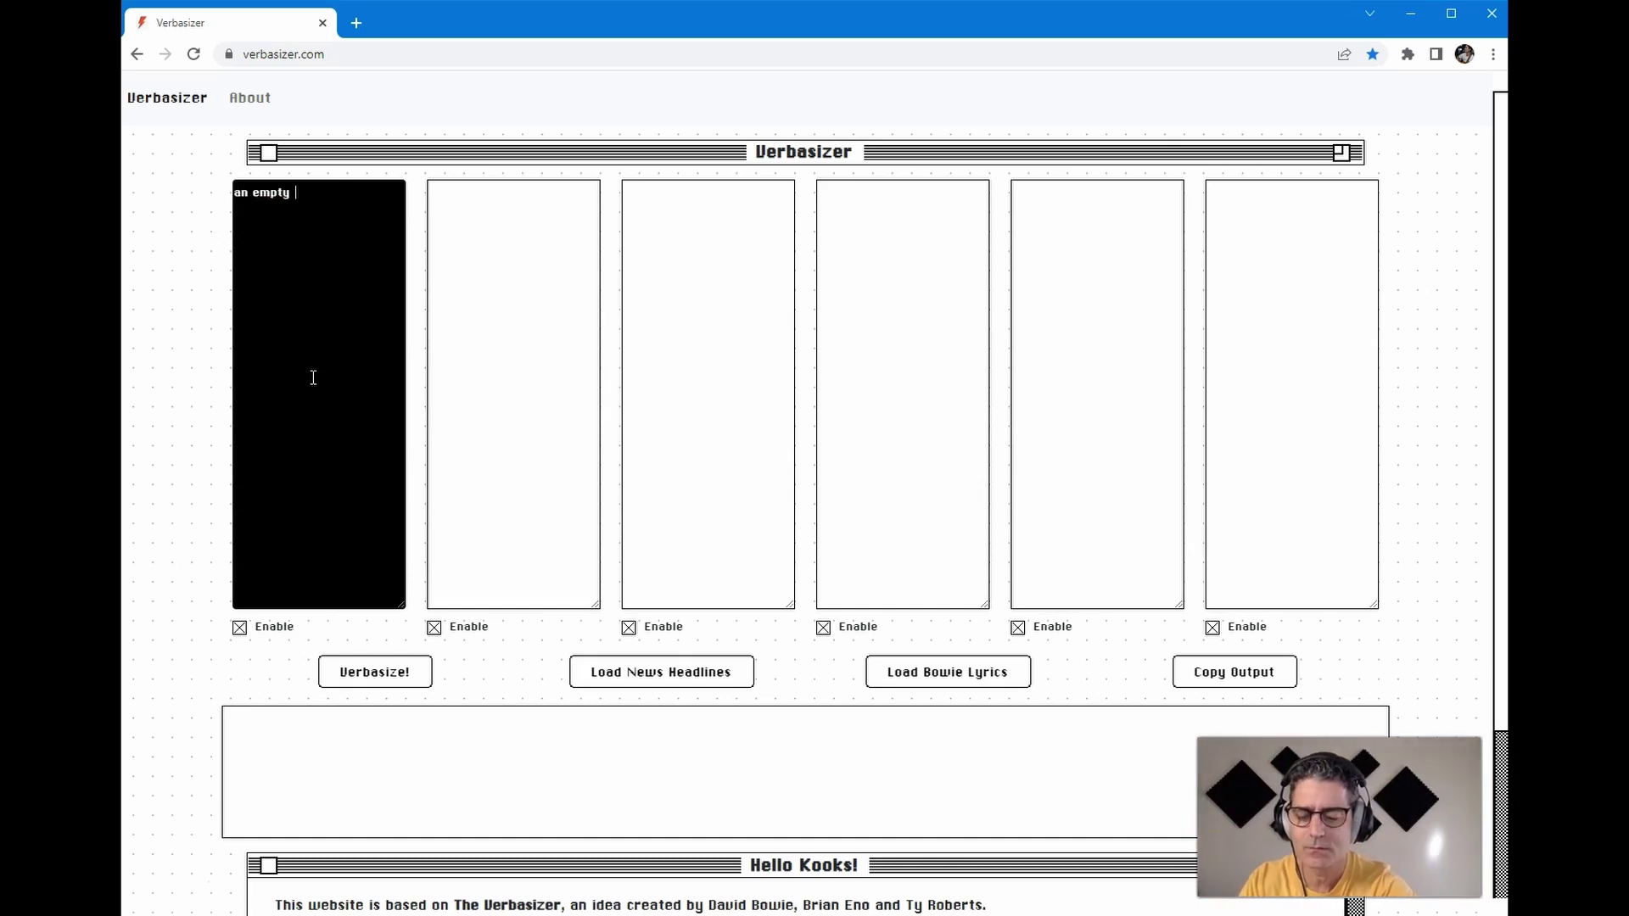
pyautogui.write('house')
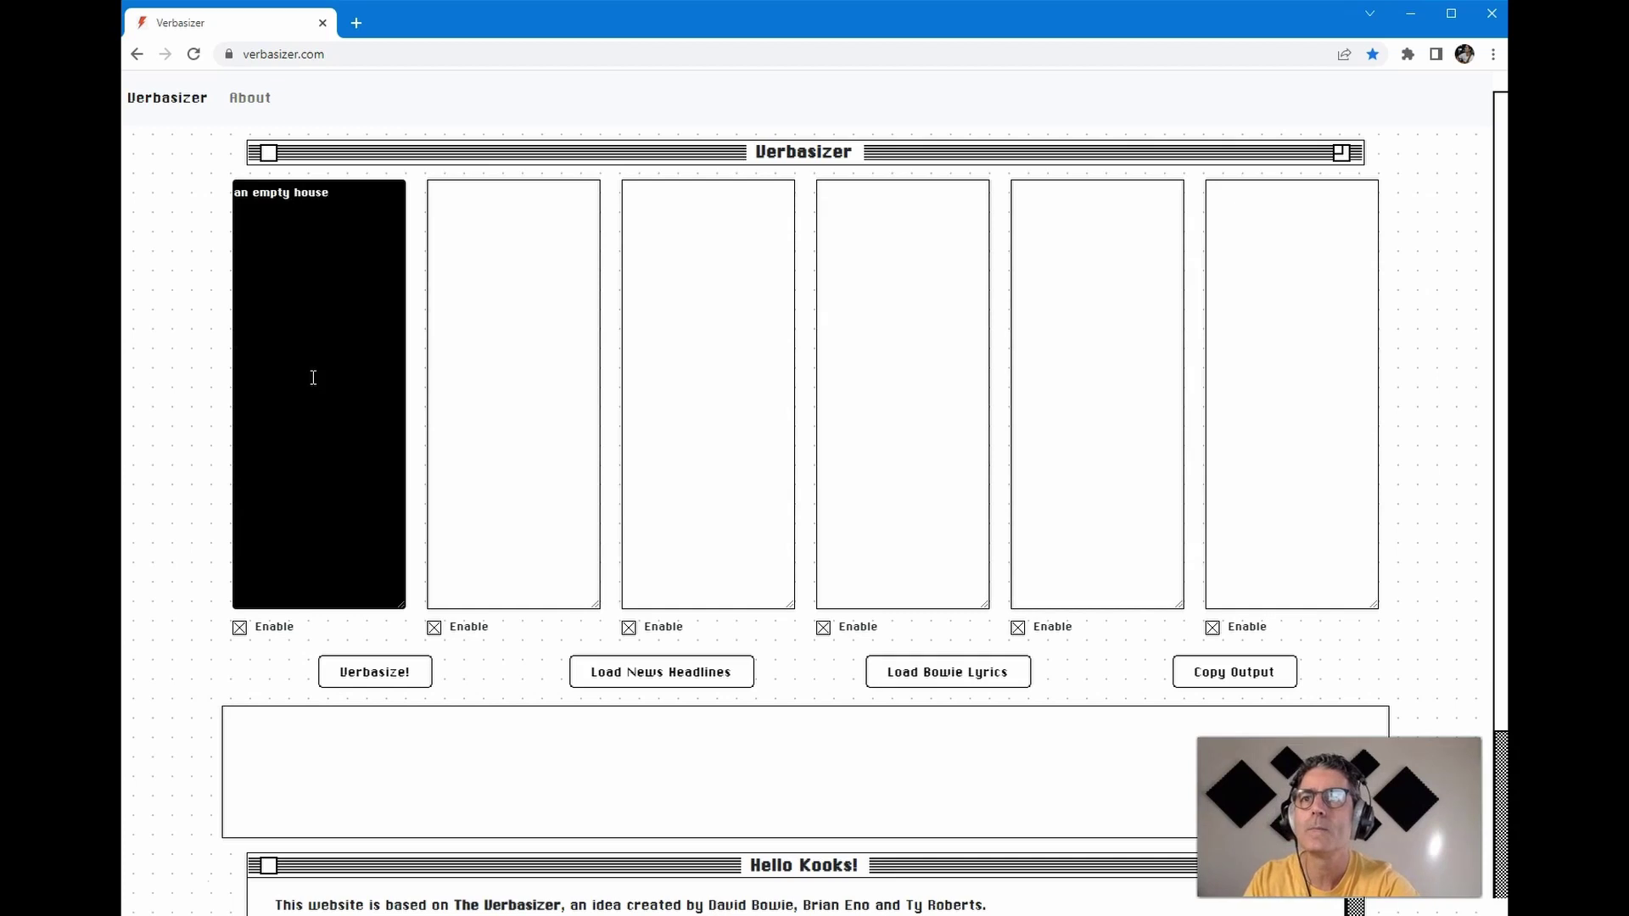
pyautogui.click(441, 276)
pyautogui.click(450, 487)
pyautogui.write('a dark road')
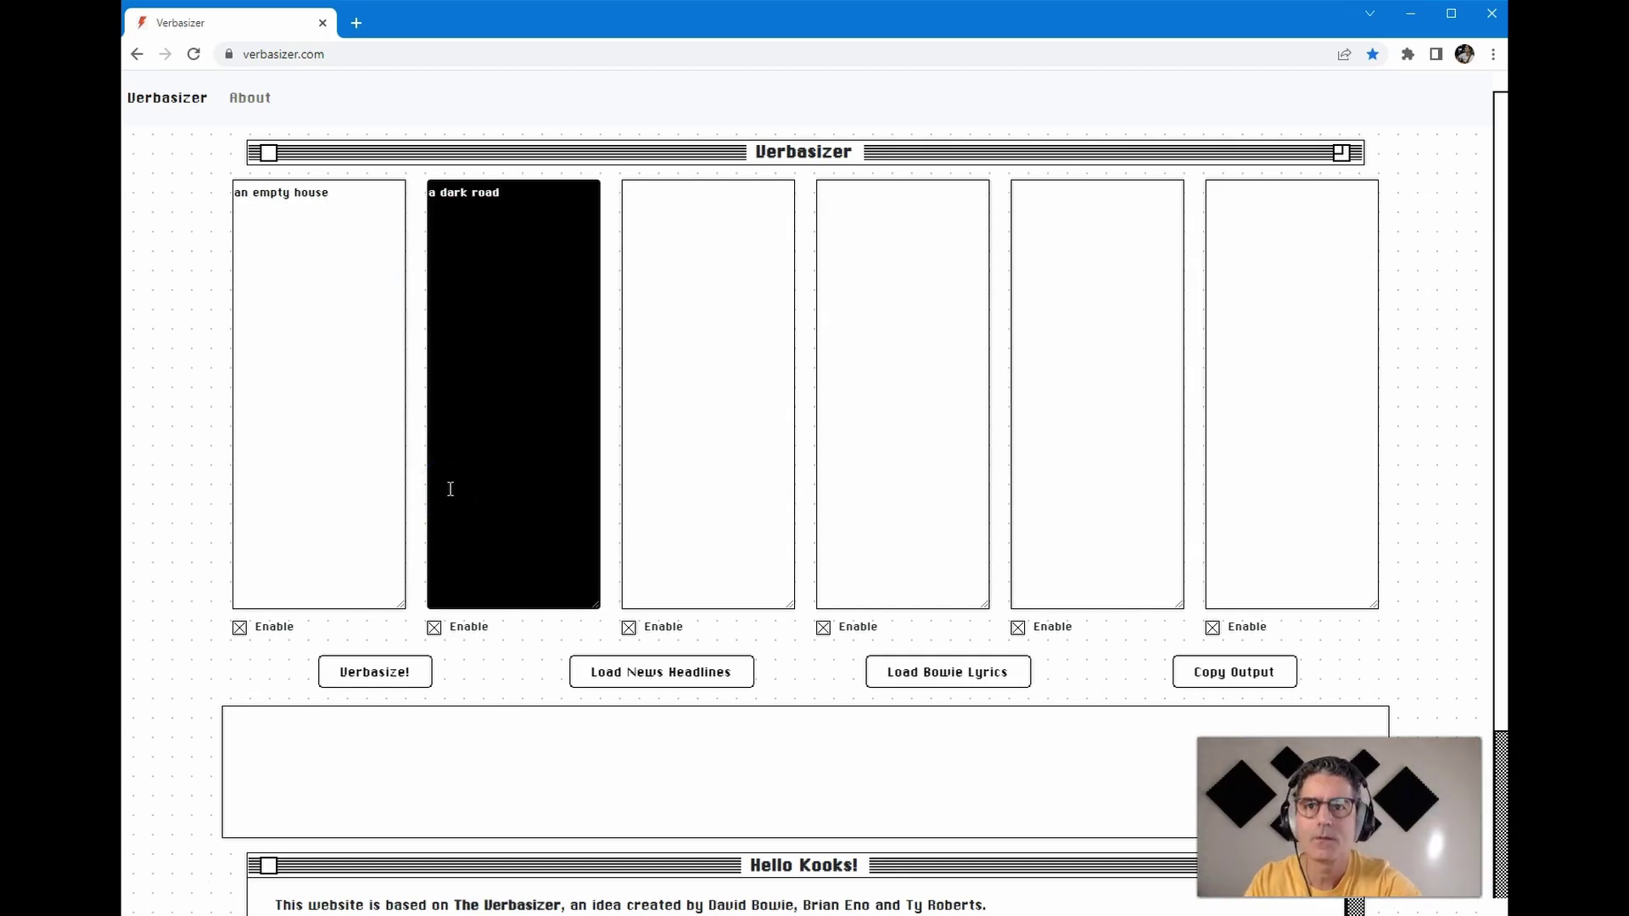
pyautogui.click(742, 475)
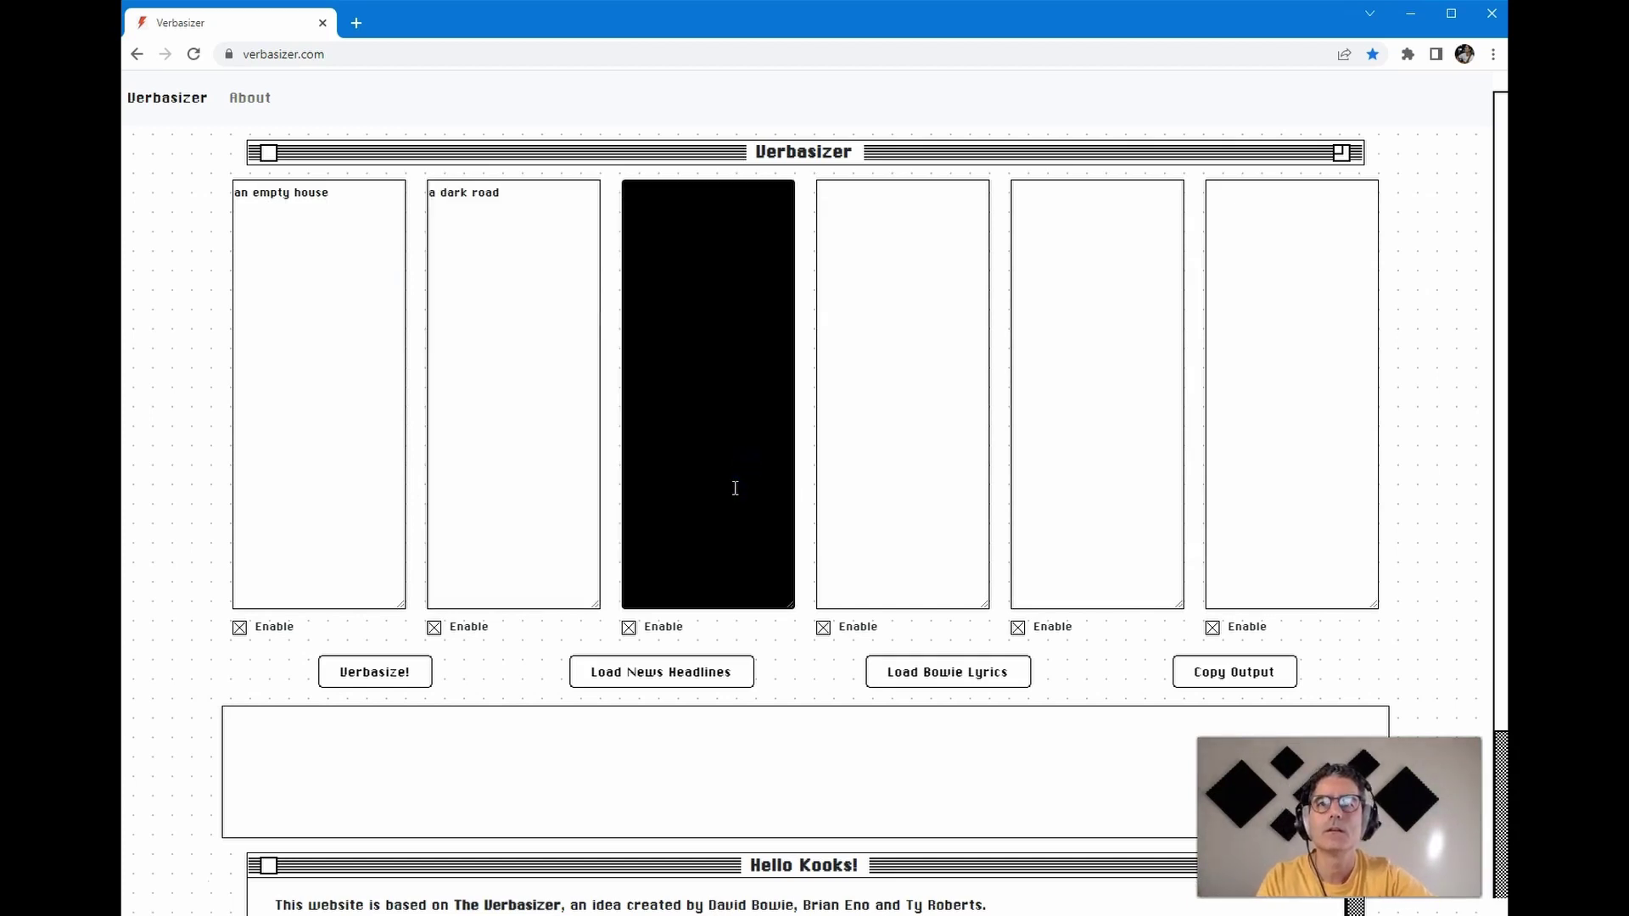
pyautogui.write('lea')
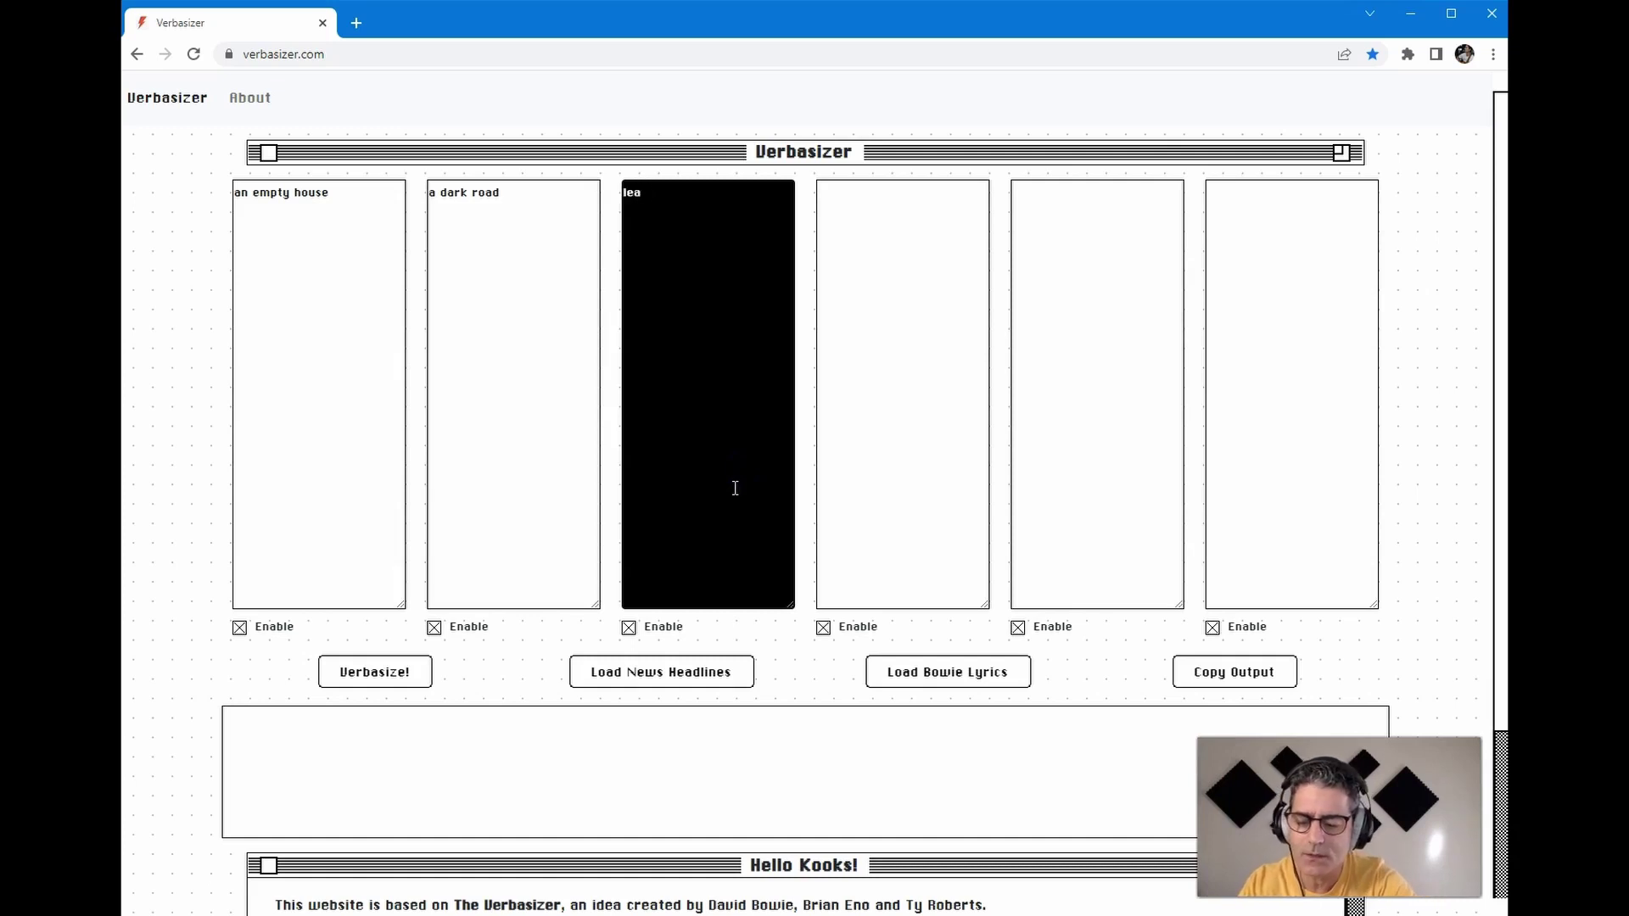
pyautogui.write('ves are falling')
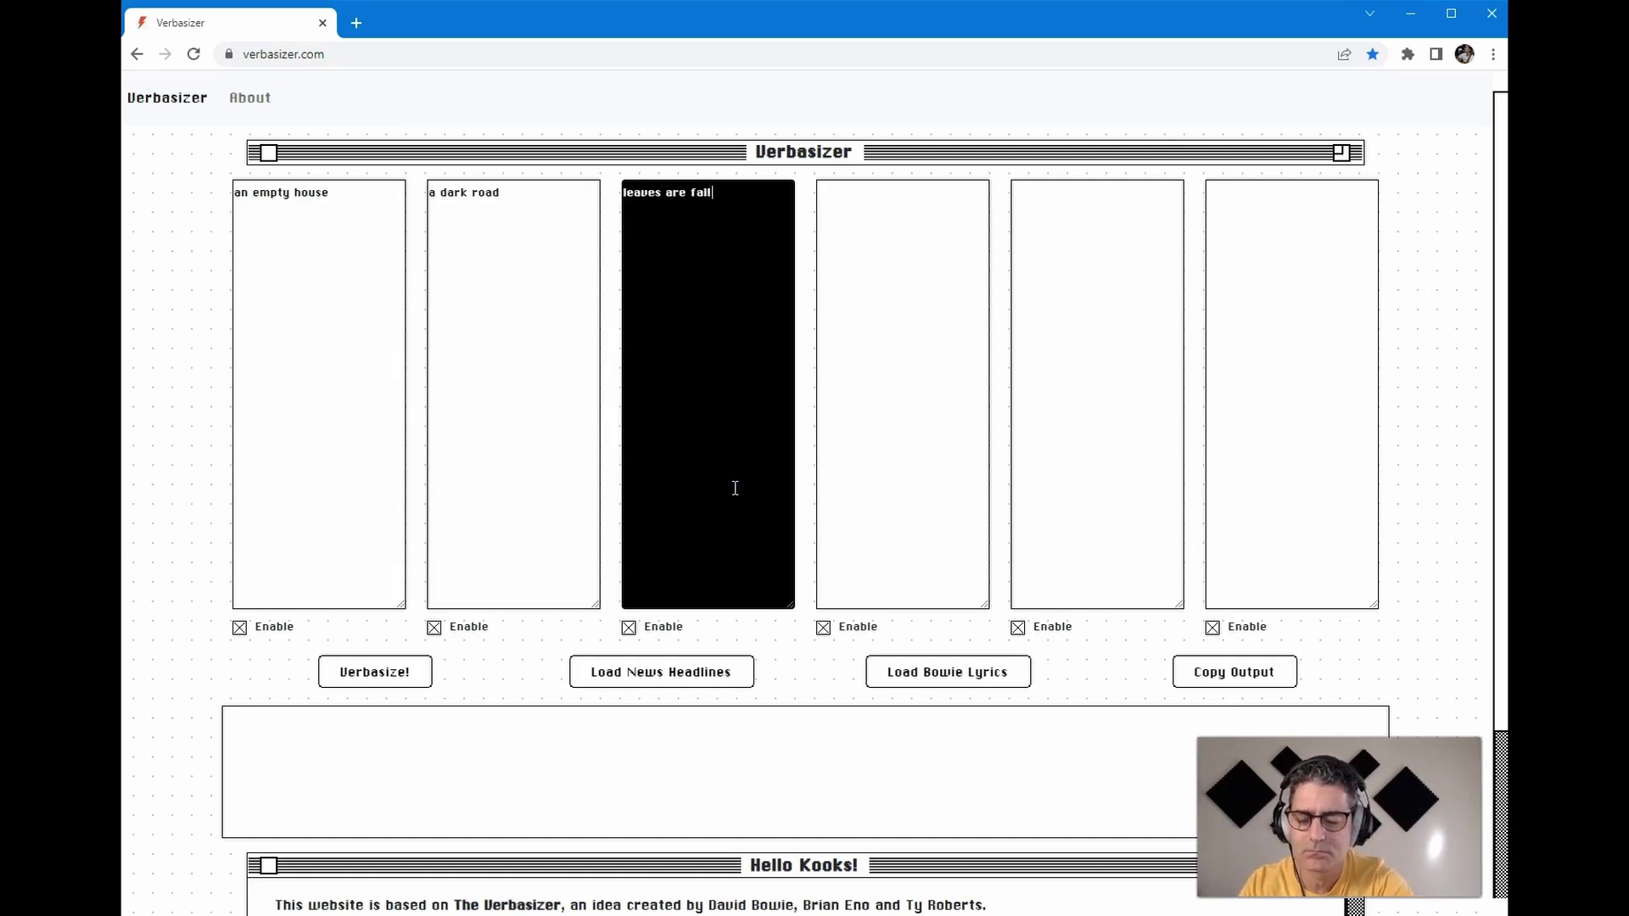
# Fill the remaining boxes with 'the midnight sky', 'distant memories' and 'long lost love'.
pyautogui.click(879, 524)
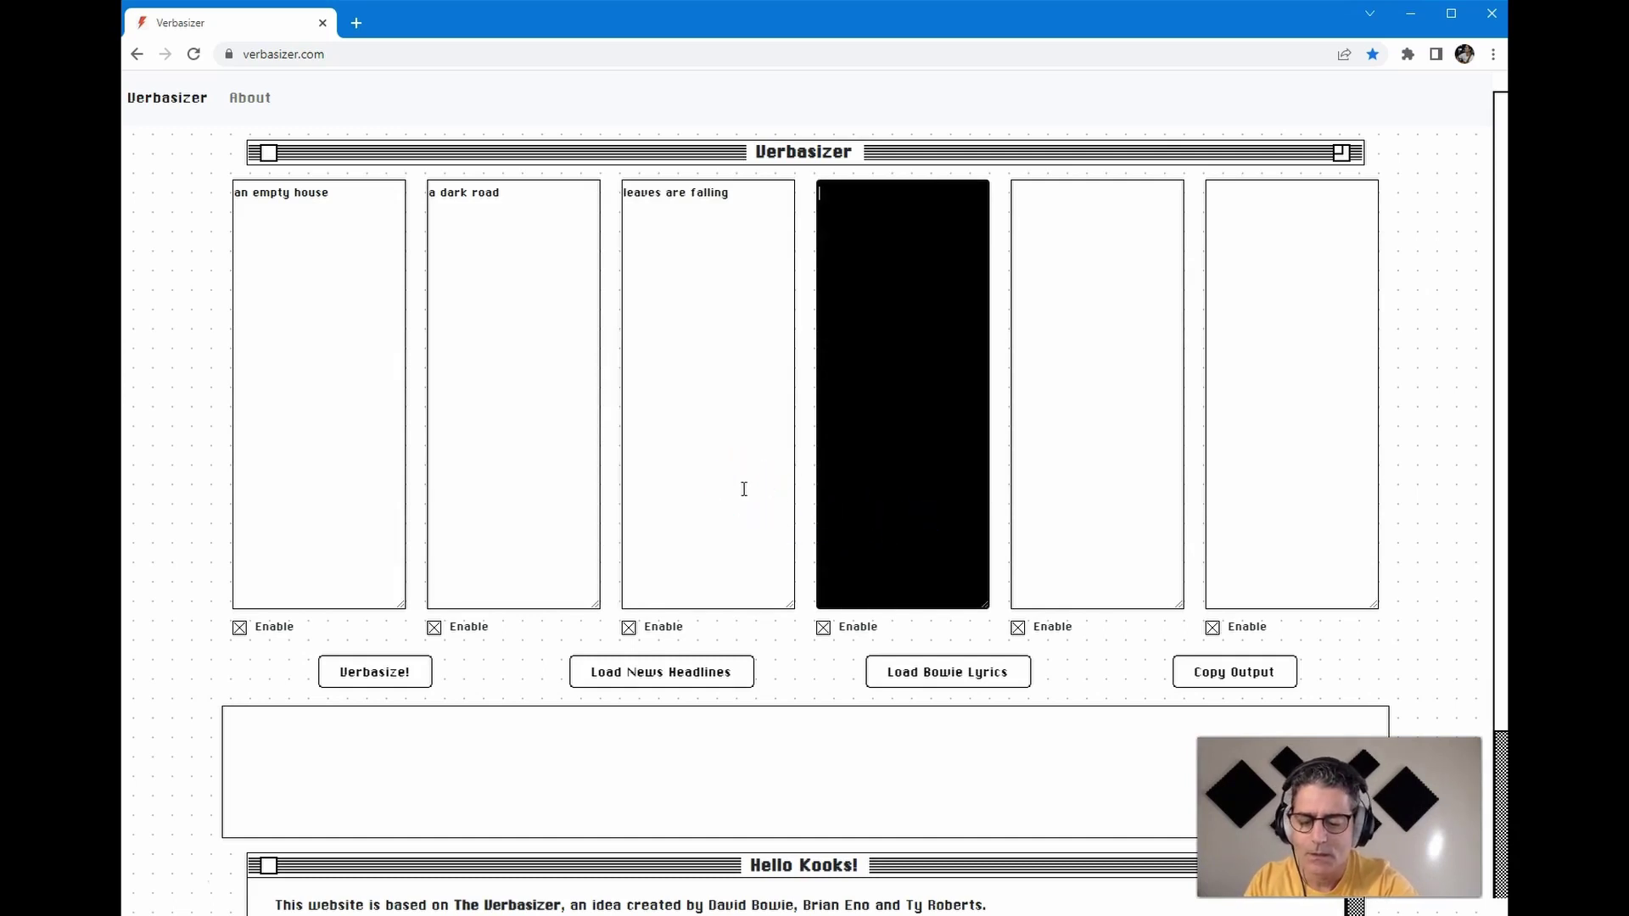
pyautogui.write('the midnig')
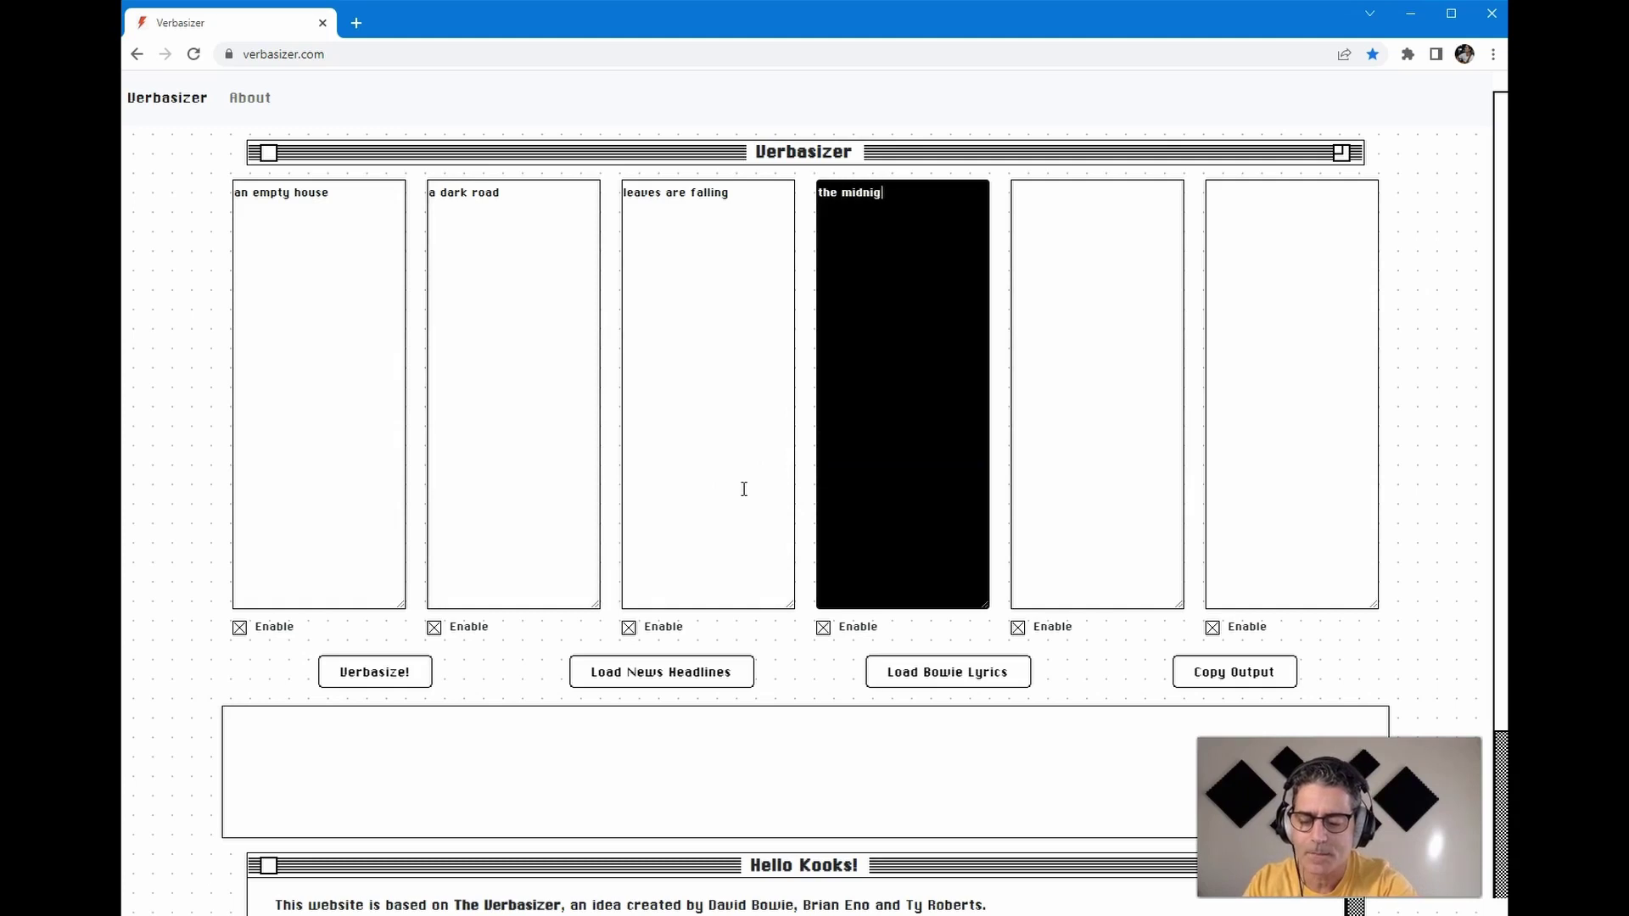
pyautogui.write('ht sky')
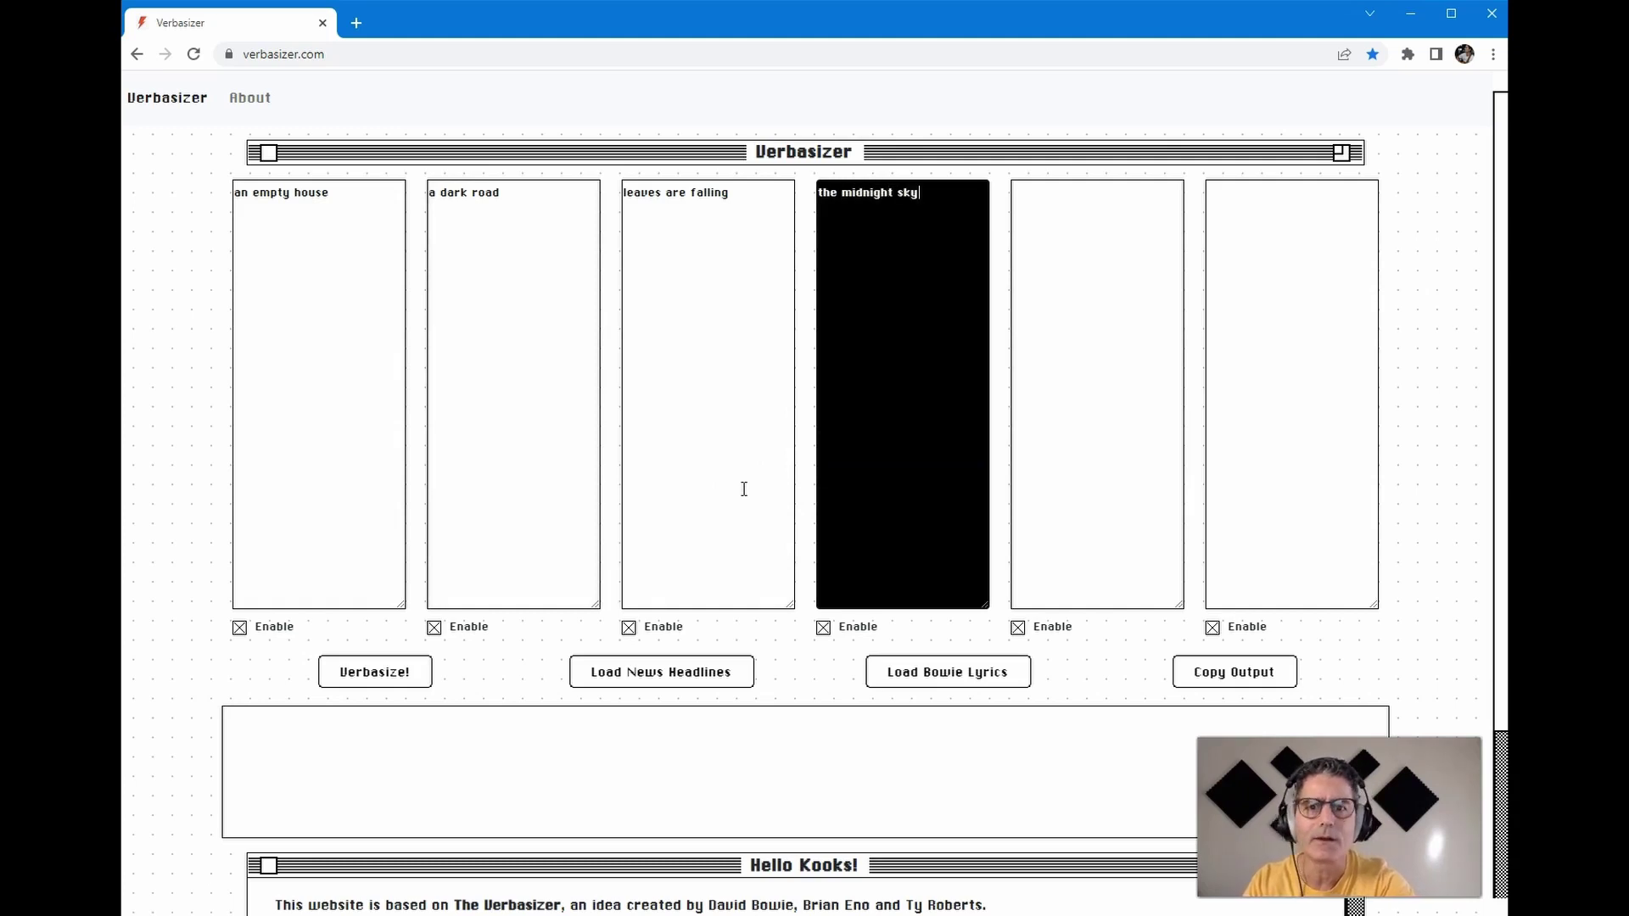
pyautogui.click(1091, 451)
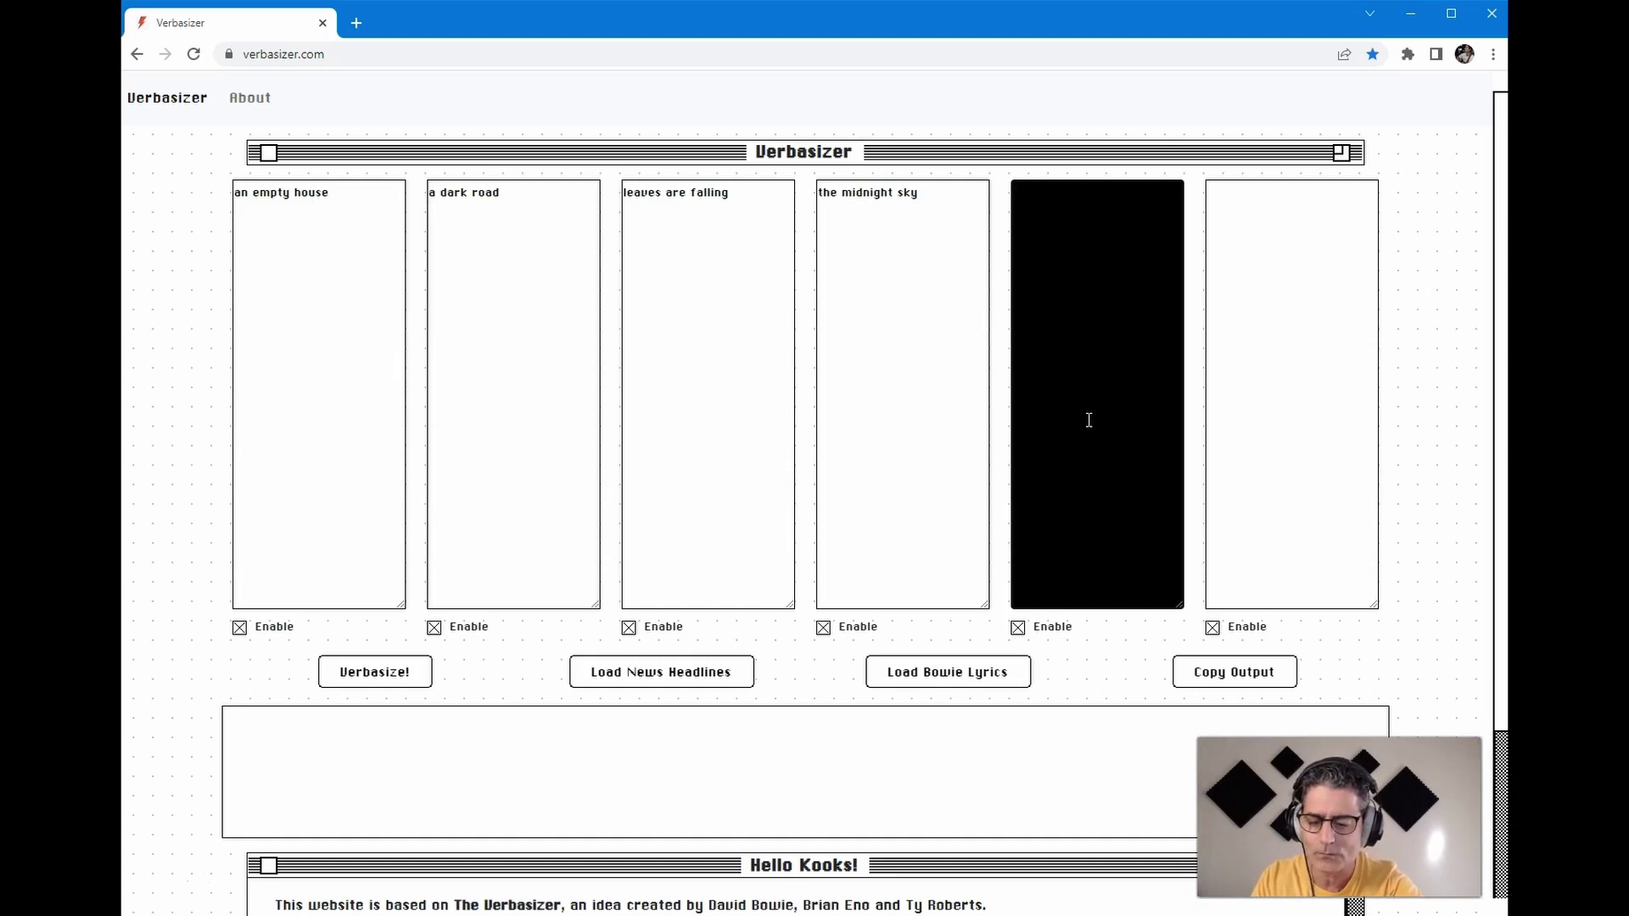
pyautogui.write('distant memories')
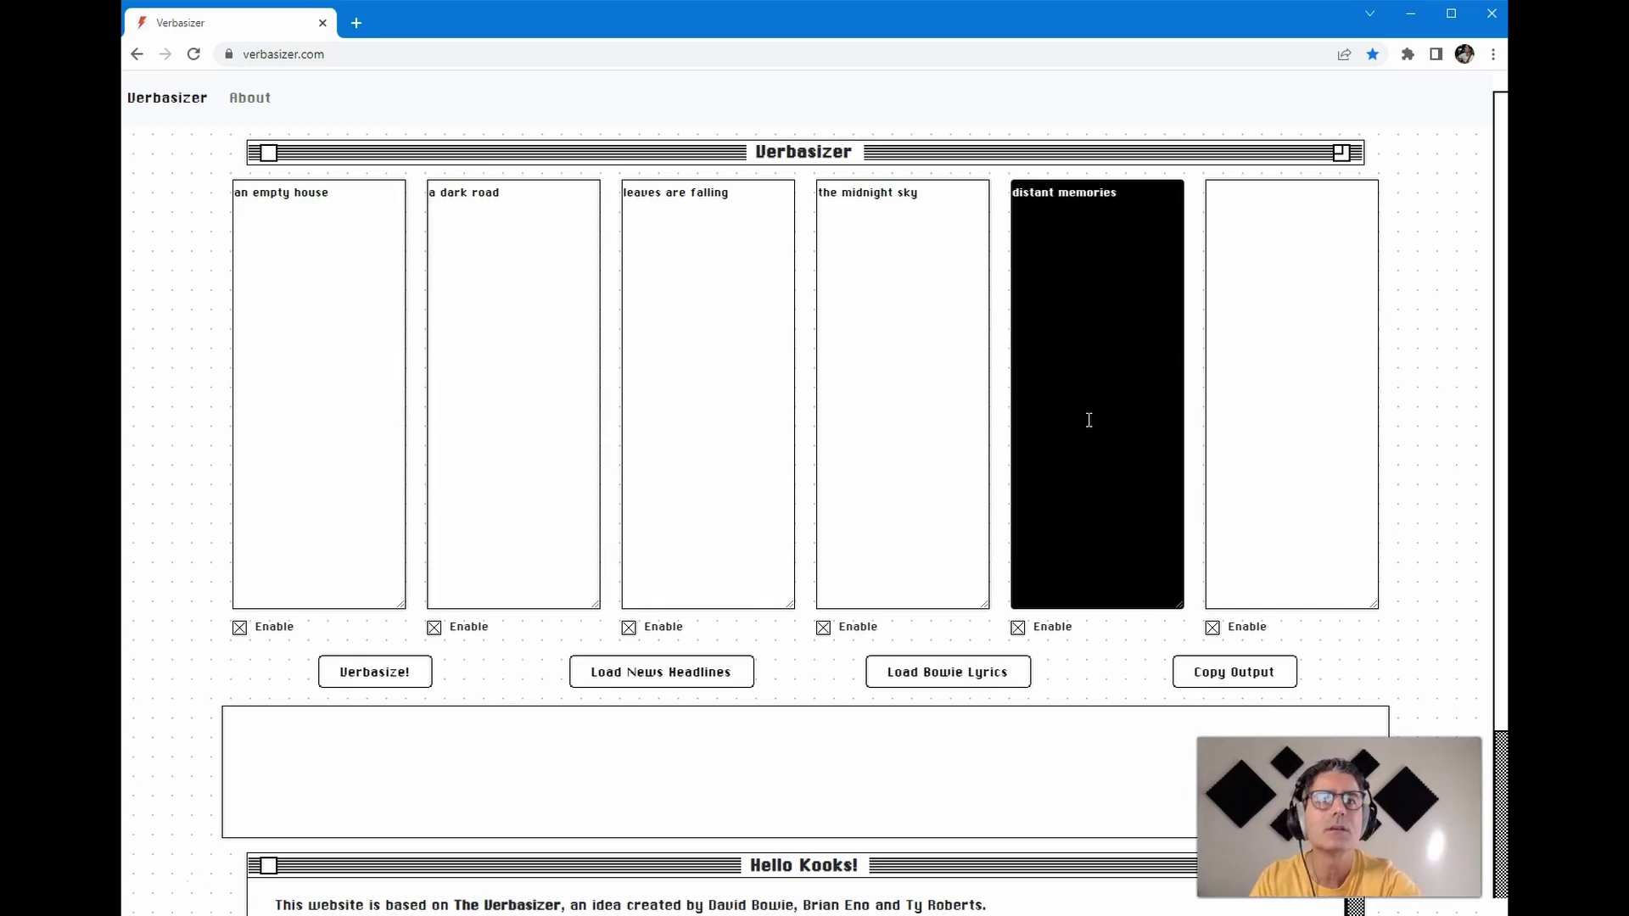
pyautogui.click(1293, 519)
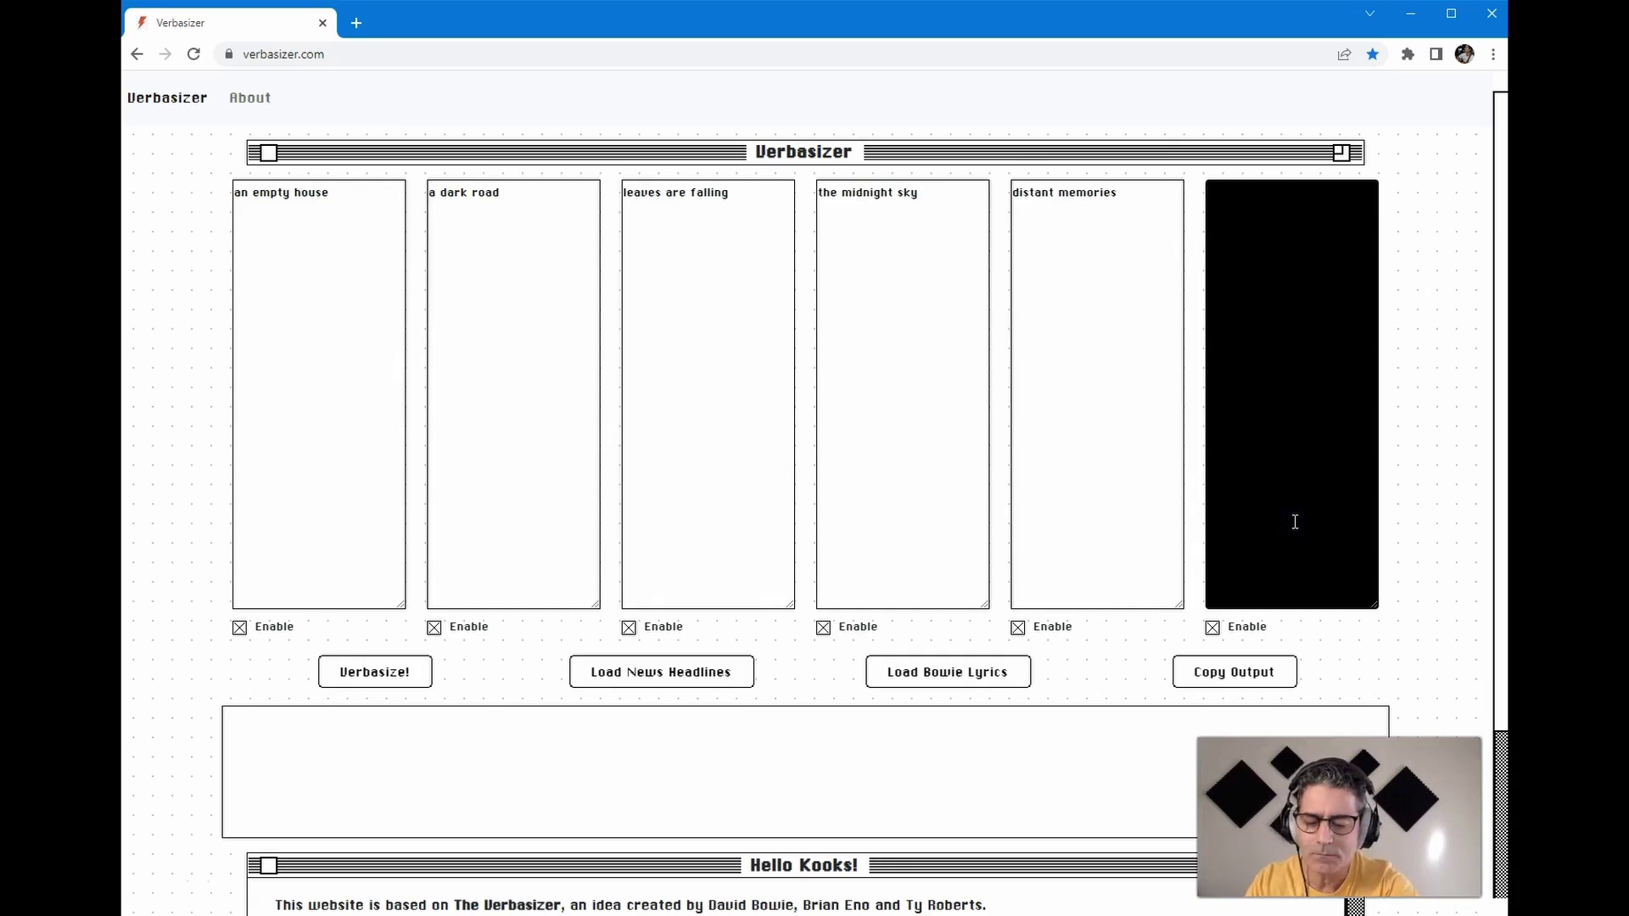
pyautogui.write('long lost o')
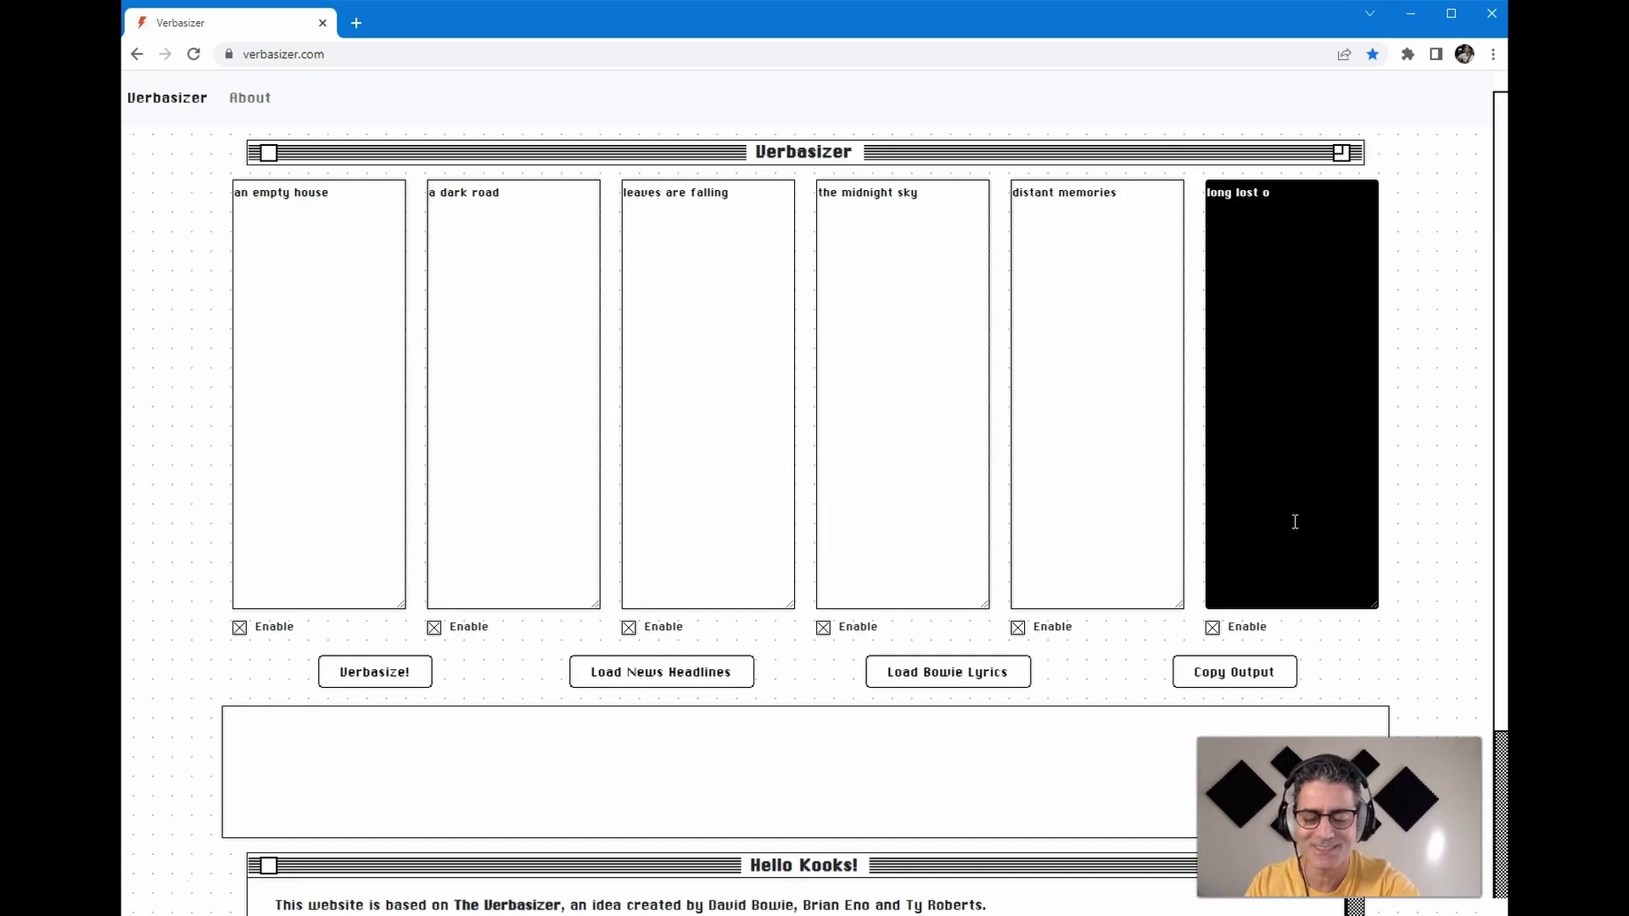
pyautogui.press('BackSpace')
pyautogui.write('love')
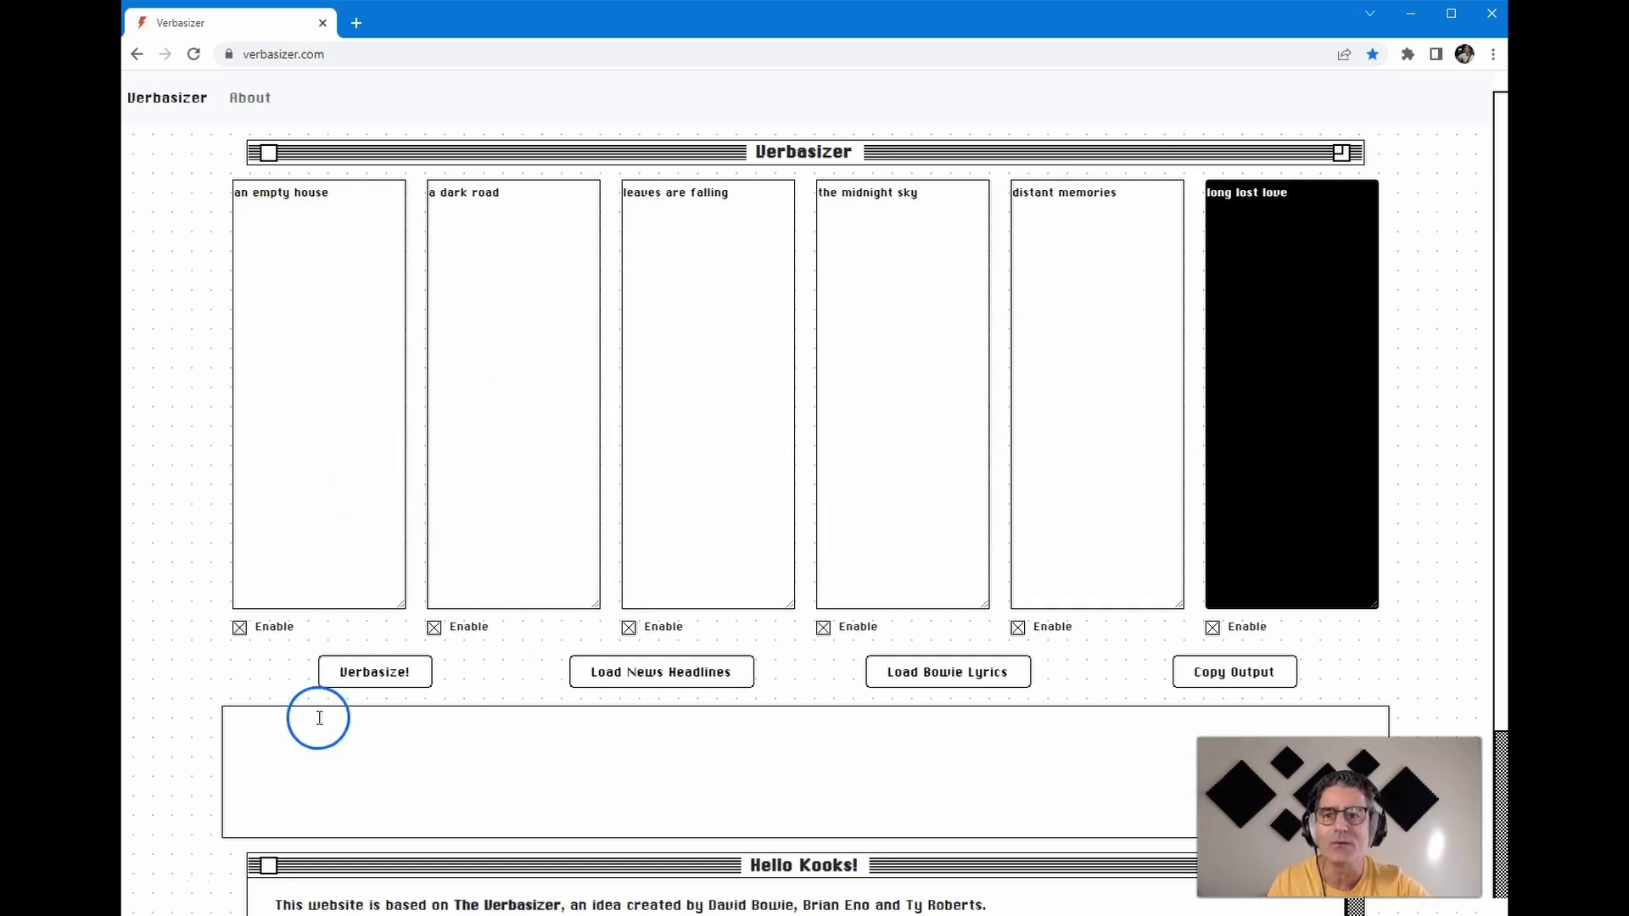
# Generate a cut-up line and split the run-together words 'housea', 'roadleaves' and 'fallingthe'.
pyautogui.click(386, 683)
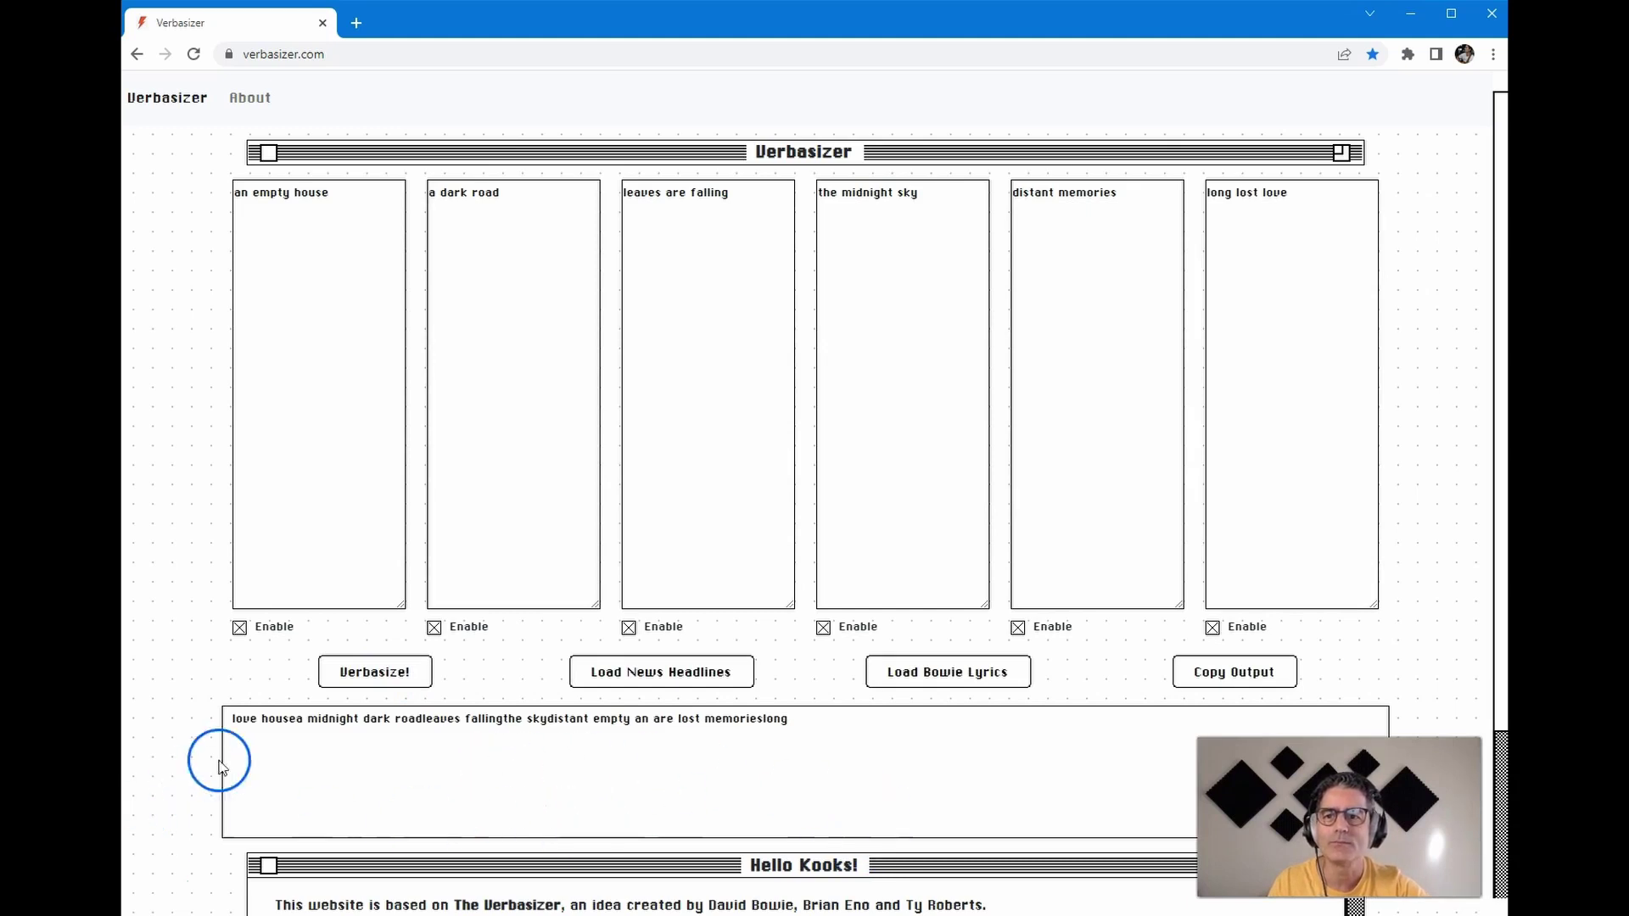
pyautogui.click(299, 727)
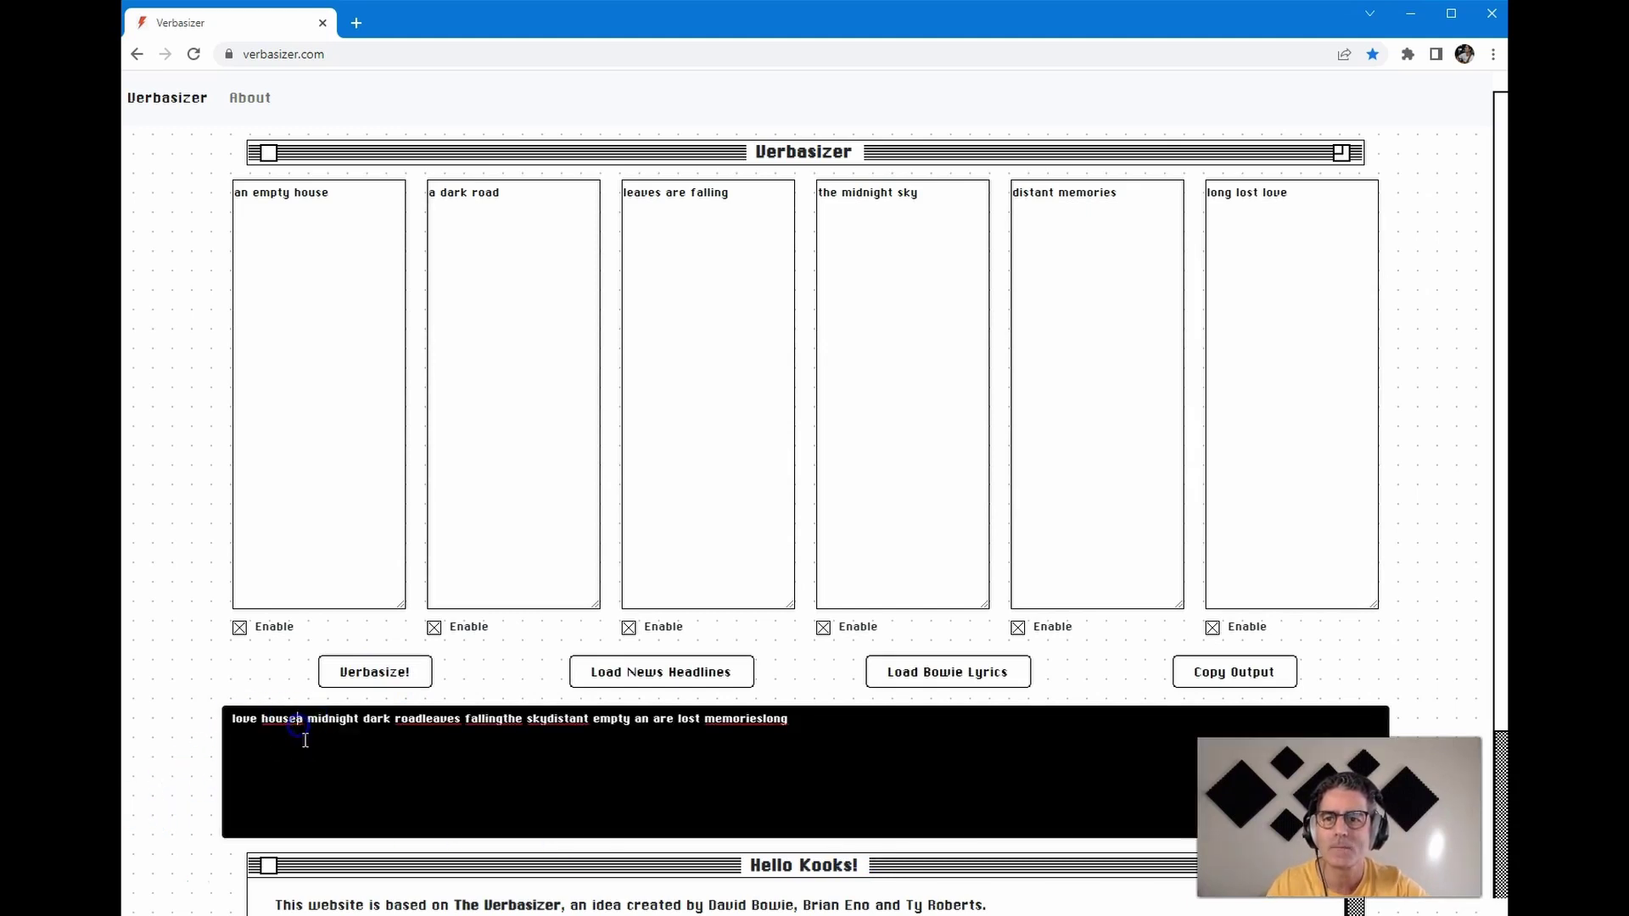
pyautogui.click(427, 719)
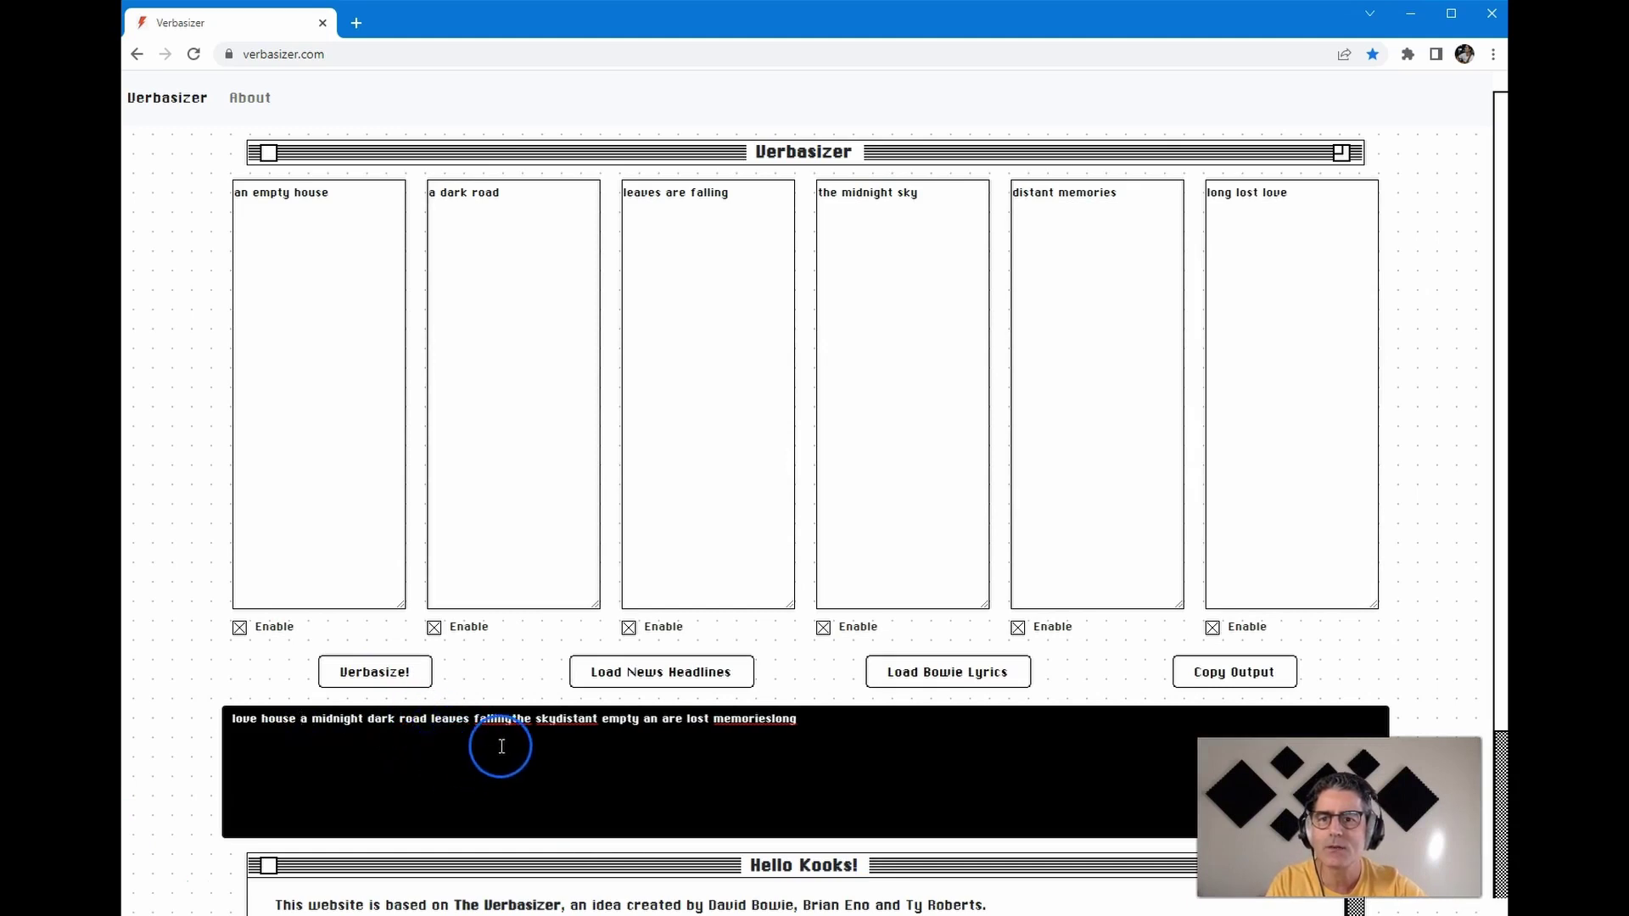
pyautogui.click(512, 719)
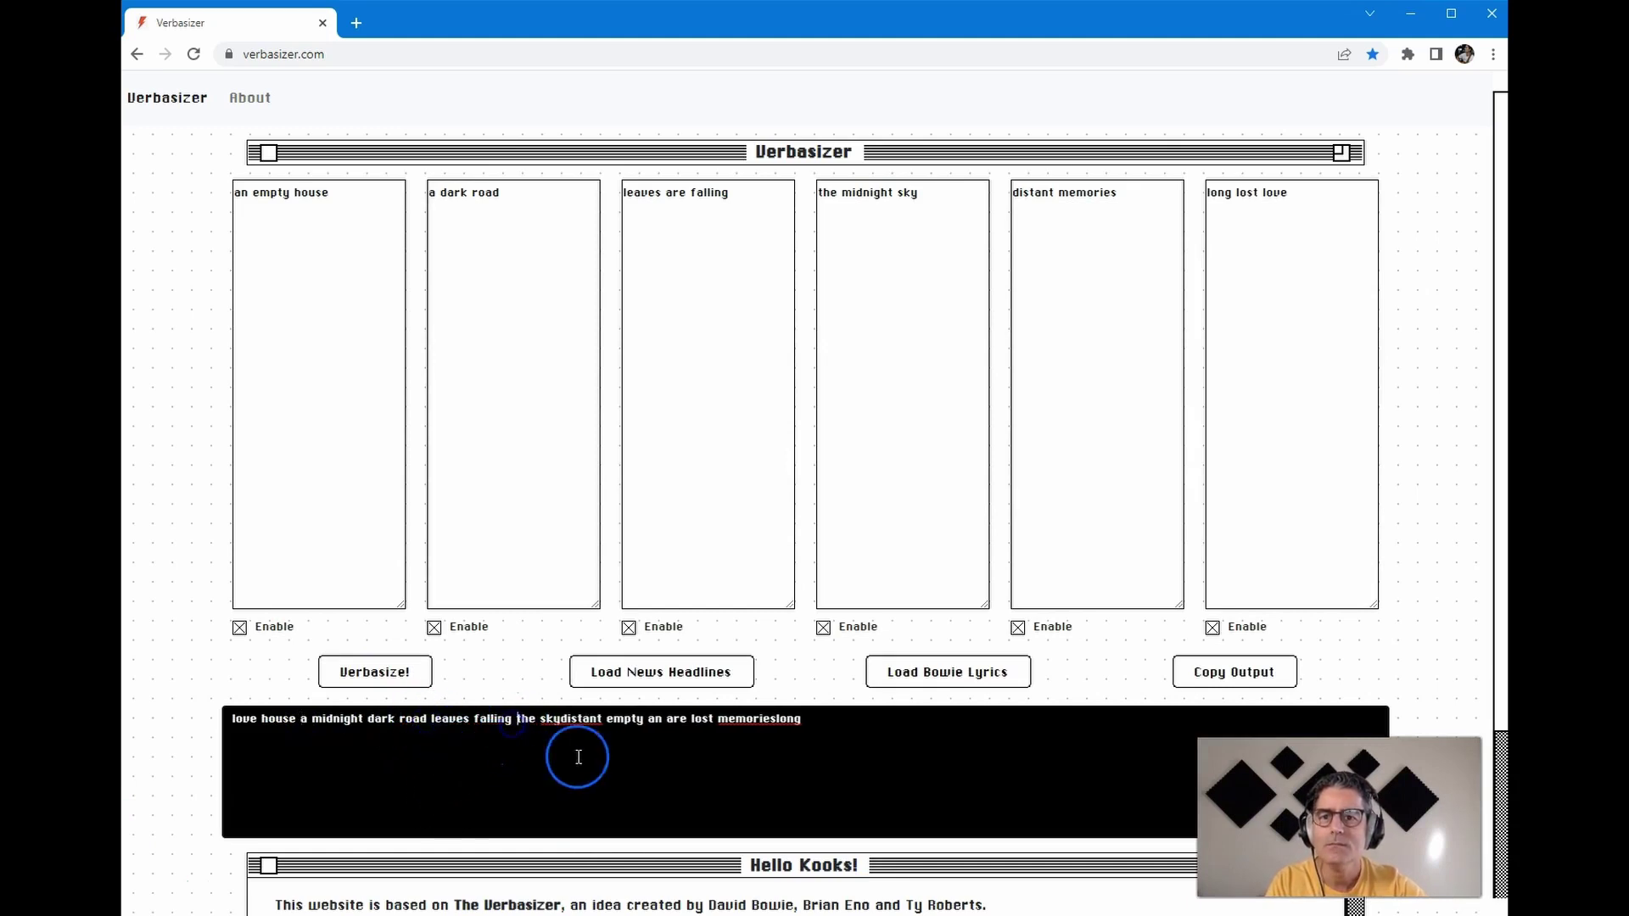
pyautogui.click(563, 719)
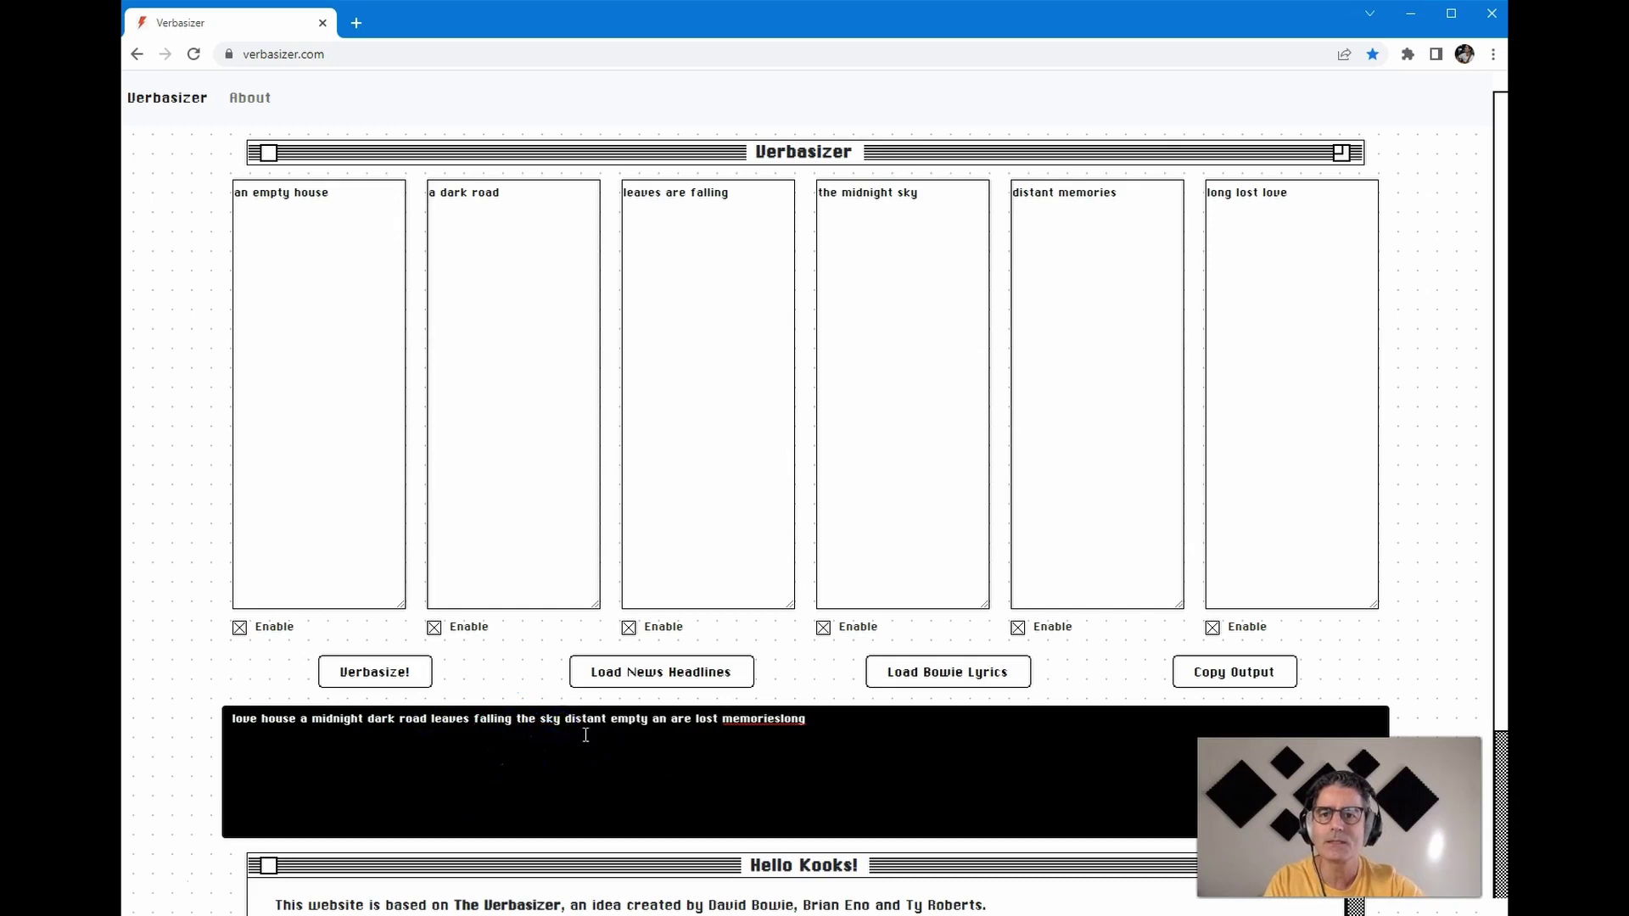
# Separate 'memories' and 'long' at the end of the output line.
pyautogui.click(766, 728)
pyautogui.press('BackSpace')
pyautogui.click(781, 728)
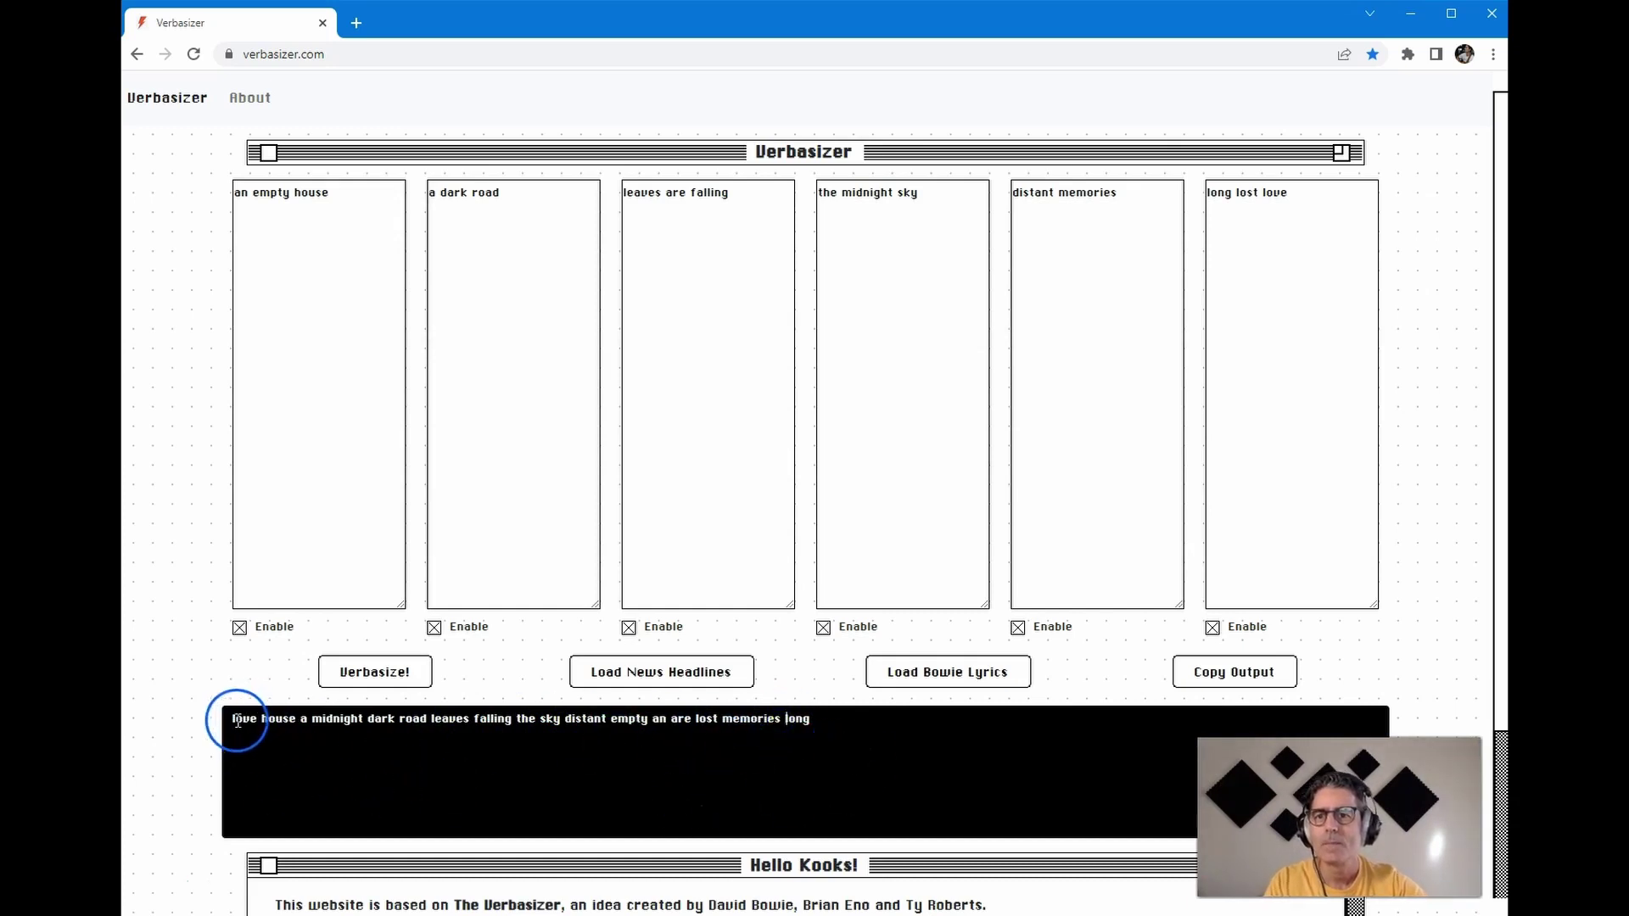
pyautogui.moveTo(233, 722); pyautogui.dragTo(847, 737)
pyautogui.click(842, 737)
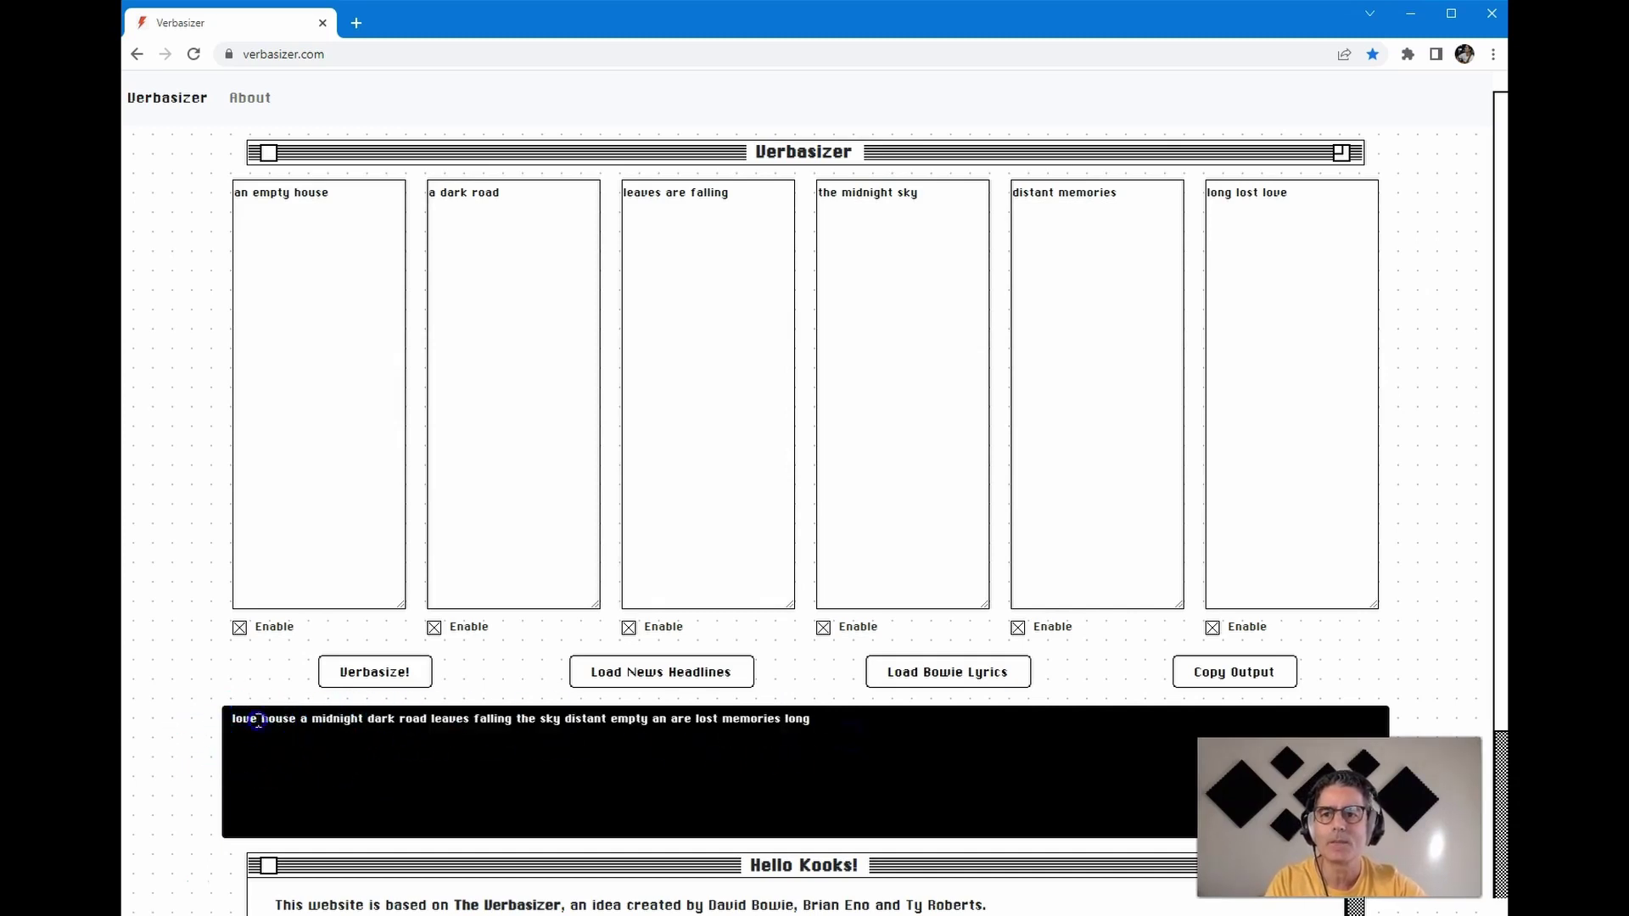
pyautogui.click(318, 721)
pyautogui.click(329, 733)
pyautogui.click(286, 768)
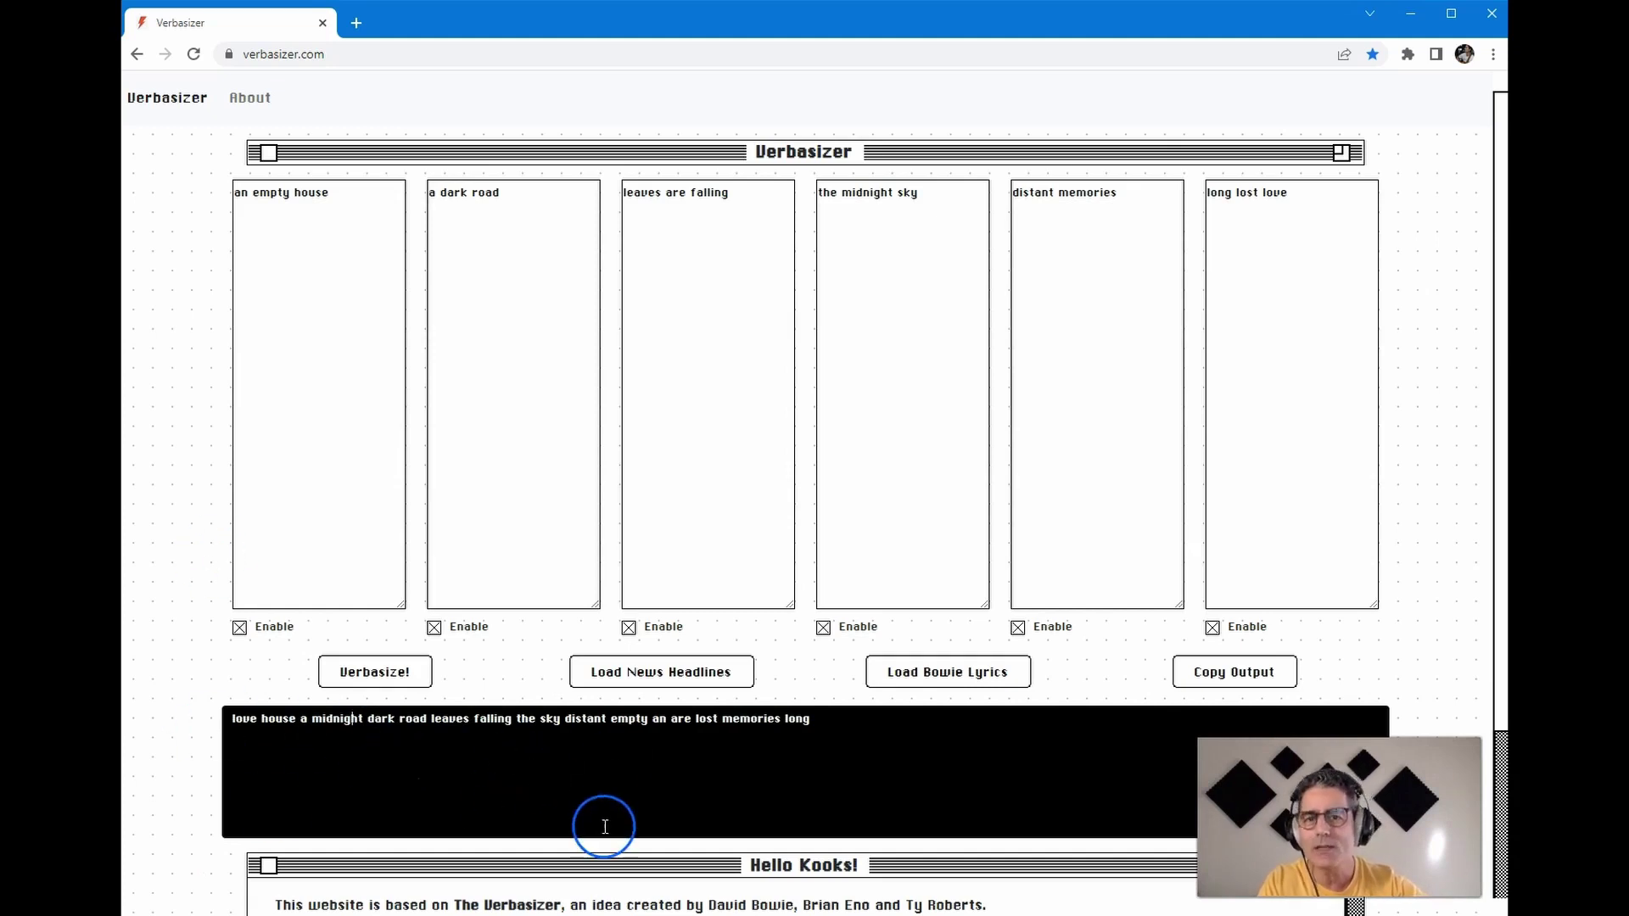
# Copy the Verbasizer output, dismiss the confirmation and switch to the blank Google Doc.
pyautogui.click(1241, 679)
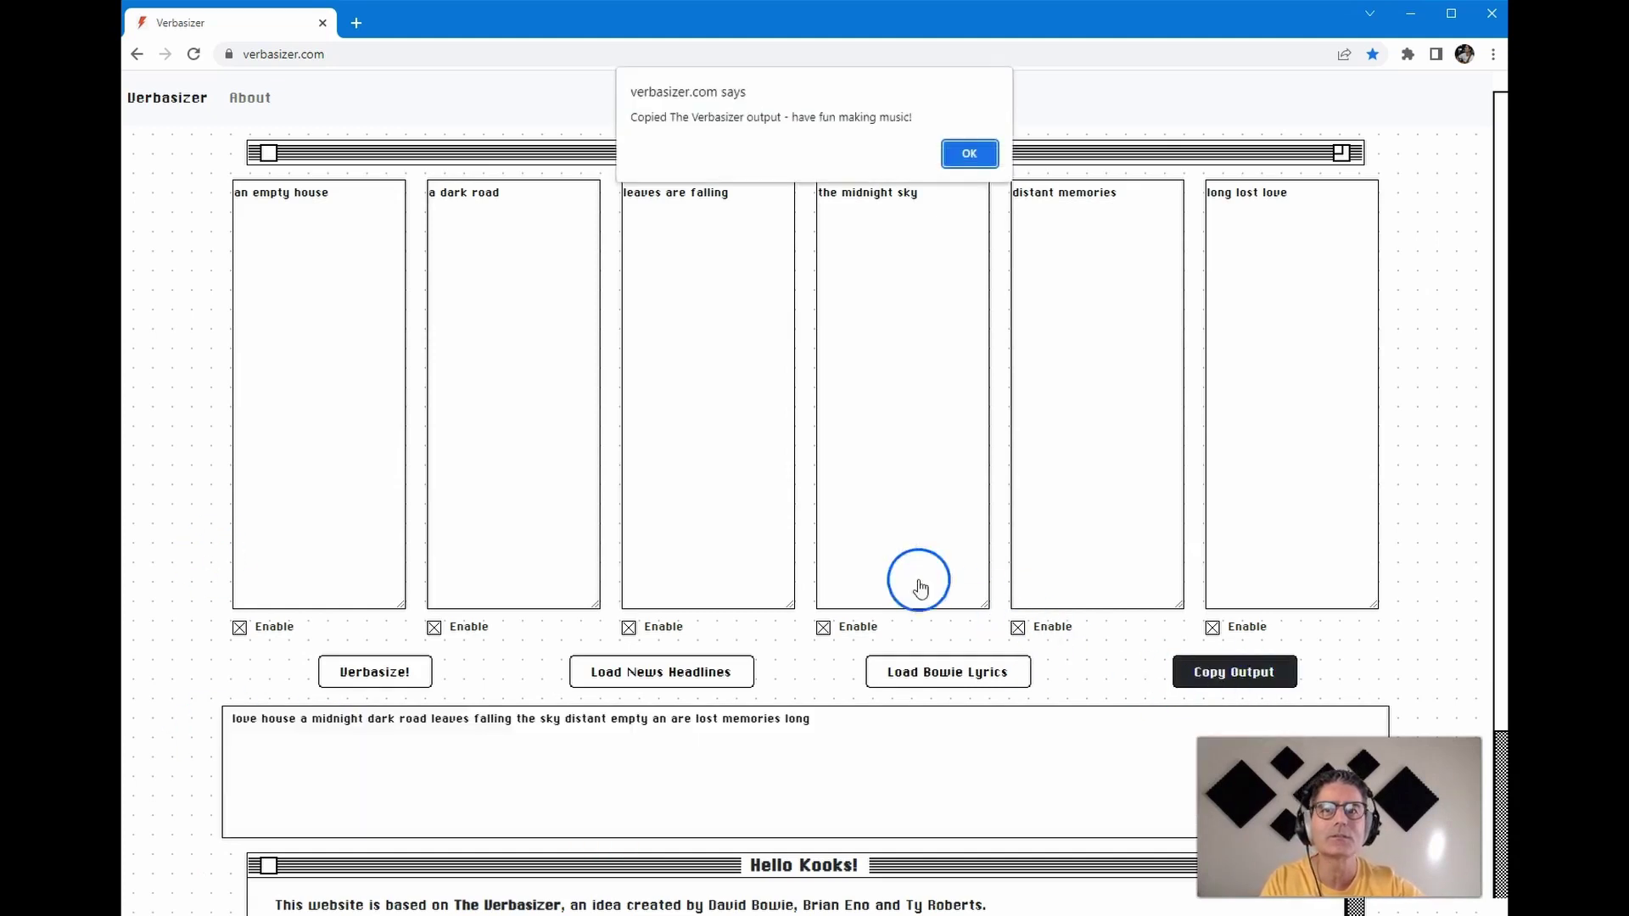
pyautogui.click(958, 151)
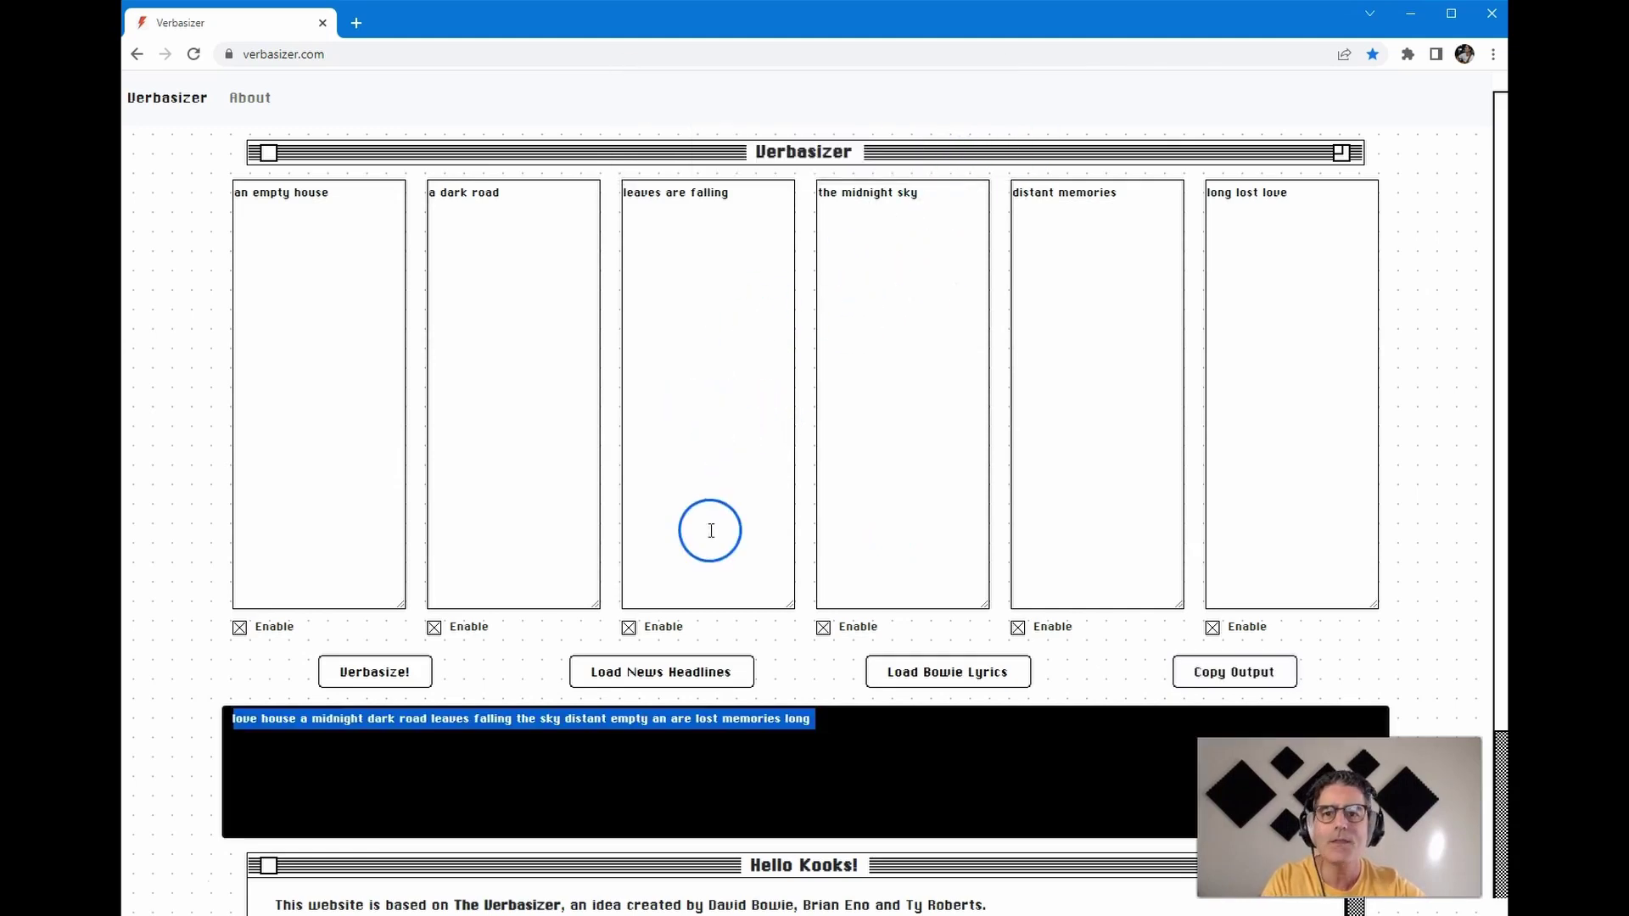
pyautogui.hotkey('alt', 'Tab')
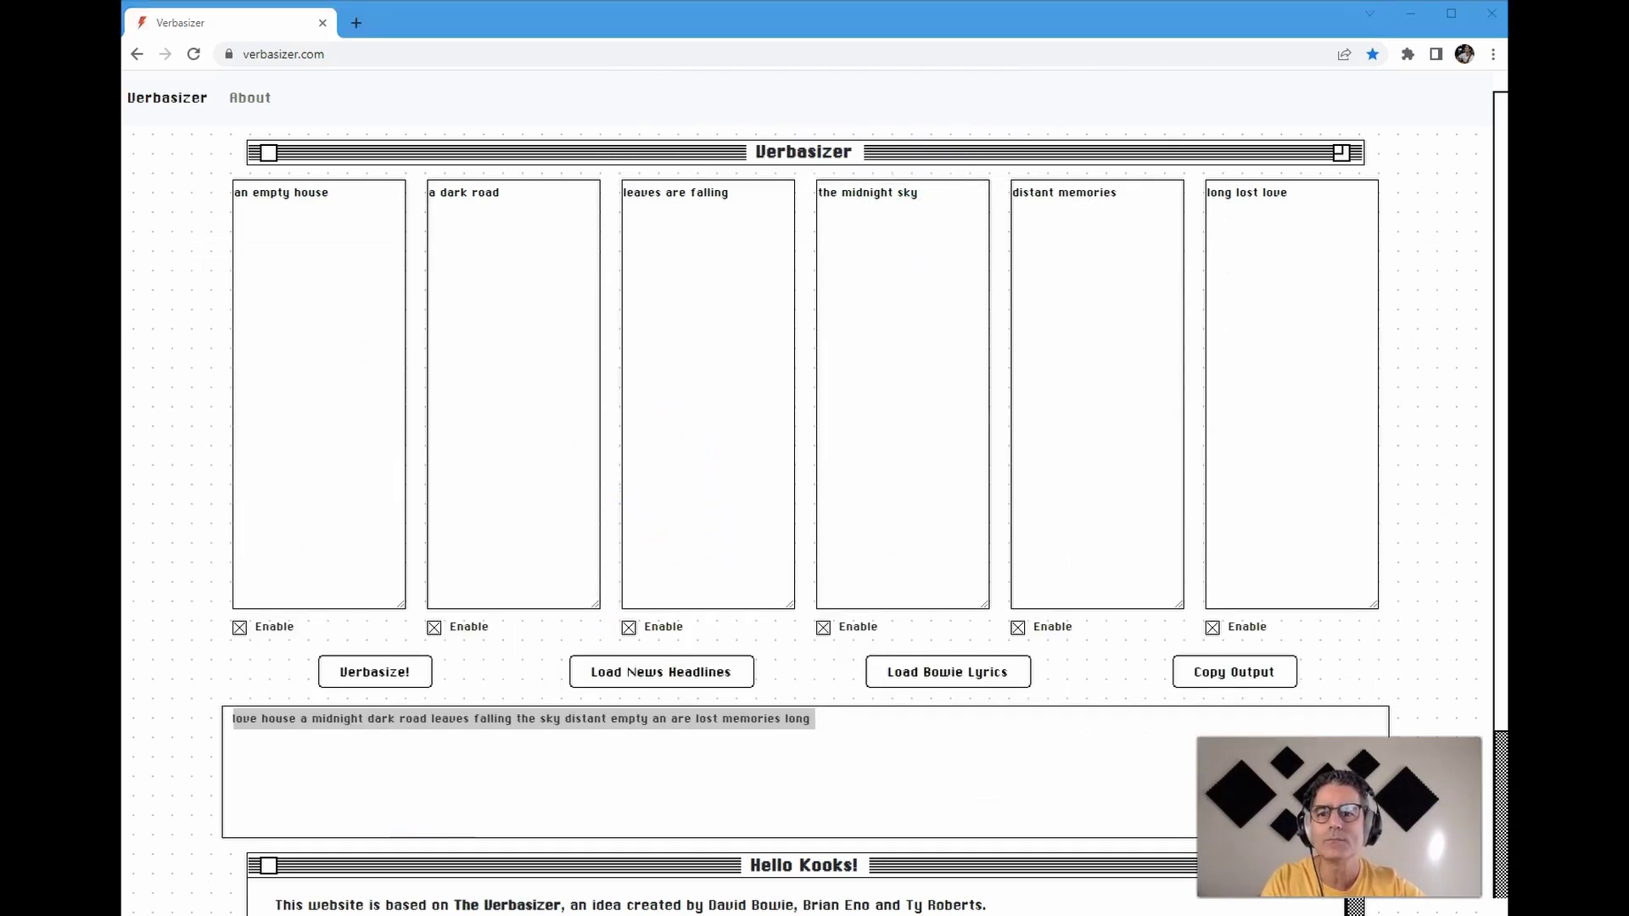
pyautogui.hotkey('alt', 'Tab')
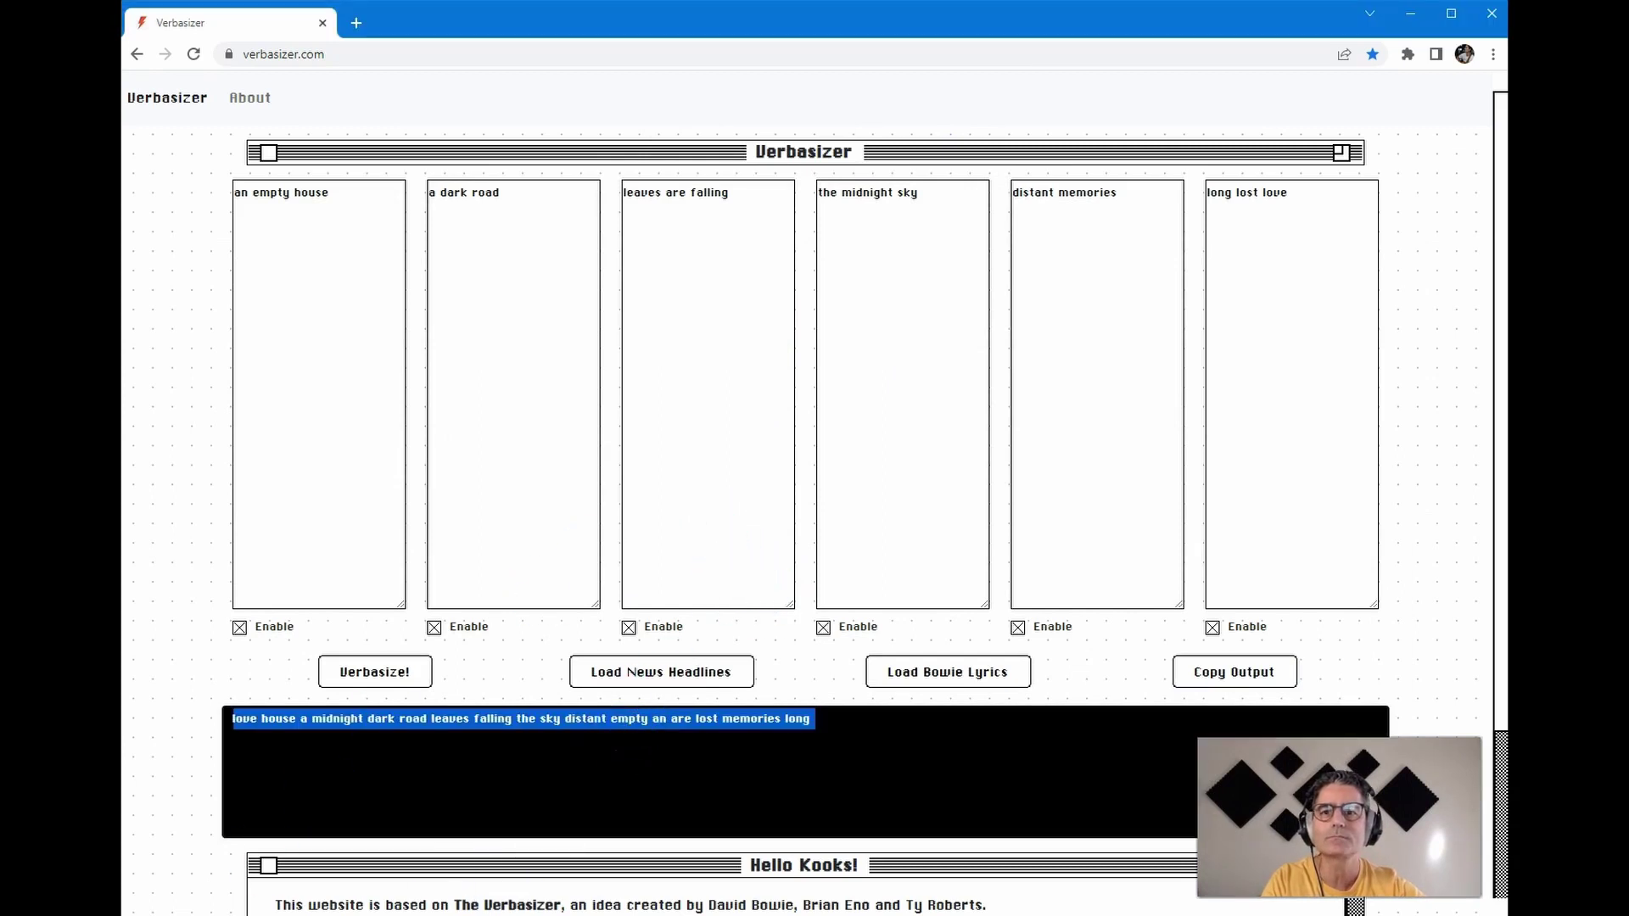
pyautogui.hotkey('alt', 'Tab')
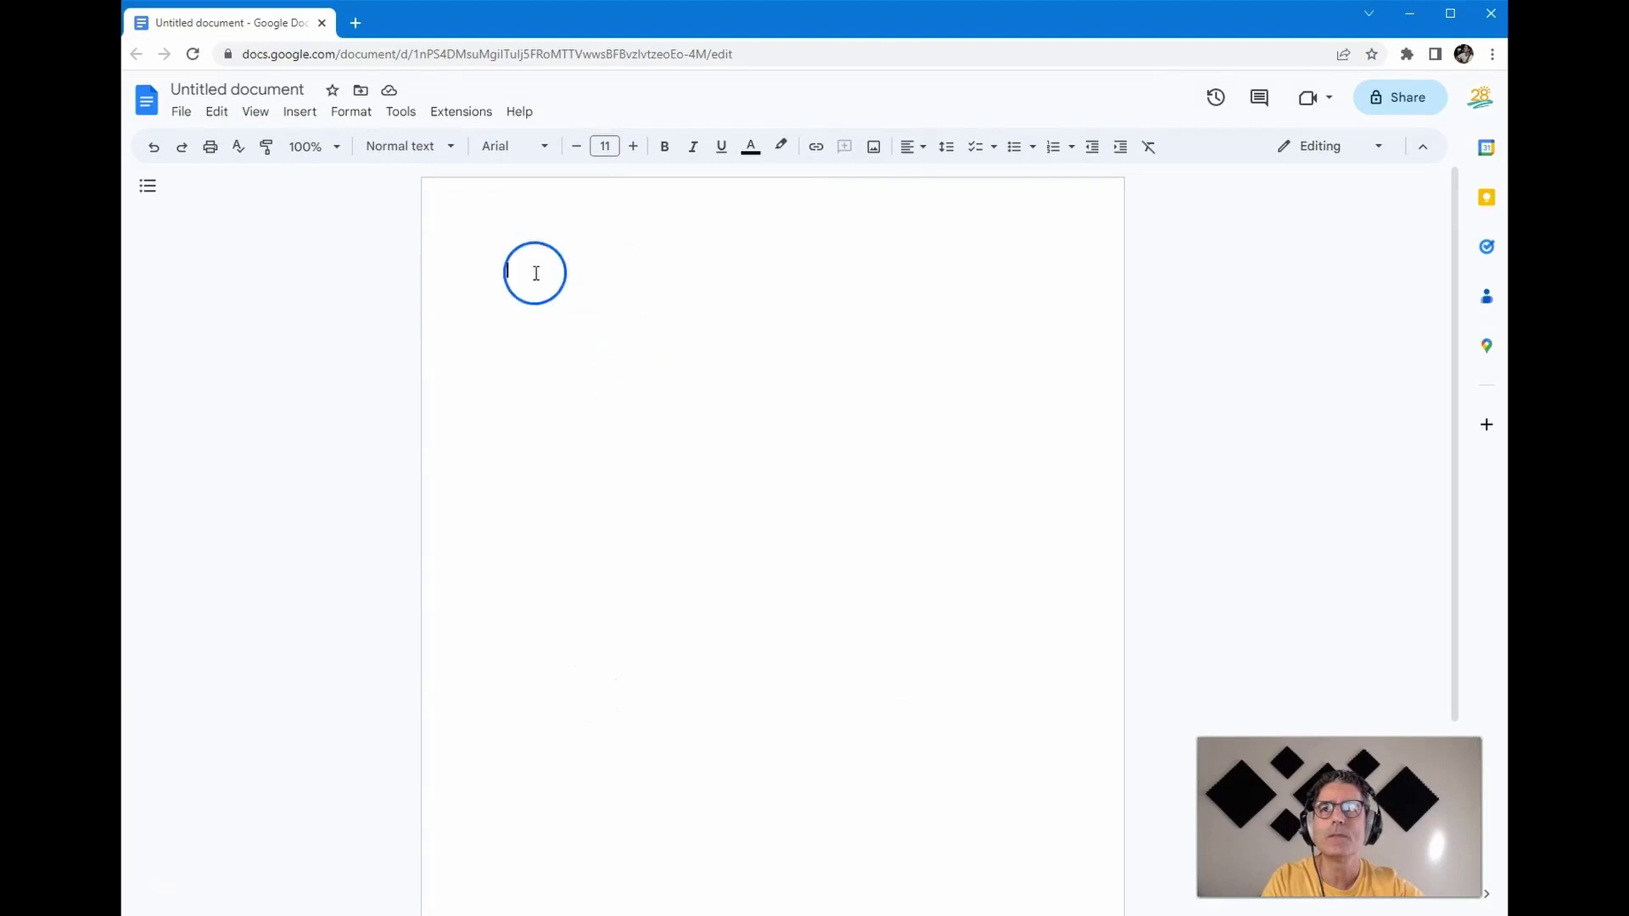
# Paste the copied cut-up line onto the empty page with Ctrl+V.
pyautogui.write('love house a midnight dark road leaves falling the sky distant empty an are lost memories long')
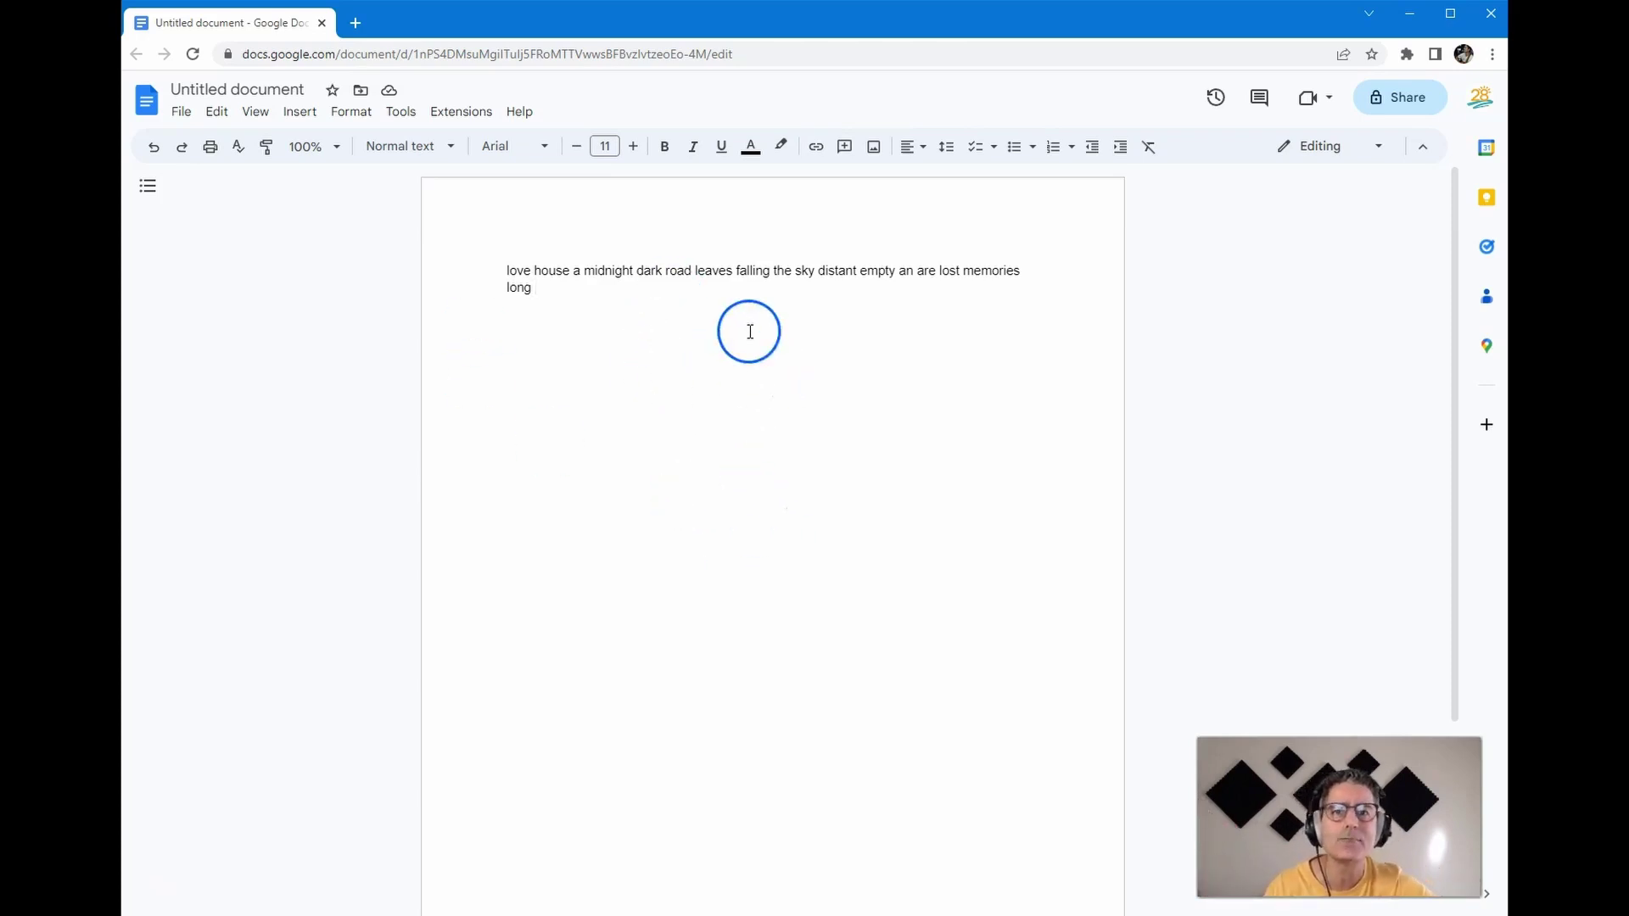
# Cut 'leaves falling the sky distant' from the first line and paste it on a new line.
pyautogui.moveTo(692, 270); pyautogui.dragTo(802, 271)
pyautogui.hotkey('ctrl', 'c')
pyautogui.press('Delete')
pyautogui.click(509, 359)
pyautogui.press('Return')
pyautogui.press('Return')
pyautogui.hotkey('ctrl', 'v')
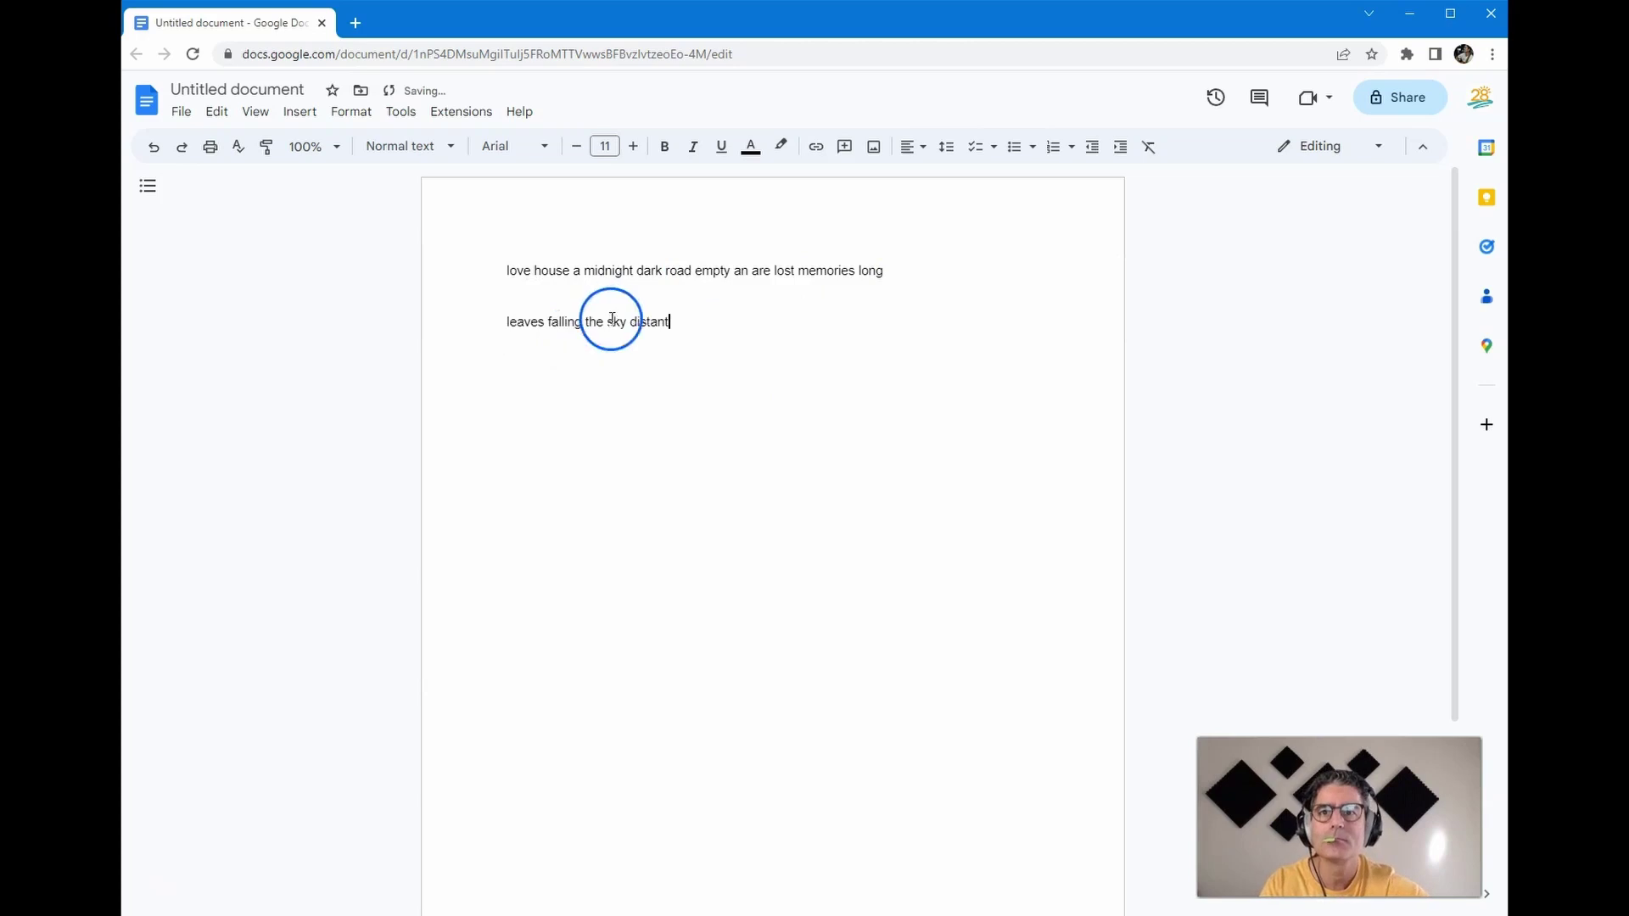
# Reword the new line to 'Leaves are falling in the distant sky'.
pyautogui.click(545, 321)
pyautogui.write('are')
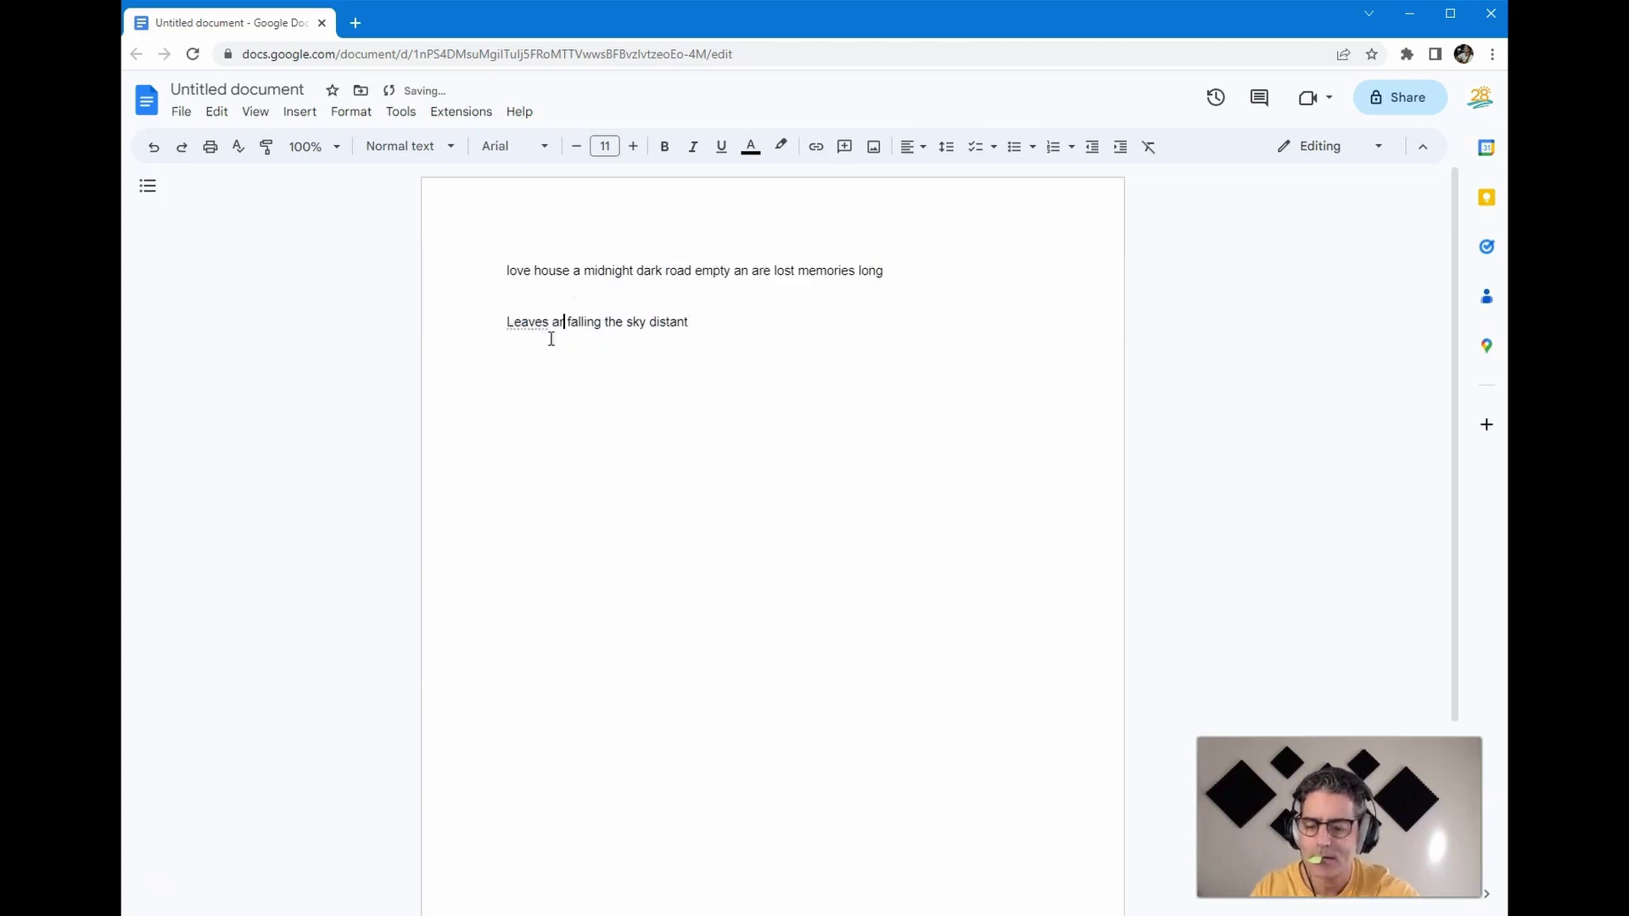
pyautogui.click(614, 322)
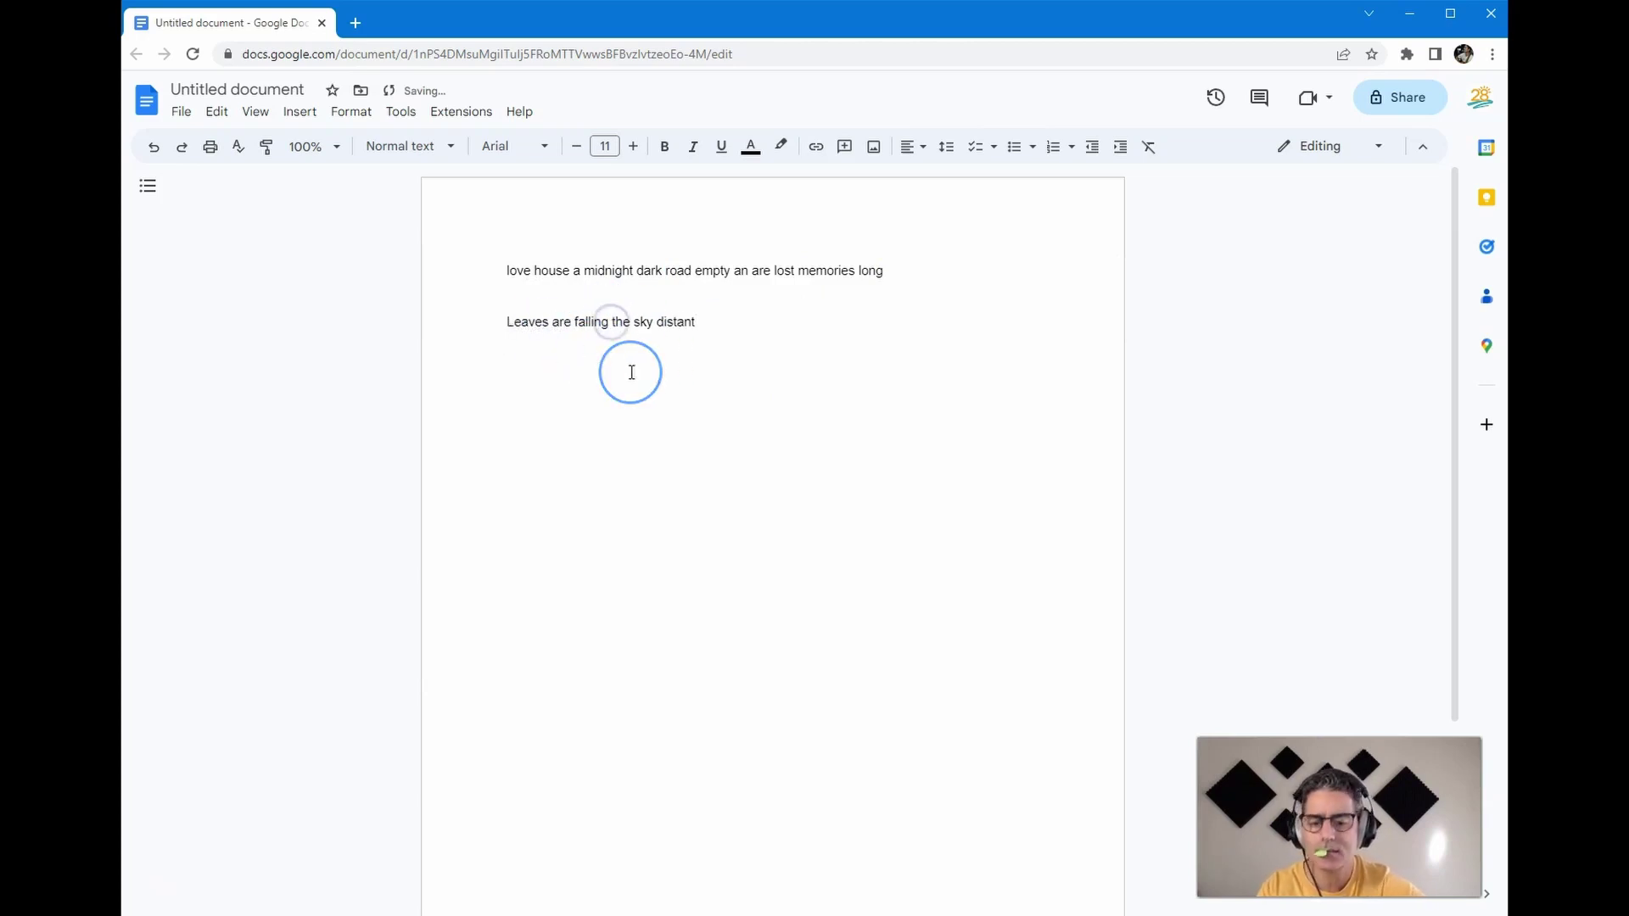
pyautogui.write('in')
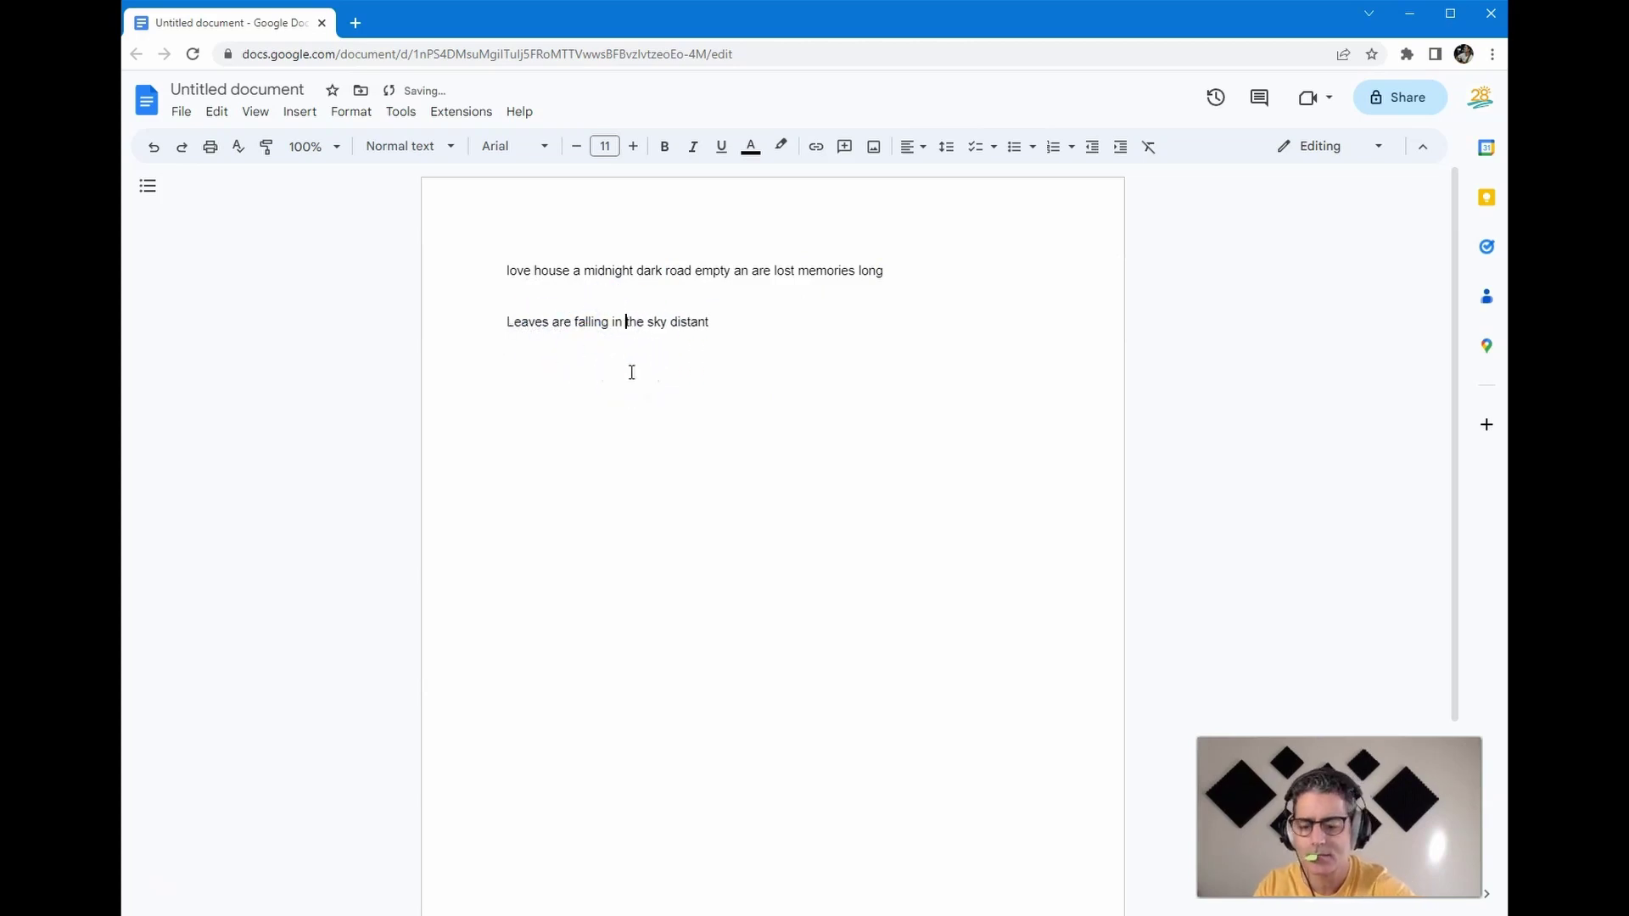
pyautogui.moveTo(667, 321); pyautogui.dragTo(717, 321)
pyautogui.press('BackSpace')
pyautogui.click(644, 321)
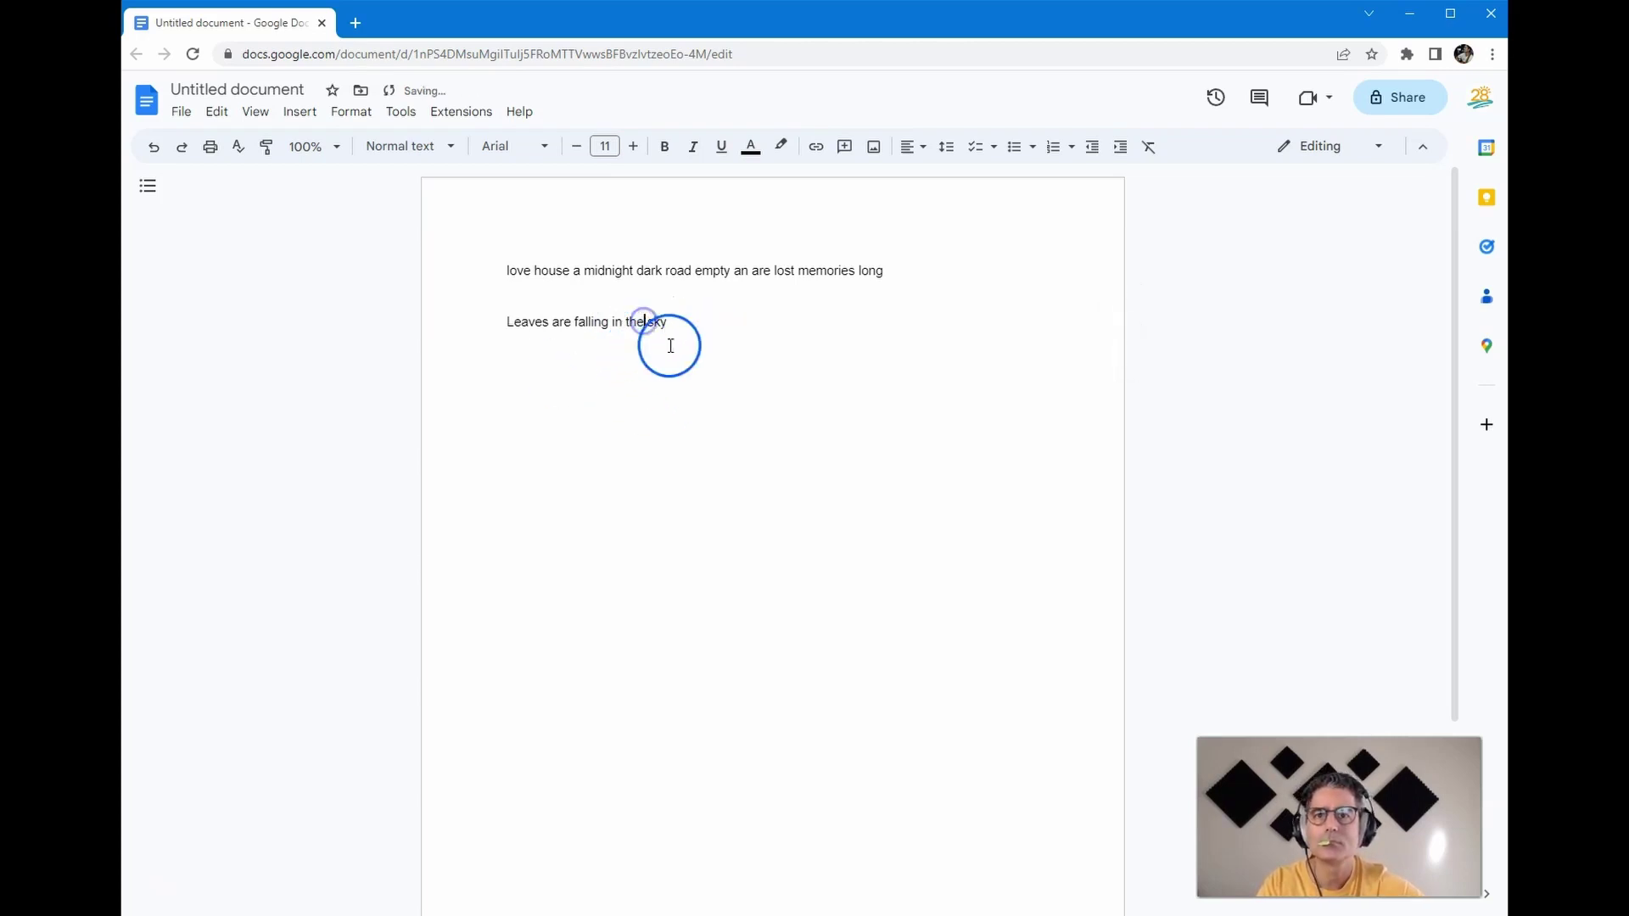
pyautogui.write('distant')
pyautogui.click(622, 321)
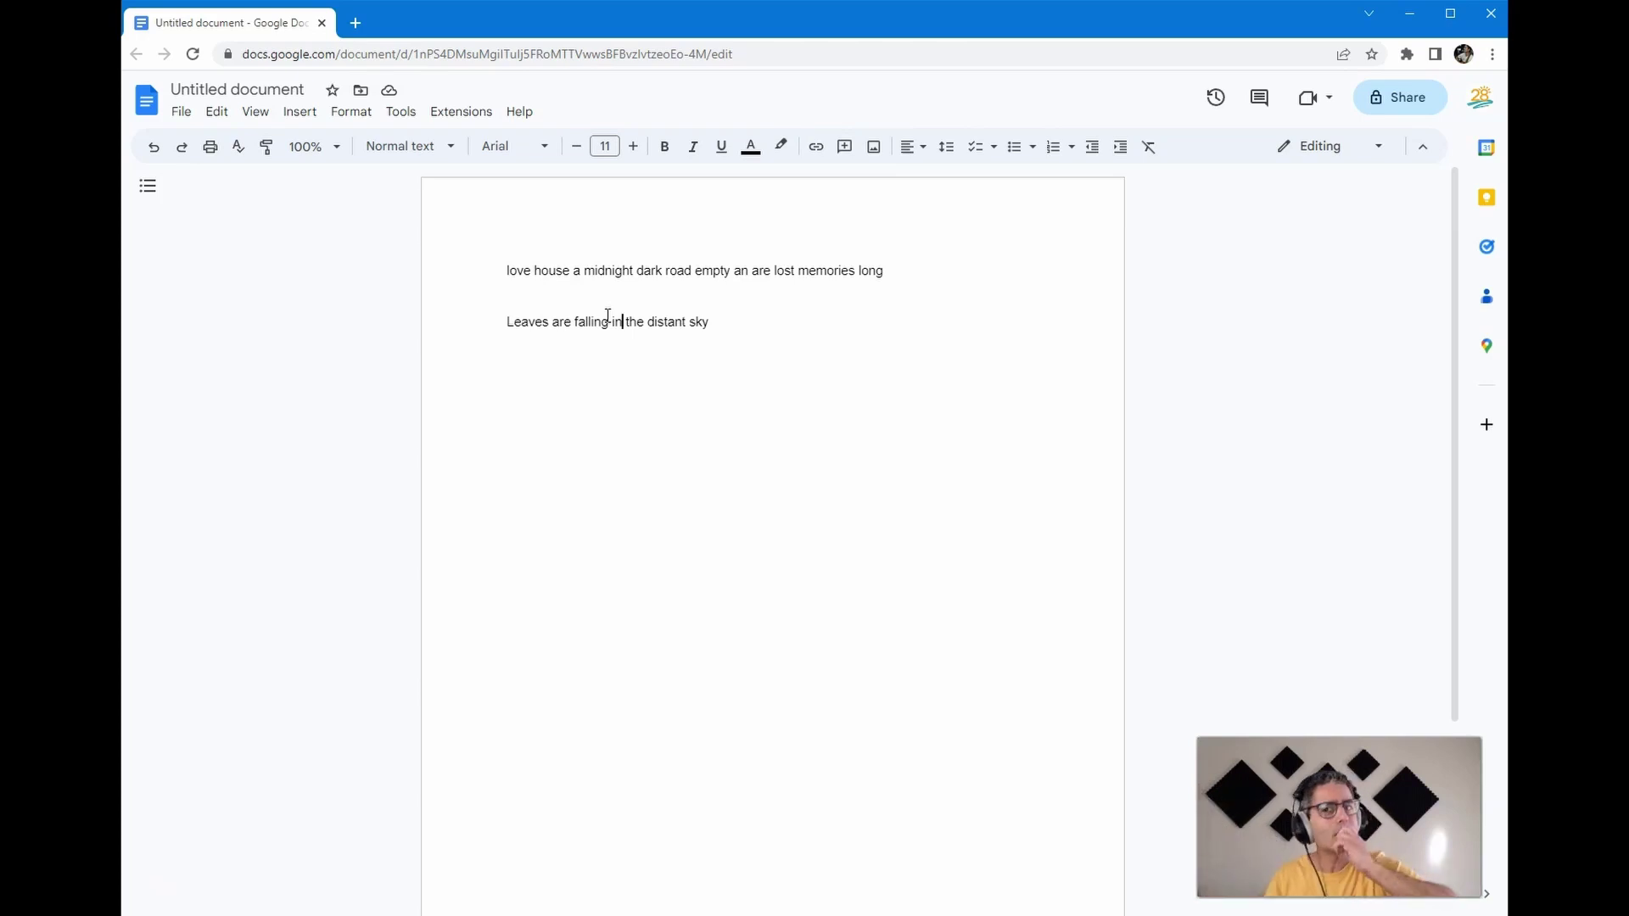
# Add the line 'Walking down a dark and empty road' above the Leaves line.
pyautogui.click(498, 251)
pyautogui.click(552, 295)
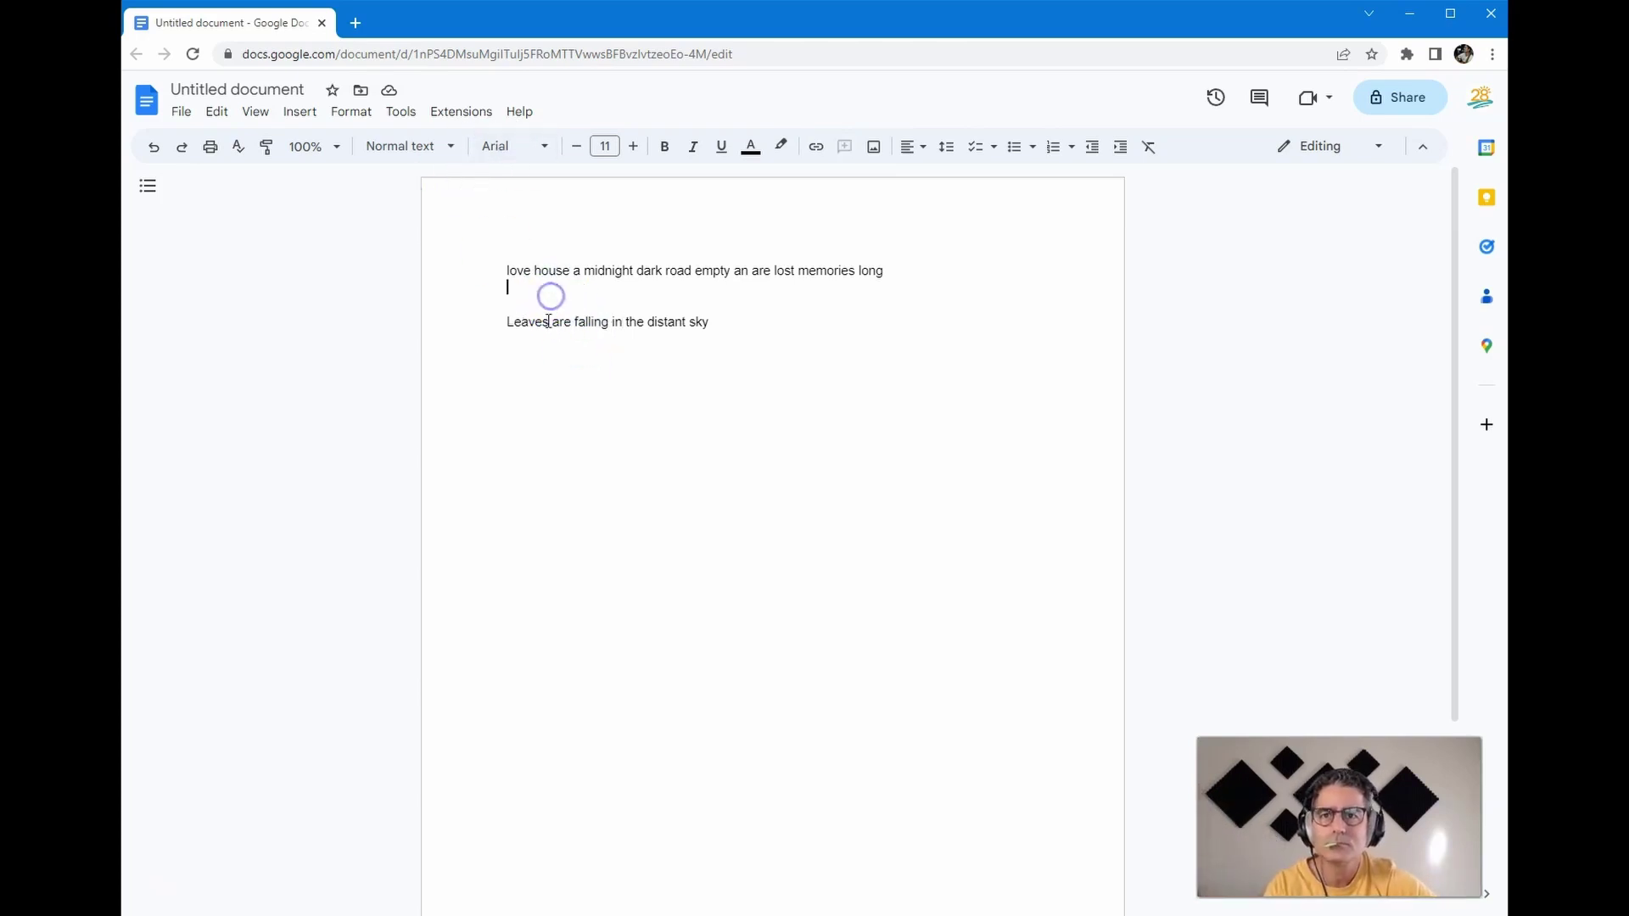
pyautogui.press('Return')
pyautogui.write('Walking down')
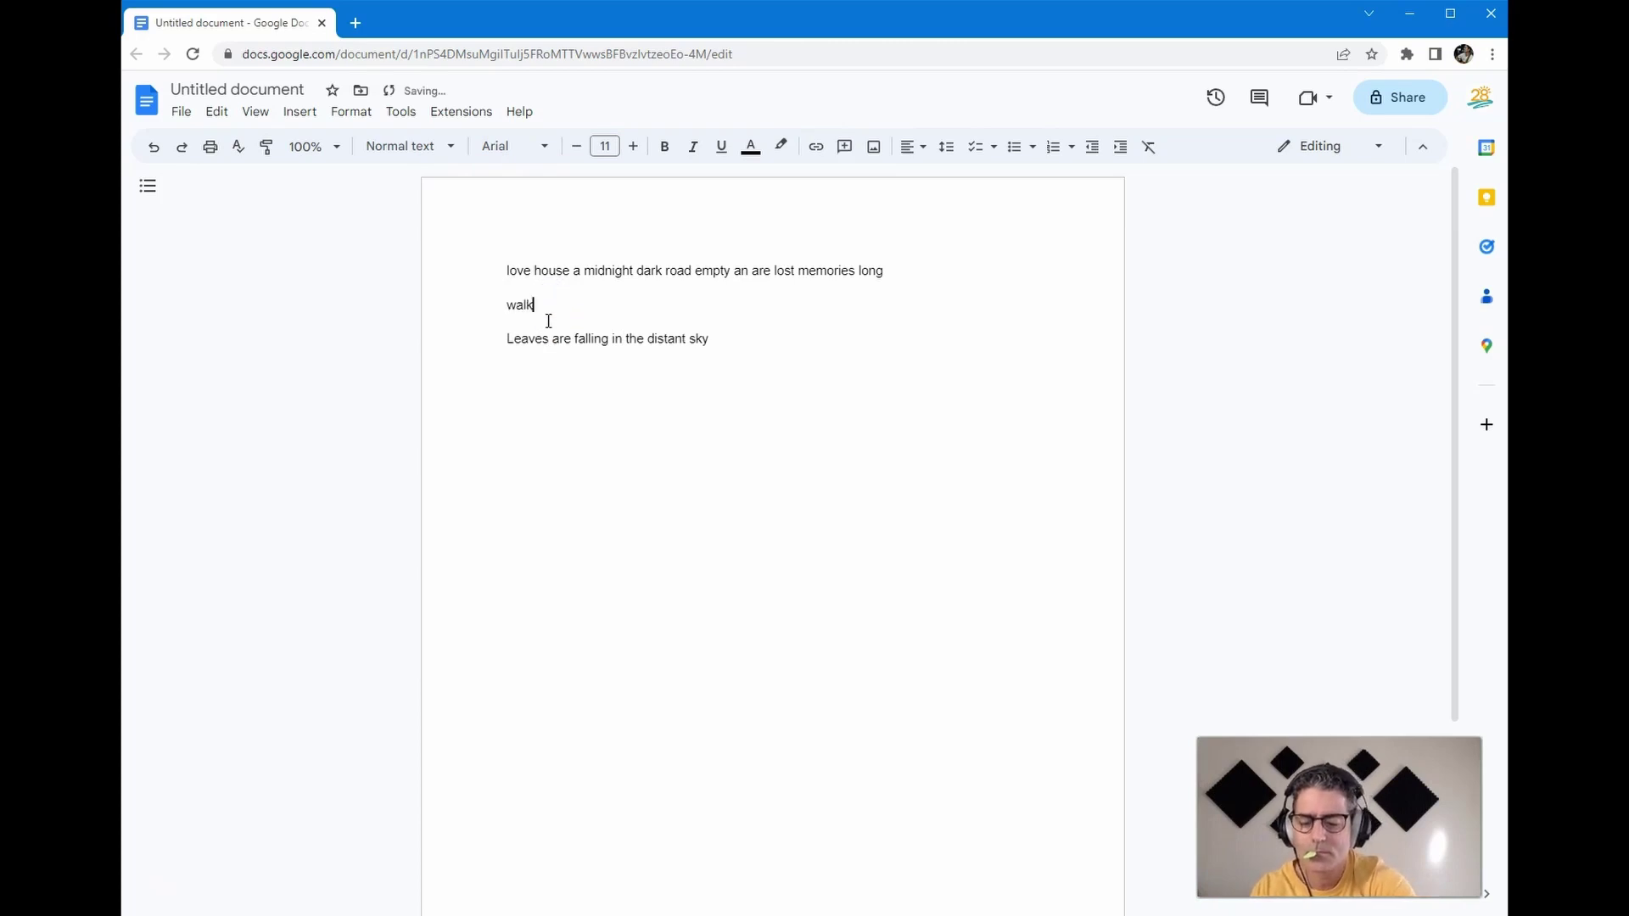
pyautogui.write(' a da')
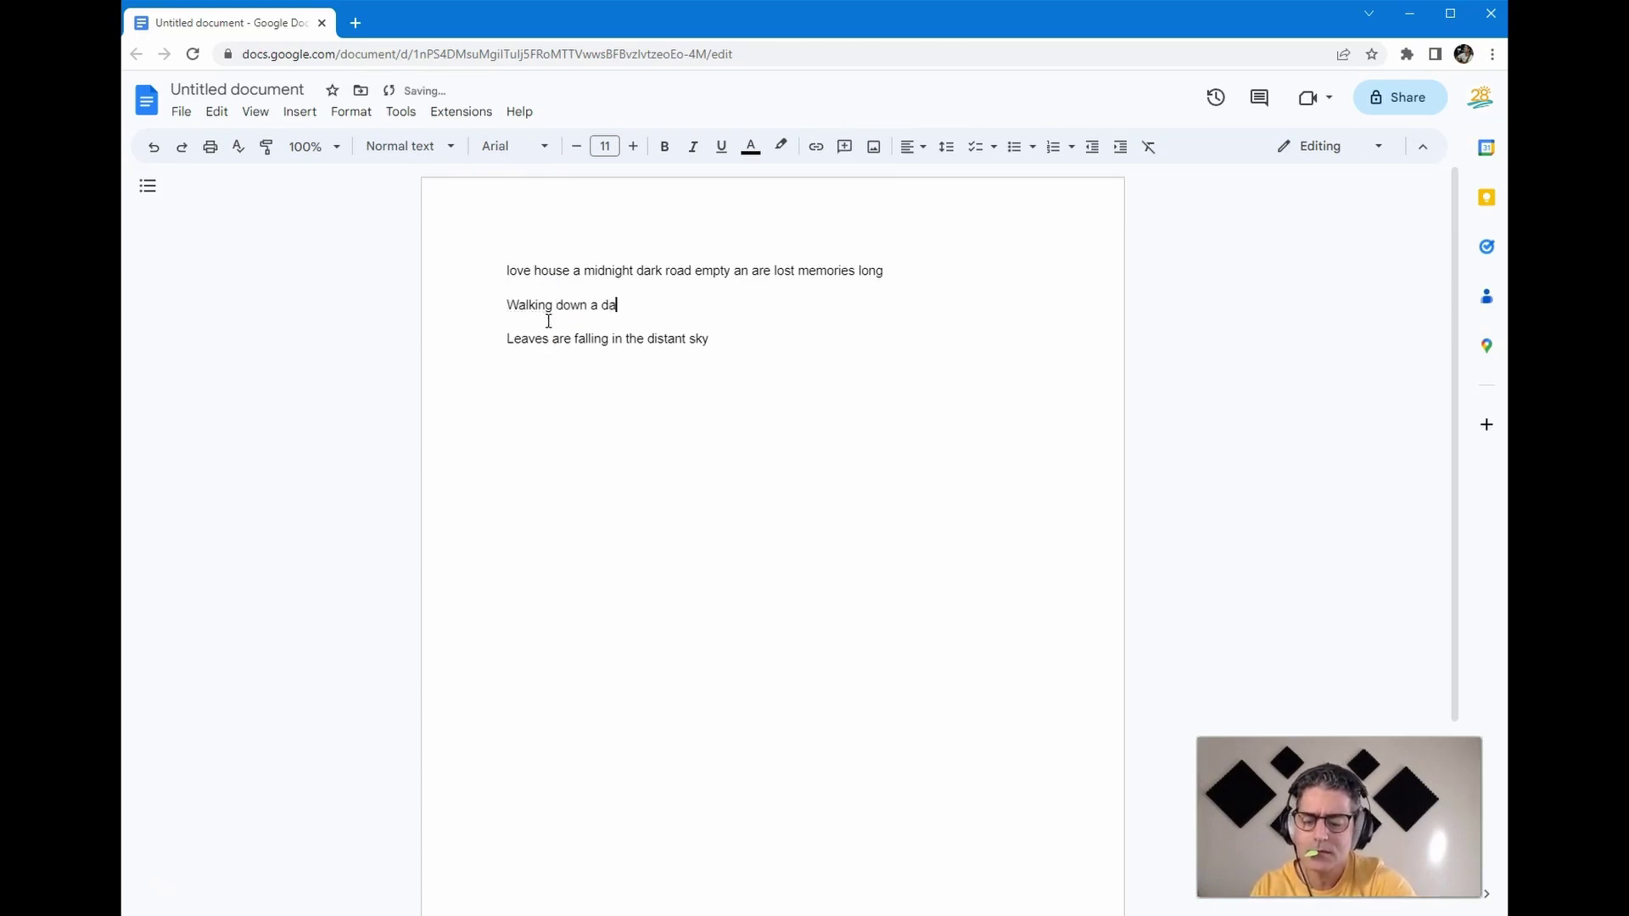
pyautogui.write('rk and em')
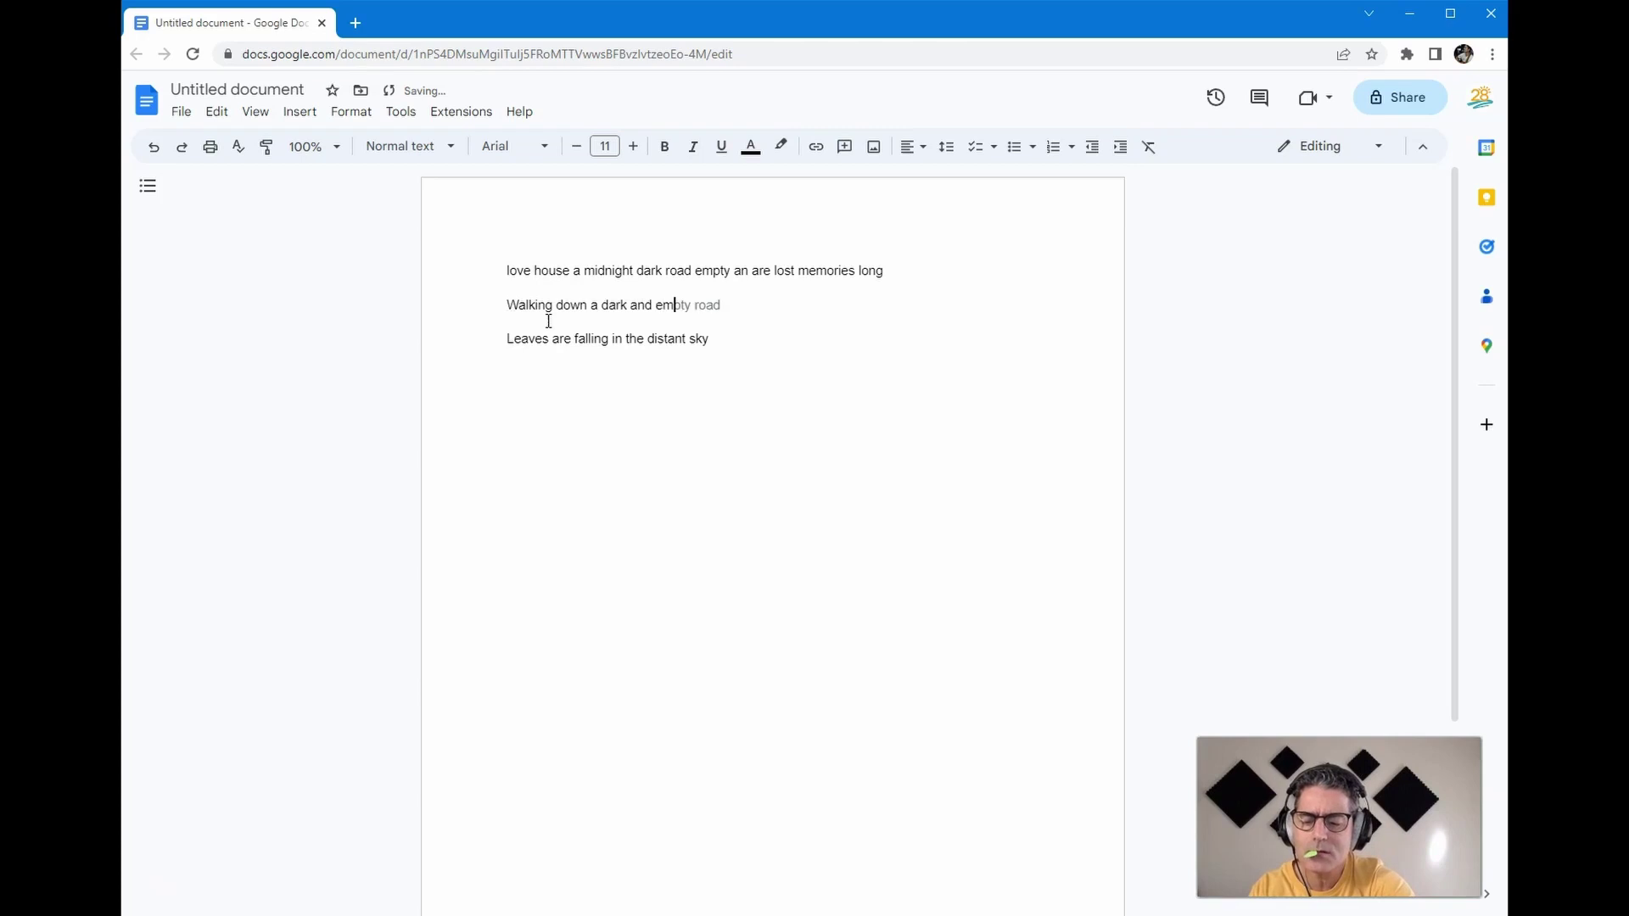
pyautogui.write('pty road')
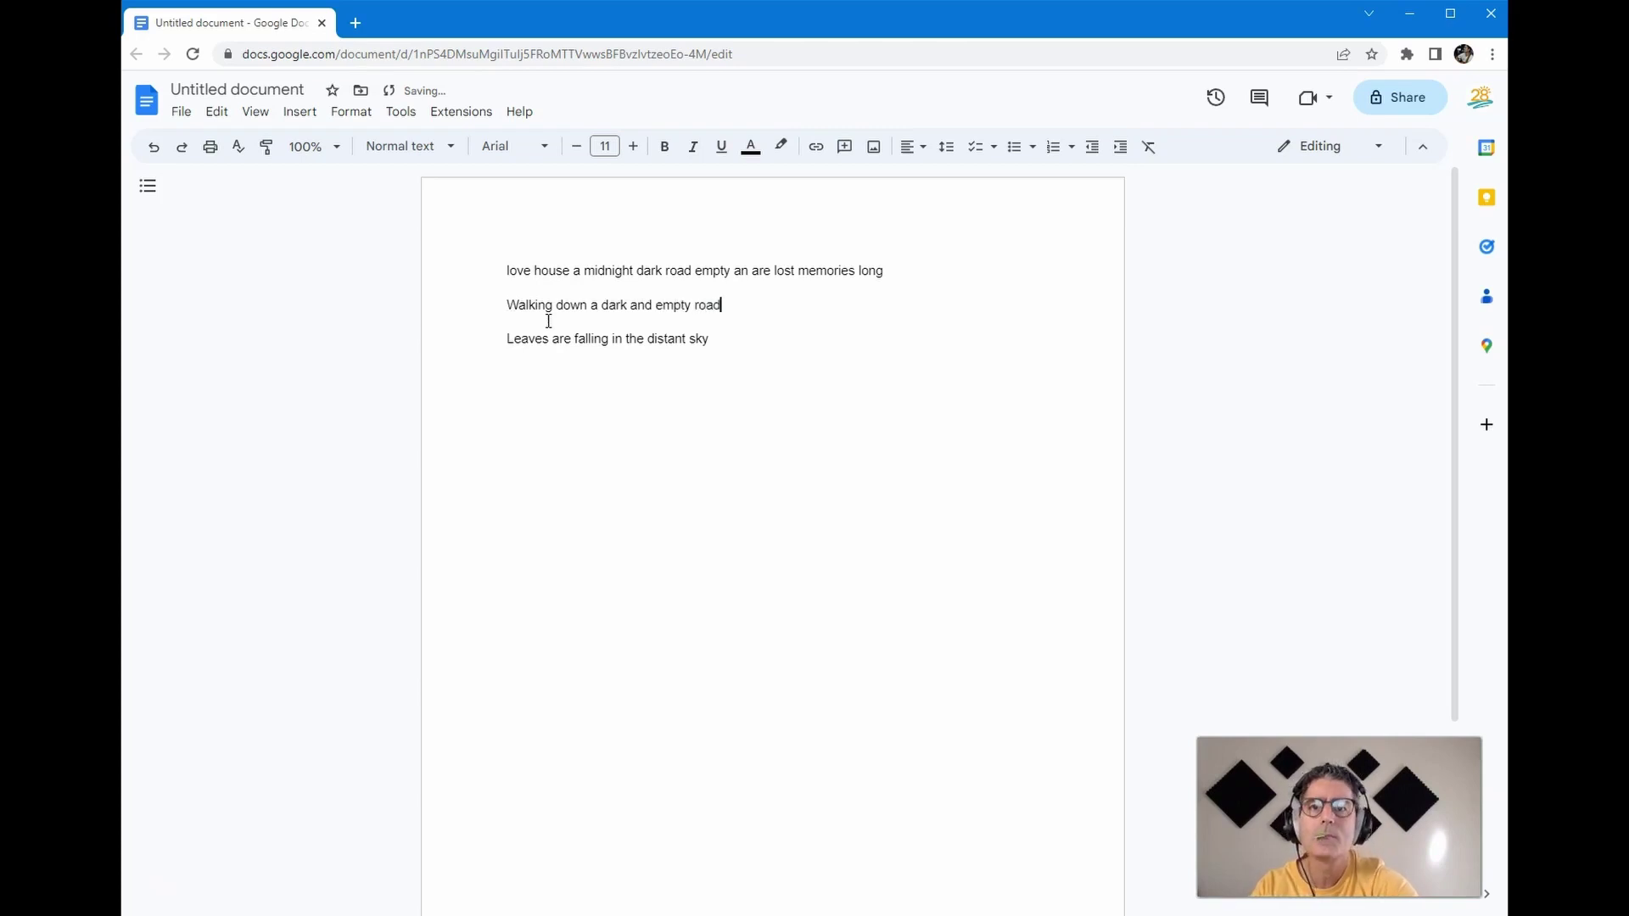
# Begin the Leaves line with 'While the' and change 'distant' to 'distance'.
pyautogui.click(525, 366)
pyautogui.click(506, 340)
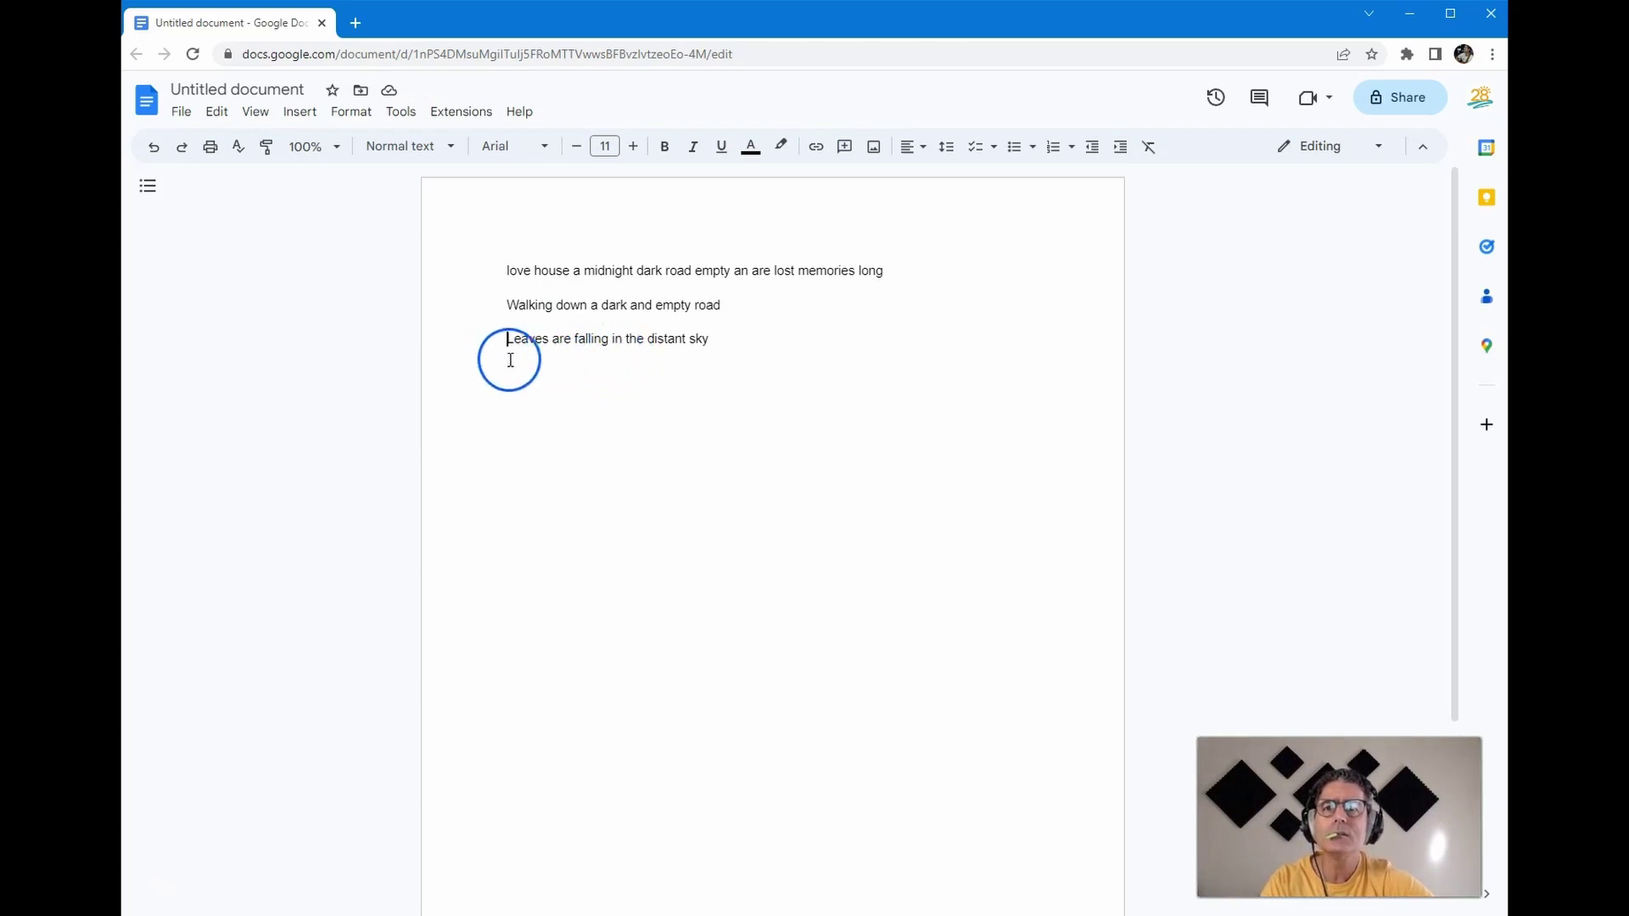
pyautogui.write('While the')
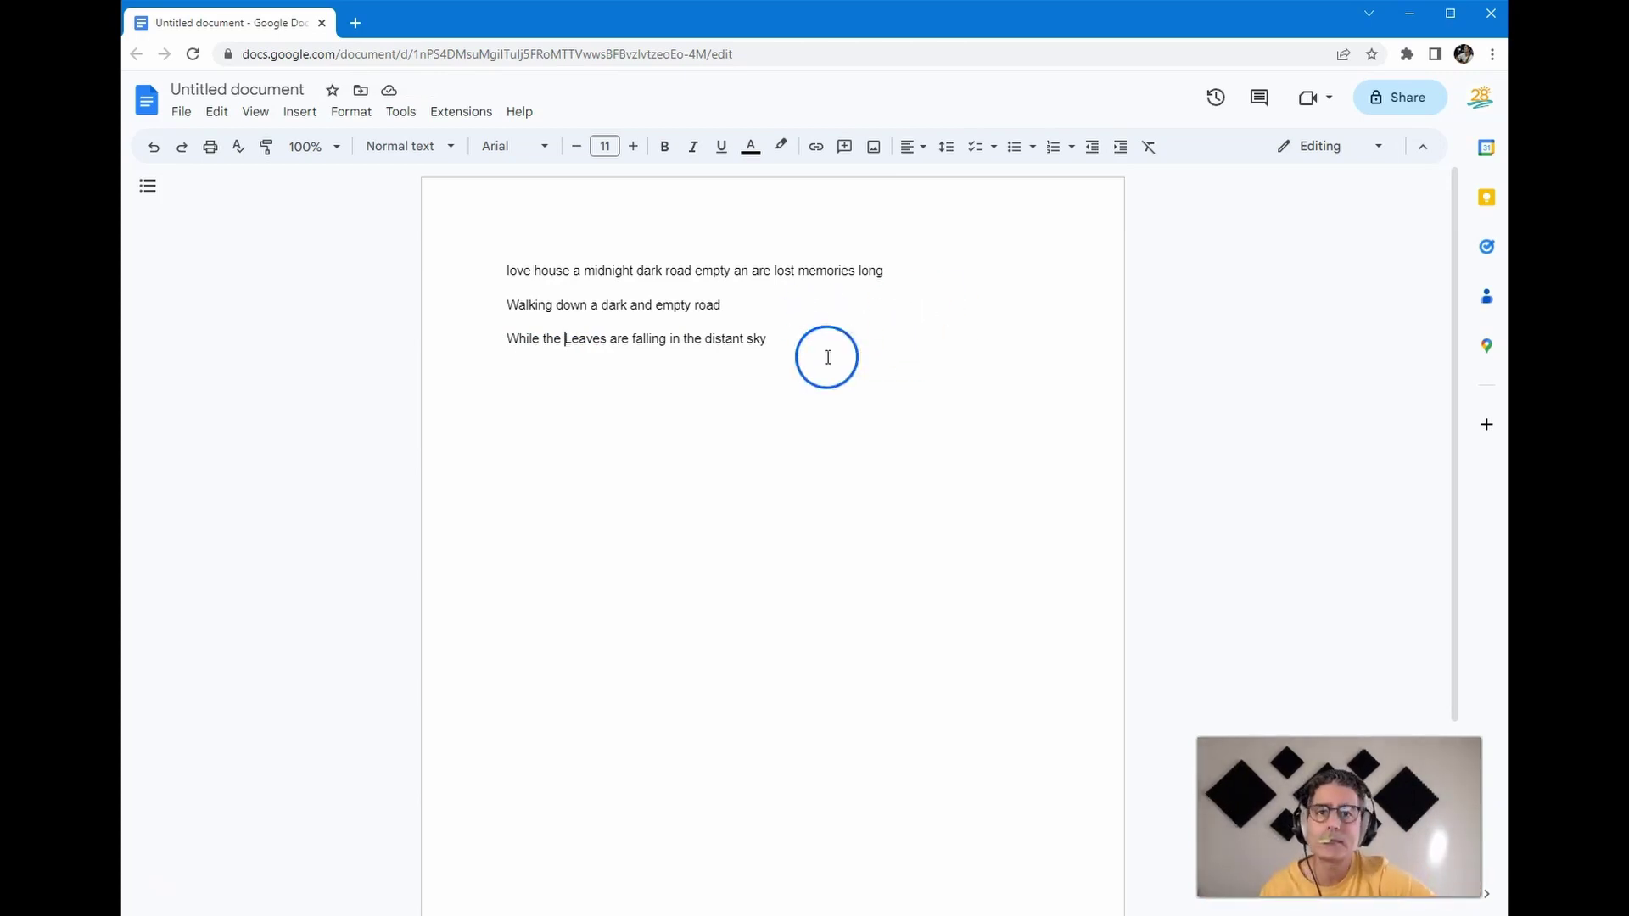
pyautogui.click(743, 339)
pyautogui.press('BackSpace')
pyautogui.write('ce')
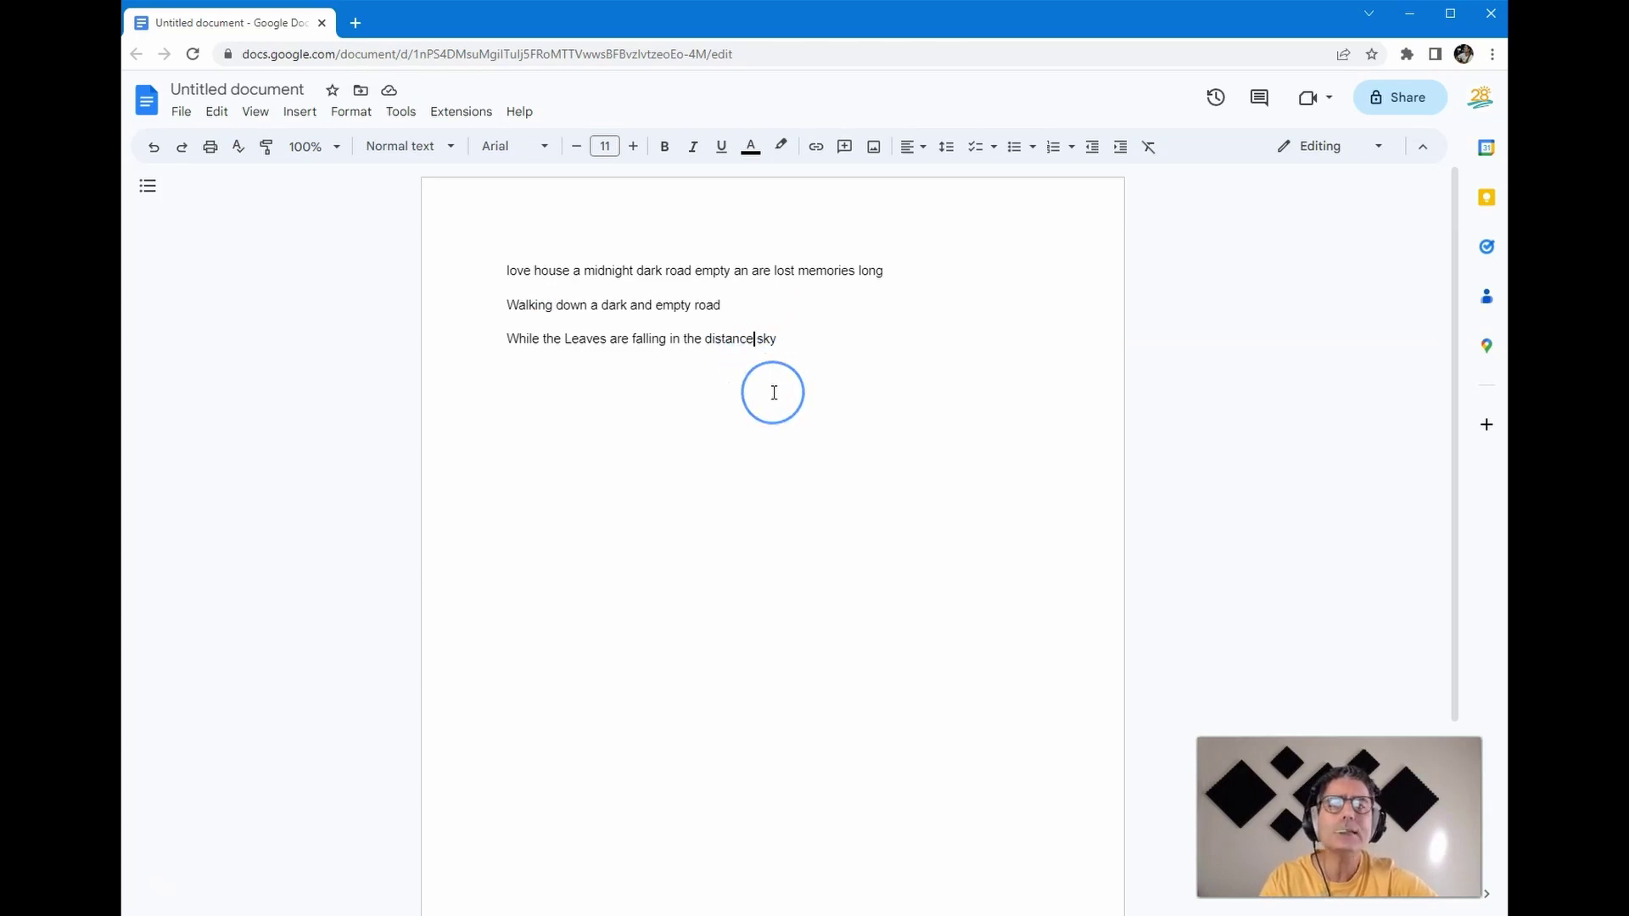
# Move 'sky' to its own line reading 'Across the midnight sky'.
pyautogui.press('Return')
pyautogui.write('through')
pyautogui.press('BackSpace')
pyautogui.press('BackSpace')
pyautogui.press('BackSpace')
pyautogui.press('BackSpace')
pyautogui.press('BackSpace')
pyautogui.press('BackSpace')
pyautogui.press('BackSpace')
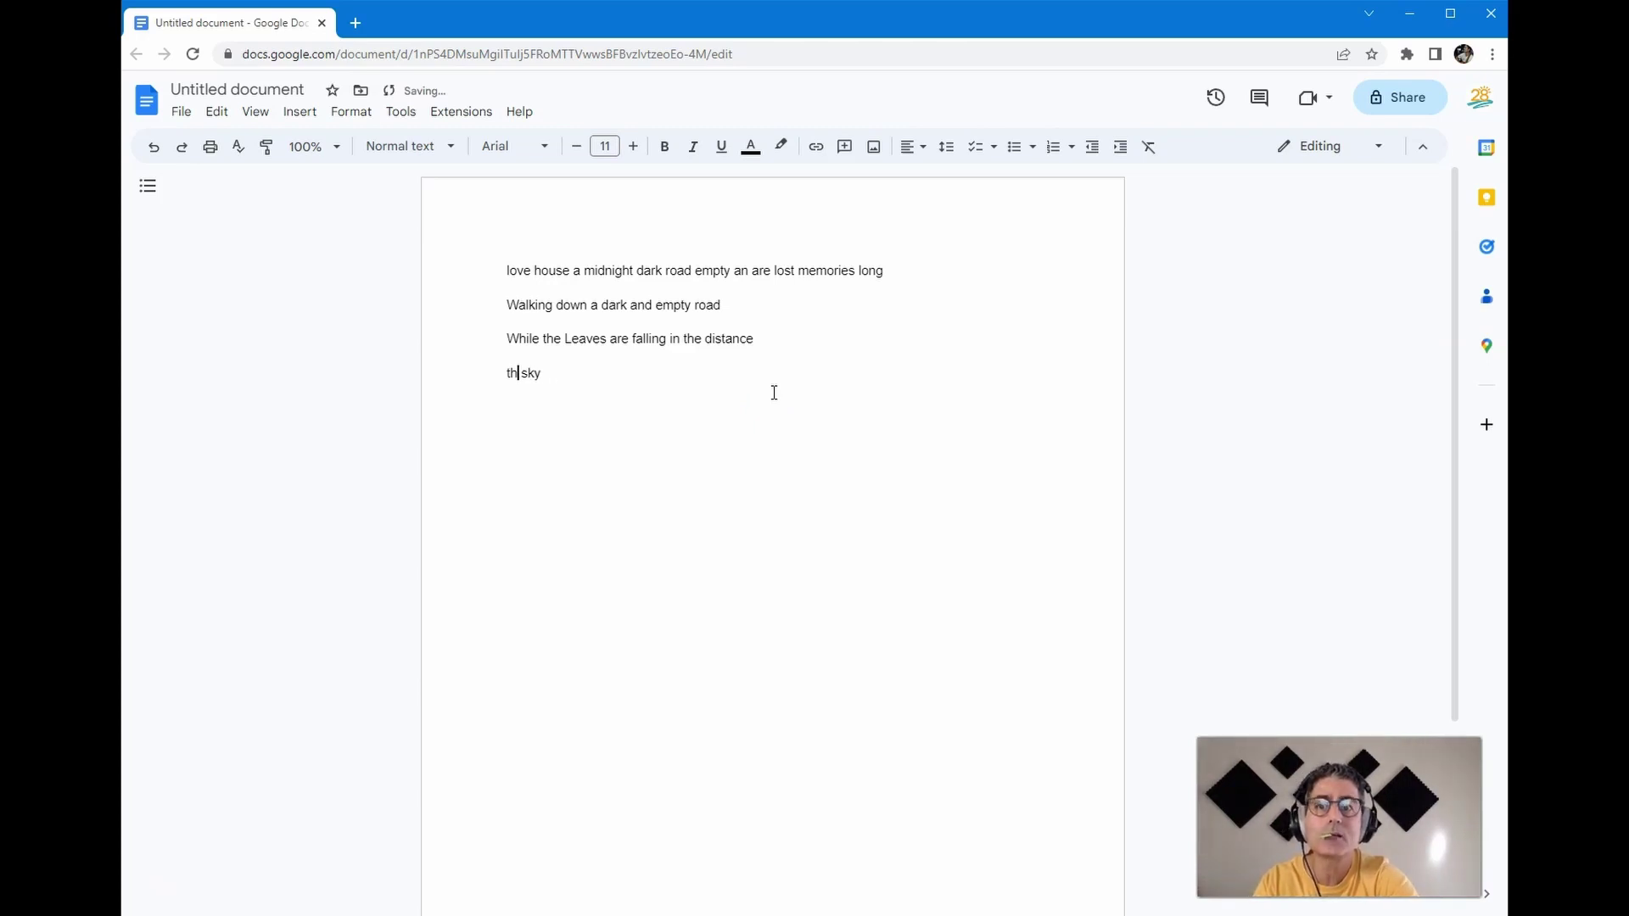
pyautogui.write('across the')
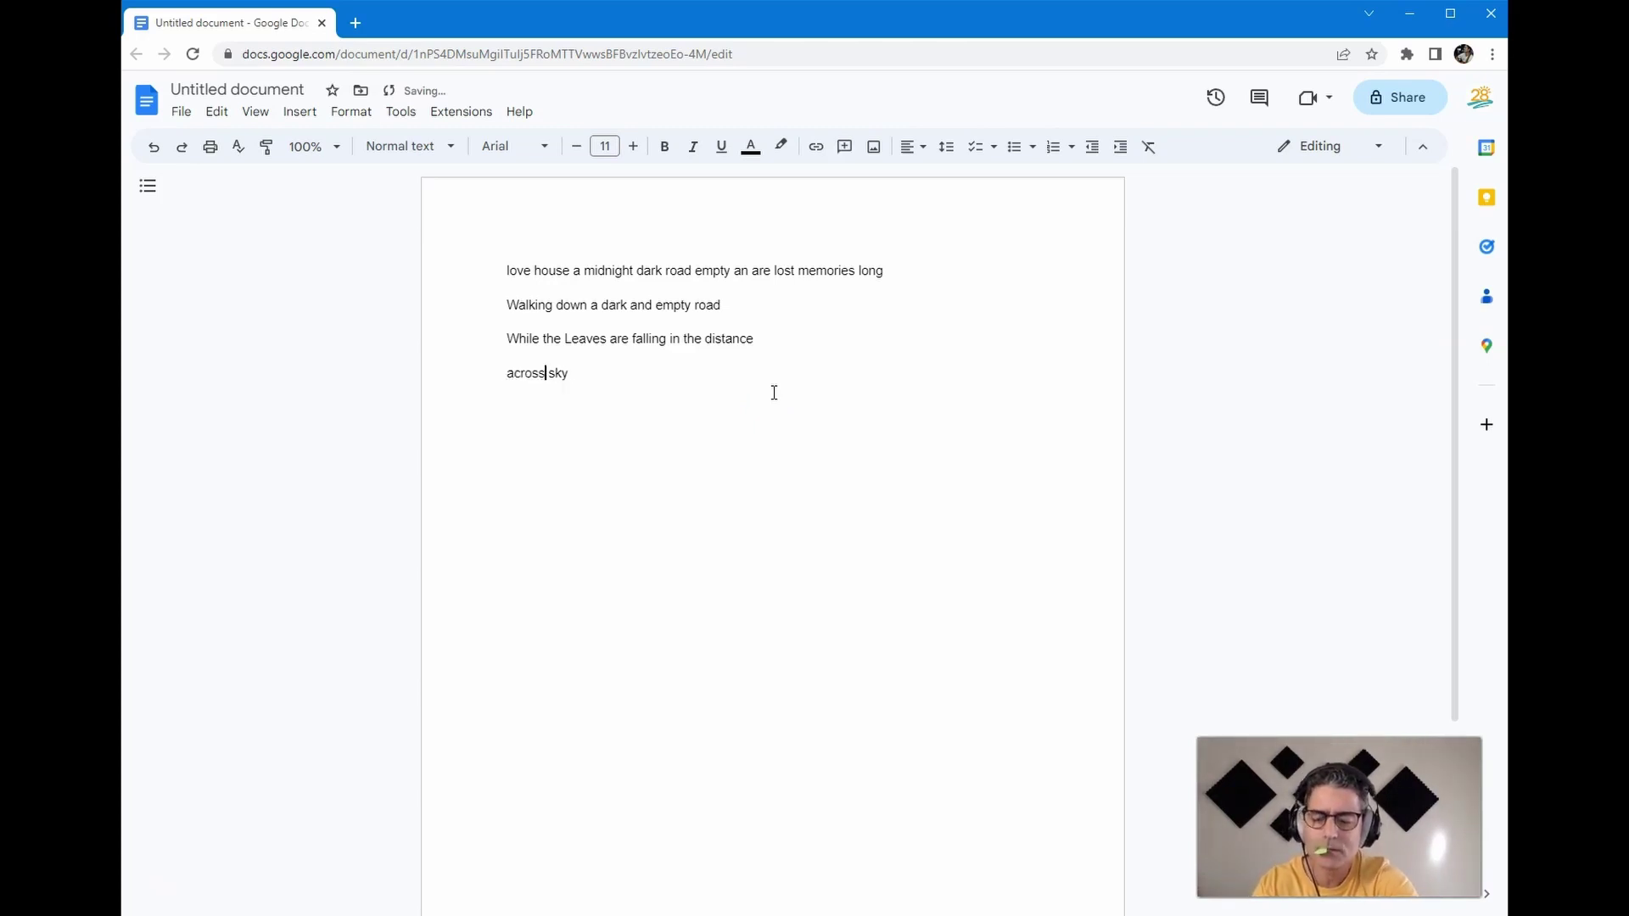
pyautogui.write(' midnight')
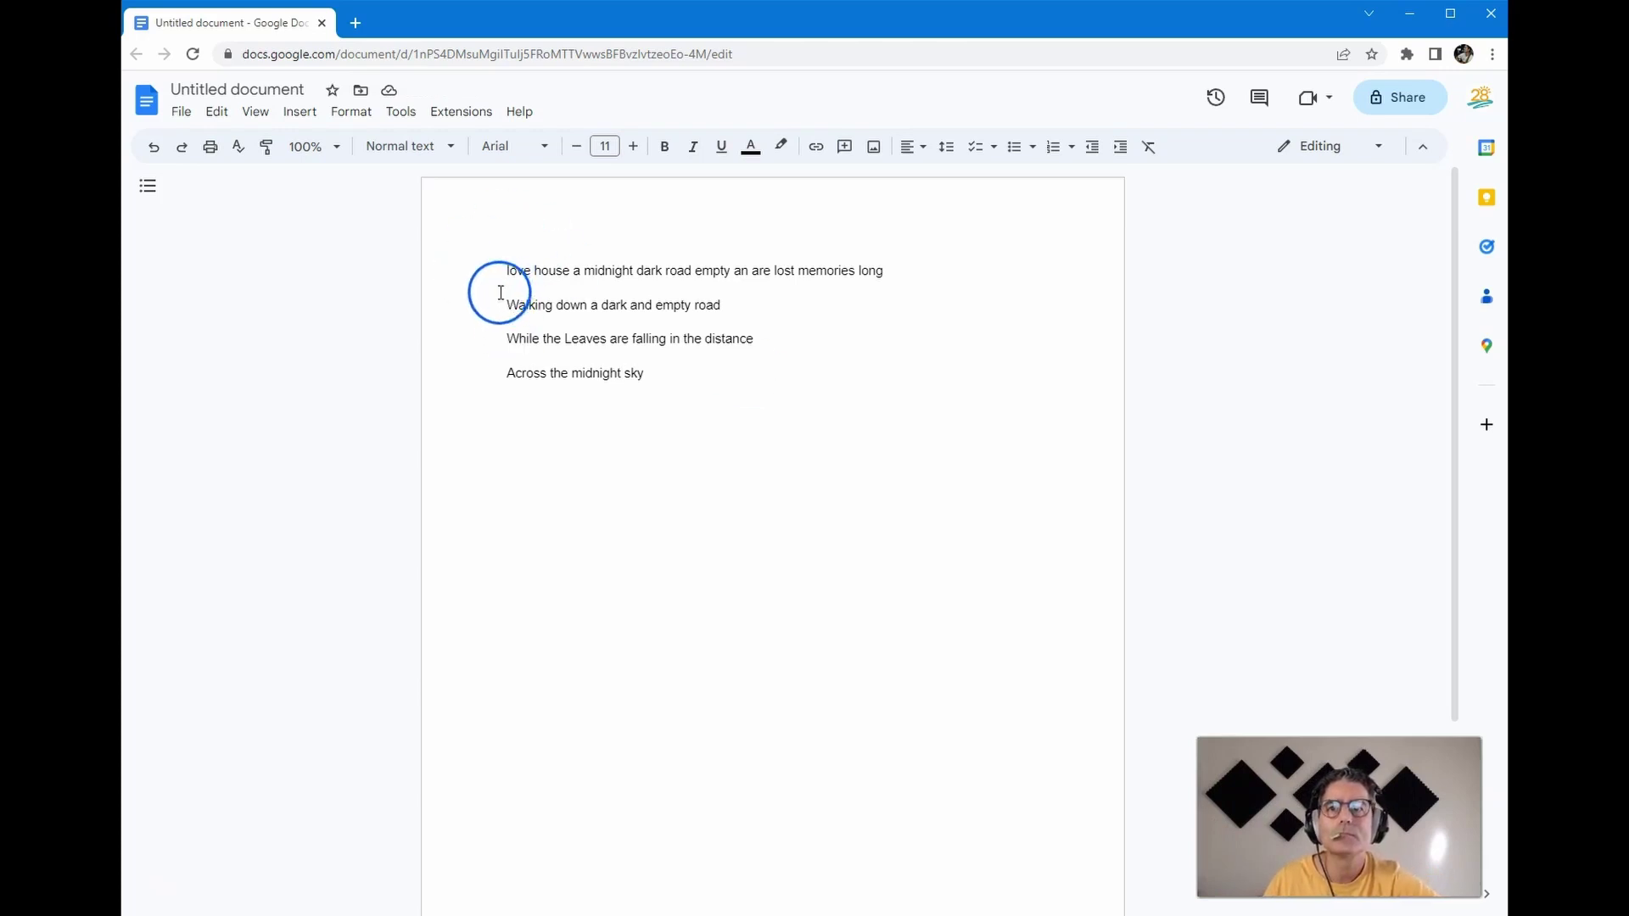
# Move the cut-up line from the top to a new line below 'Across the midnight sky'.
pyautogui.tripleClick(647, 282)
pyautogui.hotkey('ctrl', 'c')
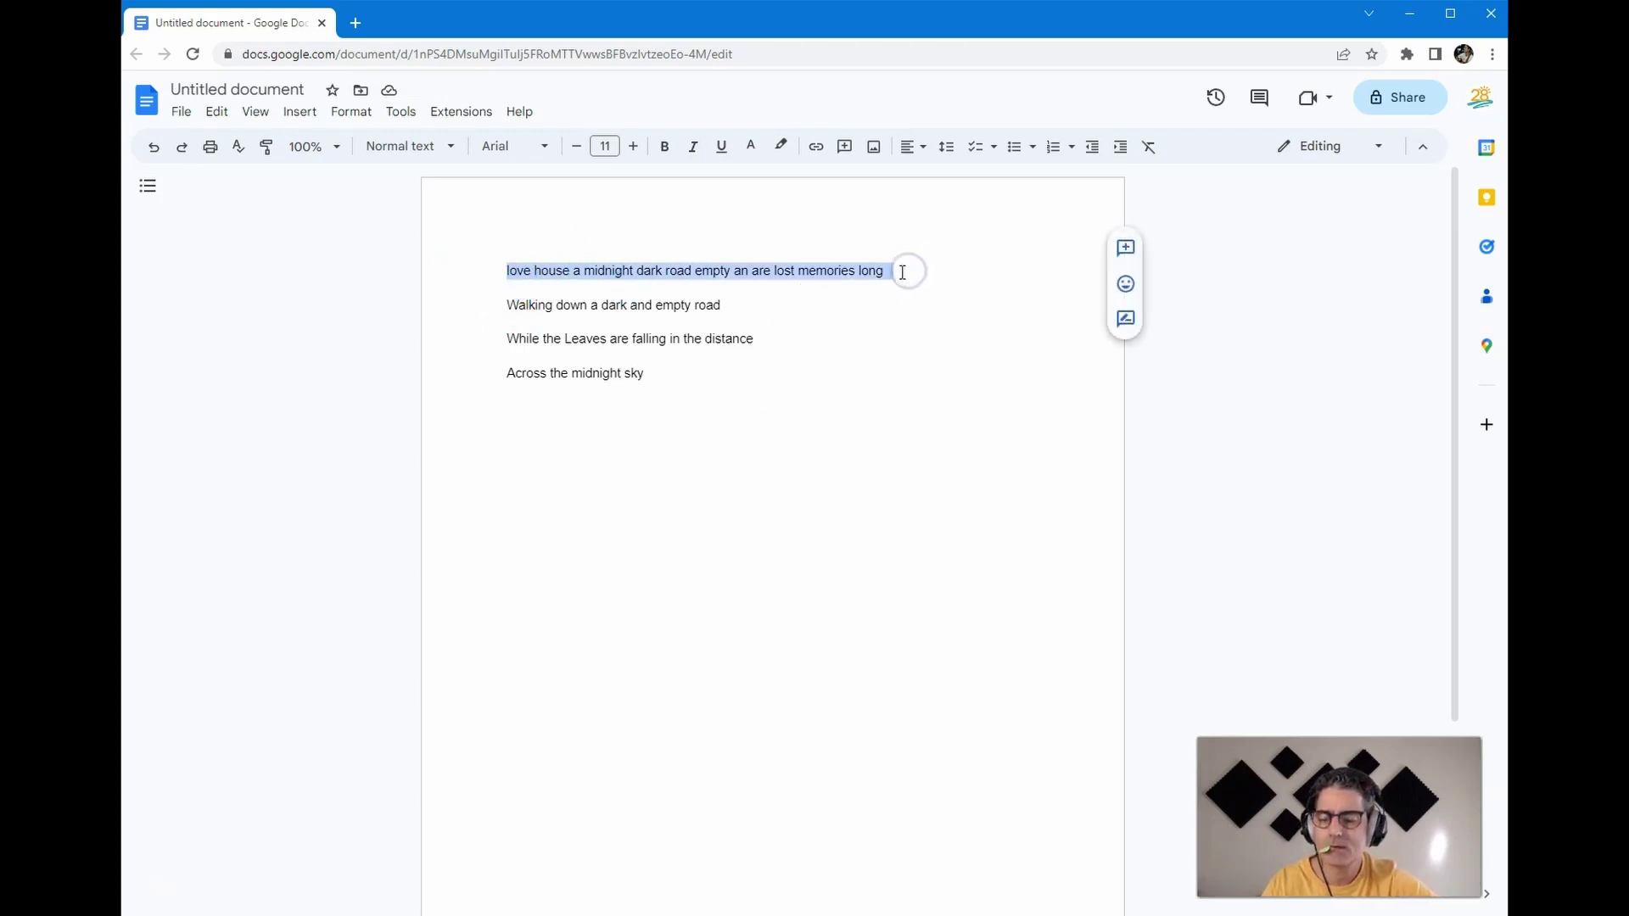
pyautogui.press('BackSpace')
pyautogui.click(662, 355)
pyautogui.press('Return')
pyautogui.hotkey('ctrl', 'v')
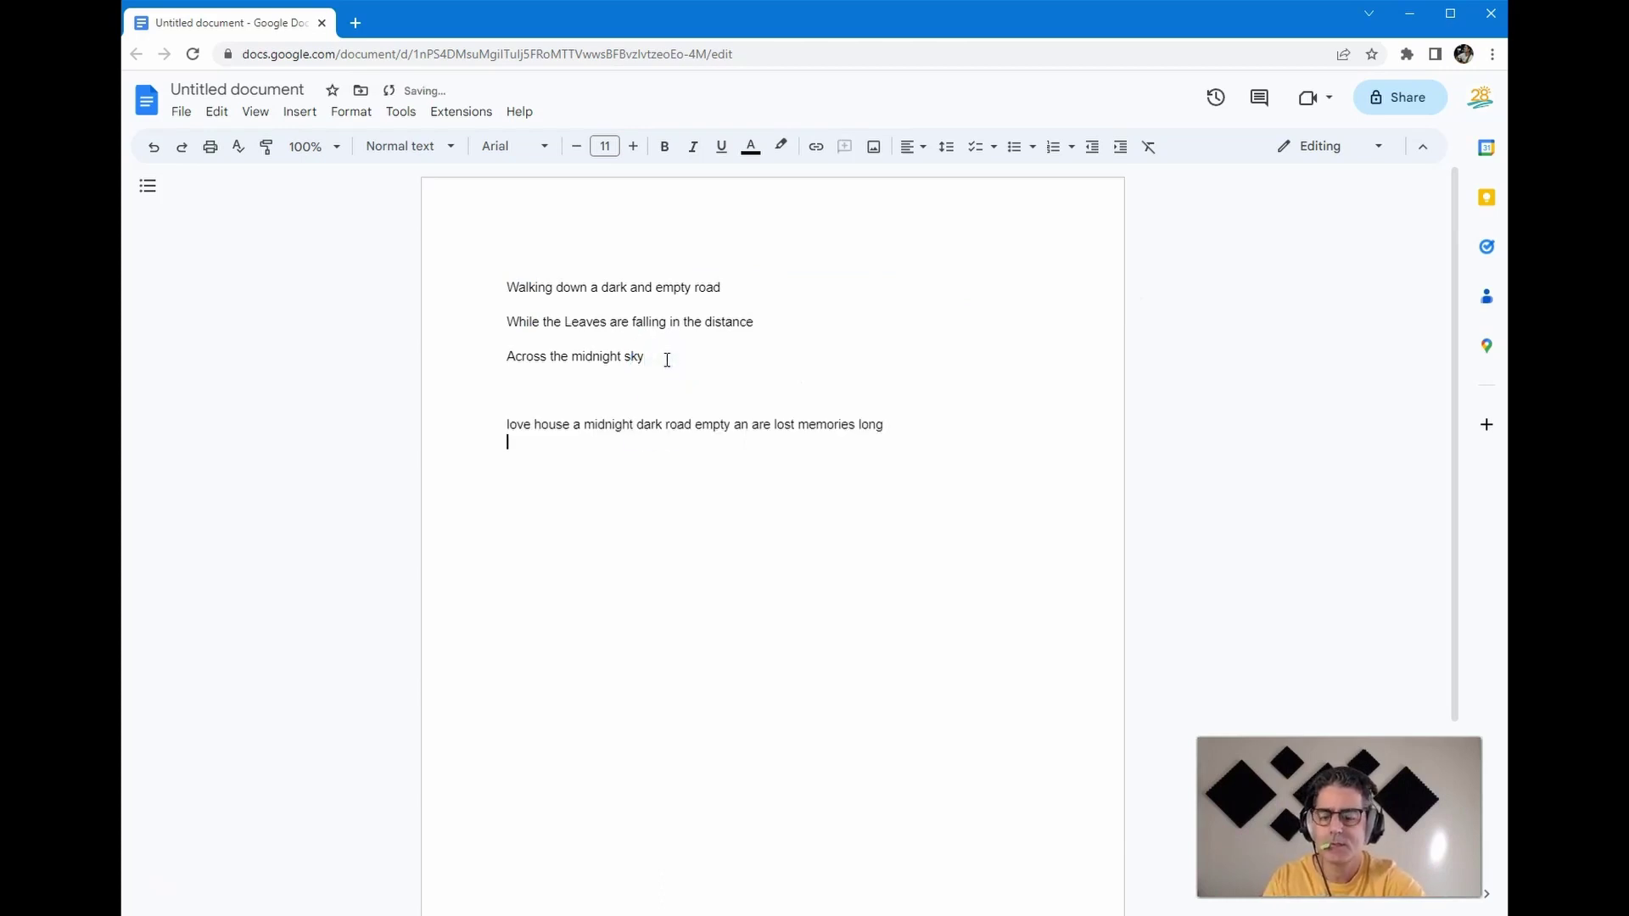
# Colour the moved cut-up line red.
pyautogui.moveTo(968, 440); pyautogui.dragTo(448, 429)
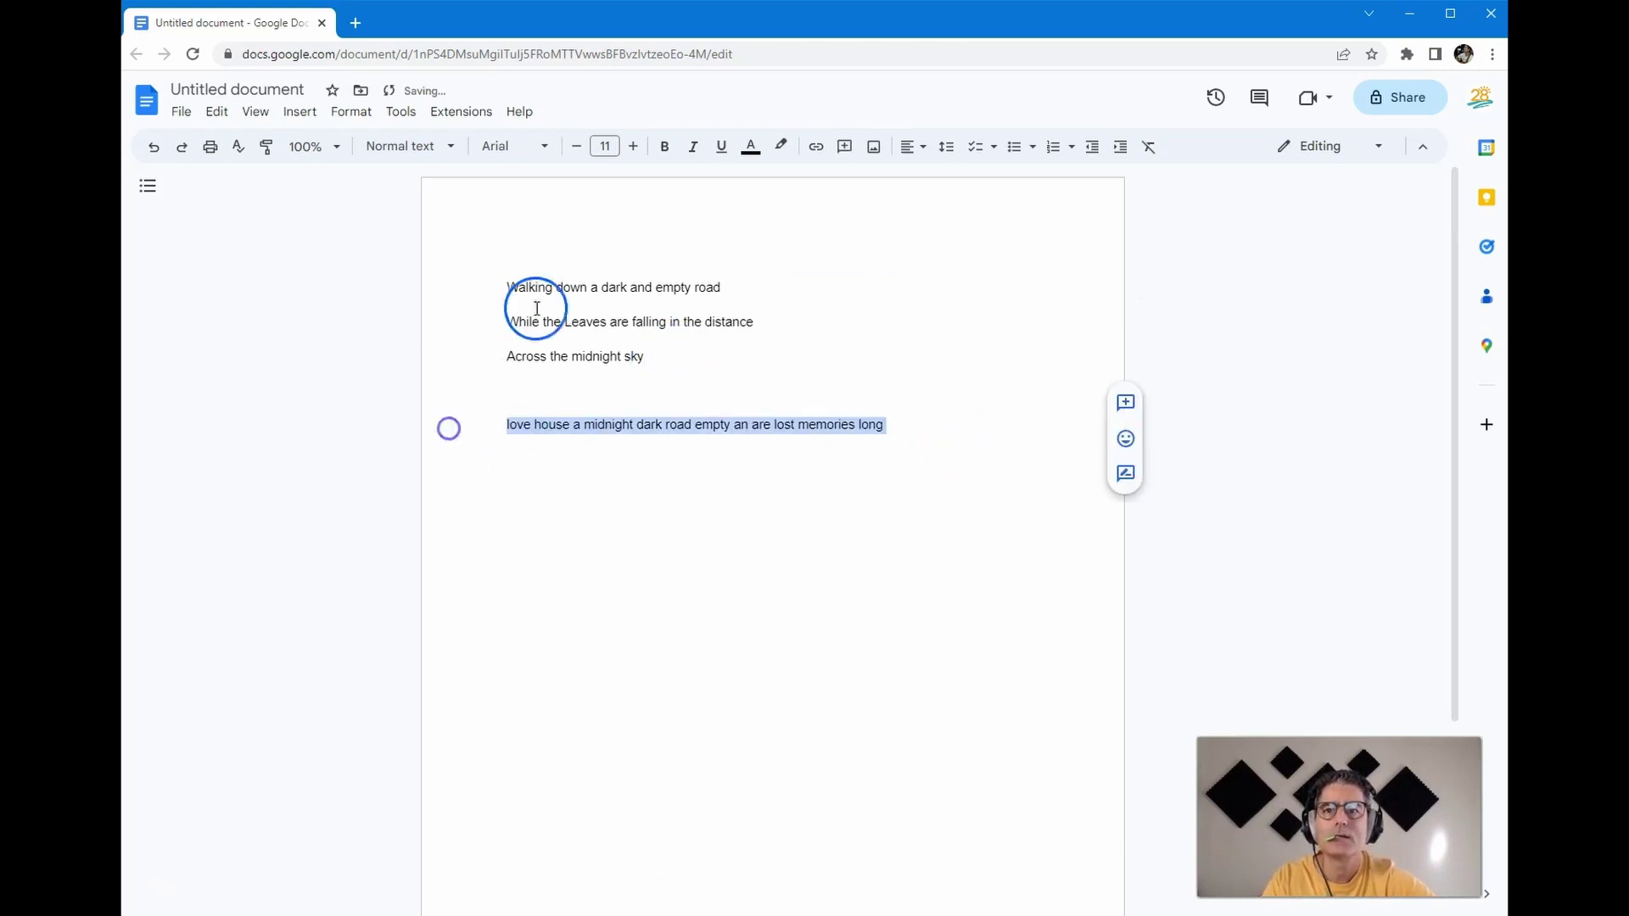
pyautogui.click(750, 146)
pyautogui.click(776, 200)
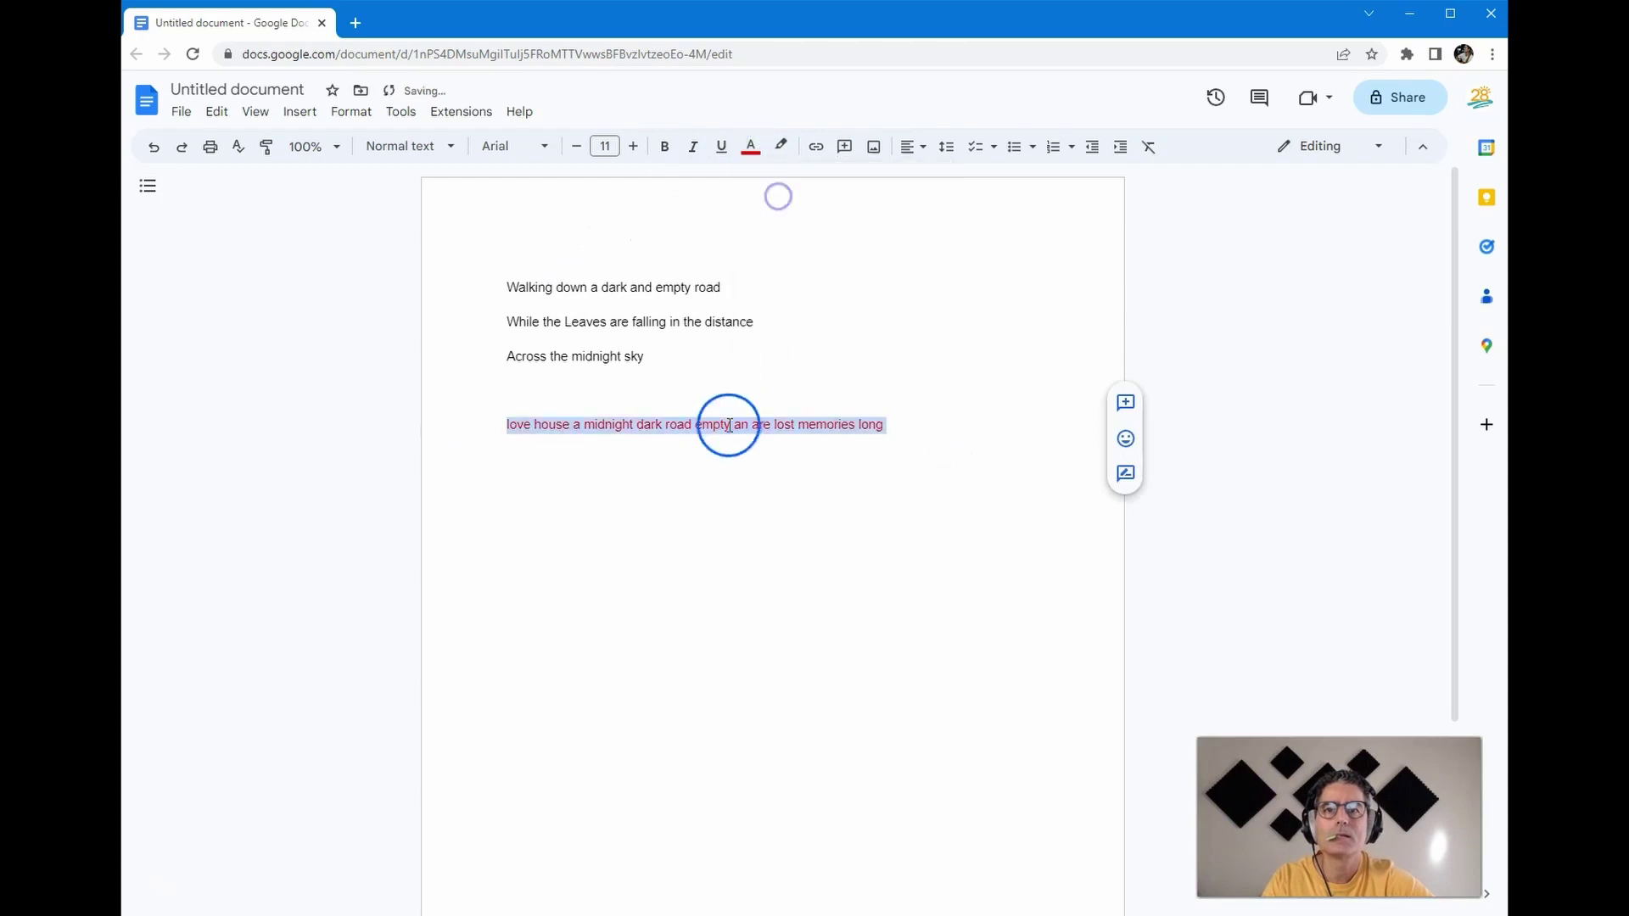
pyautogui.click(651, 344)
pyautogui.click(504, 280)
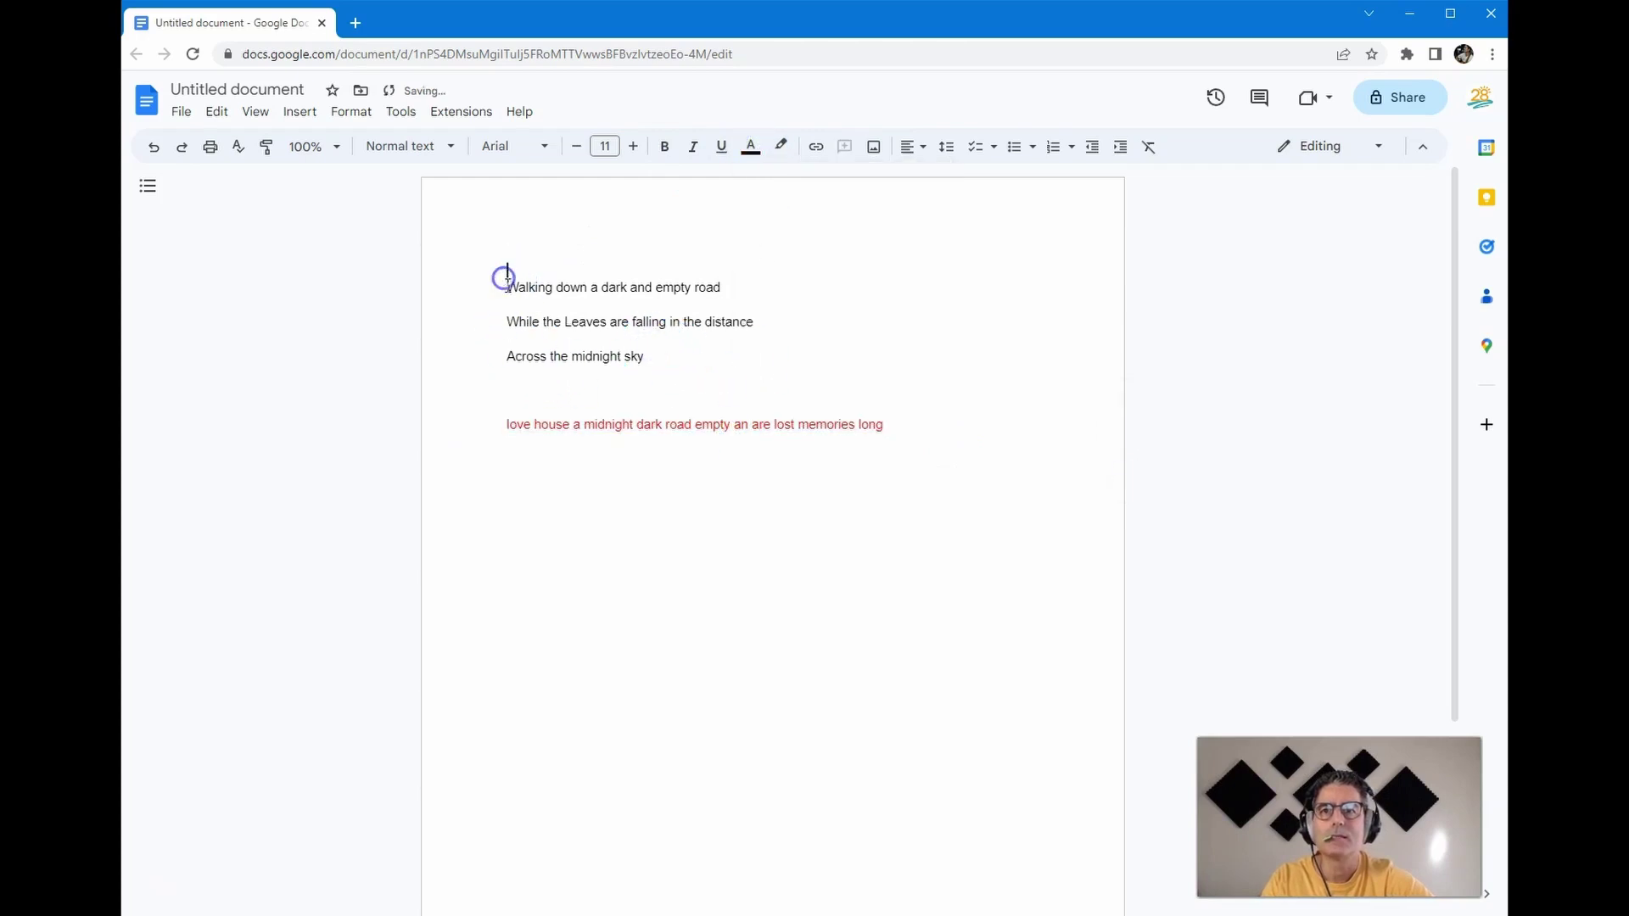
pyautogui.click(501, 288)
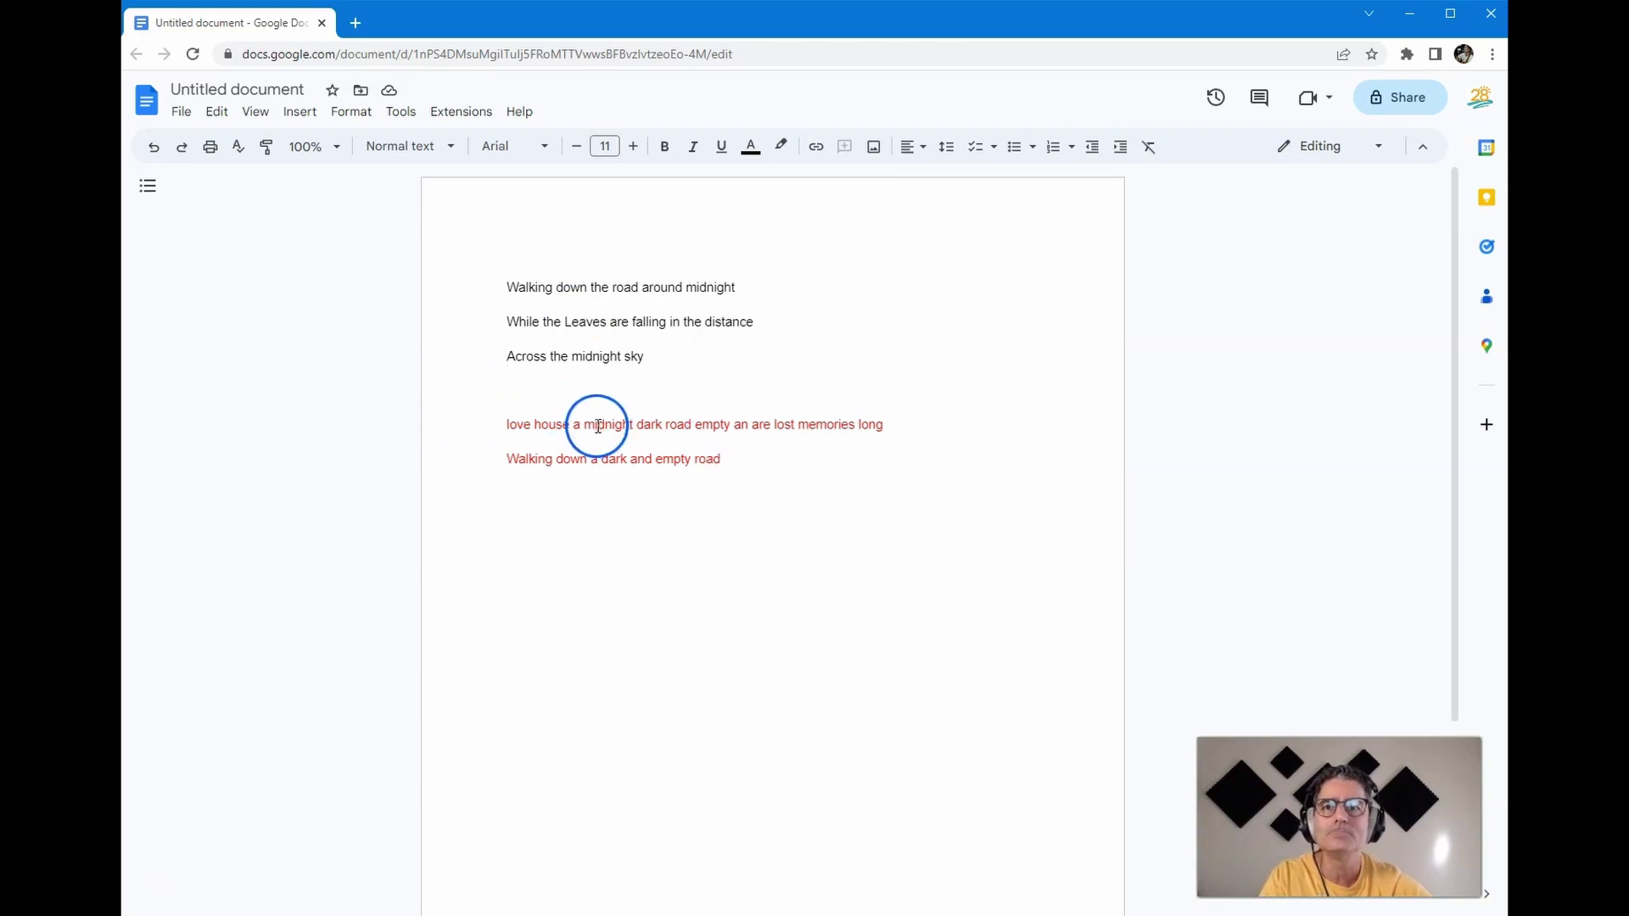
# Switch back to the Verbasizer page with Alt+Tab.
pyautogui.hotkey('alt', 'Tab')
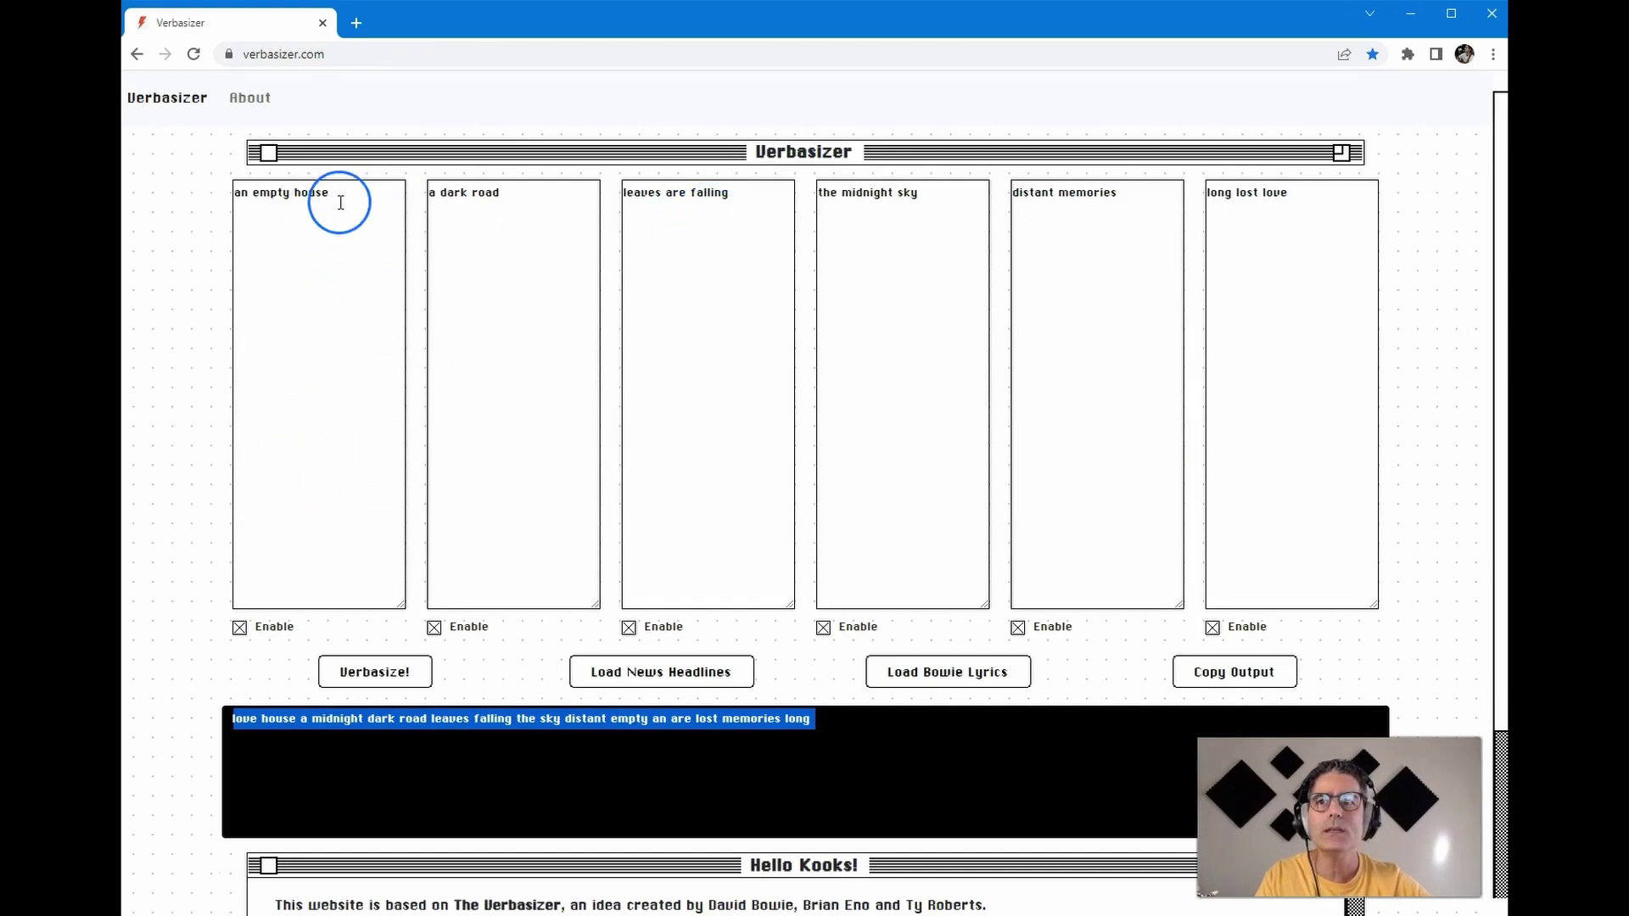
# Delete the phrases from all six boxes, from 'an empty house' to 'long lost love'.
pyautogui.moveTo(341, 201); pyautogui.dragTo(189, 200)
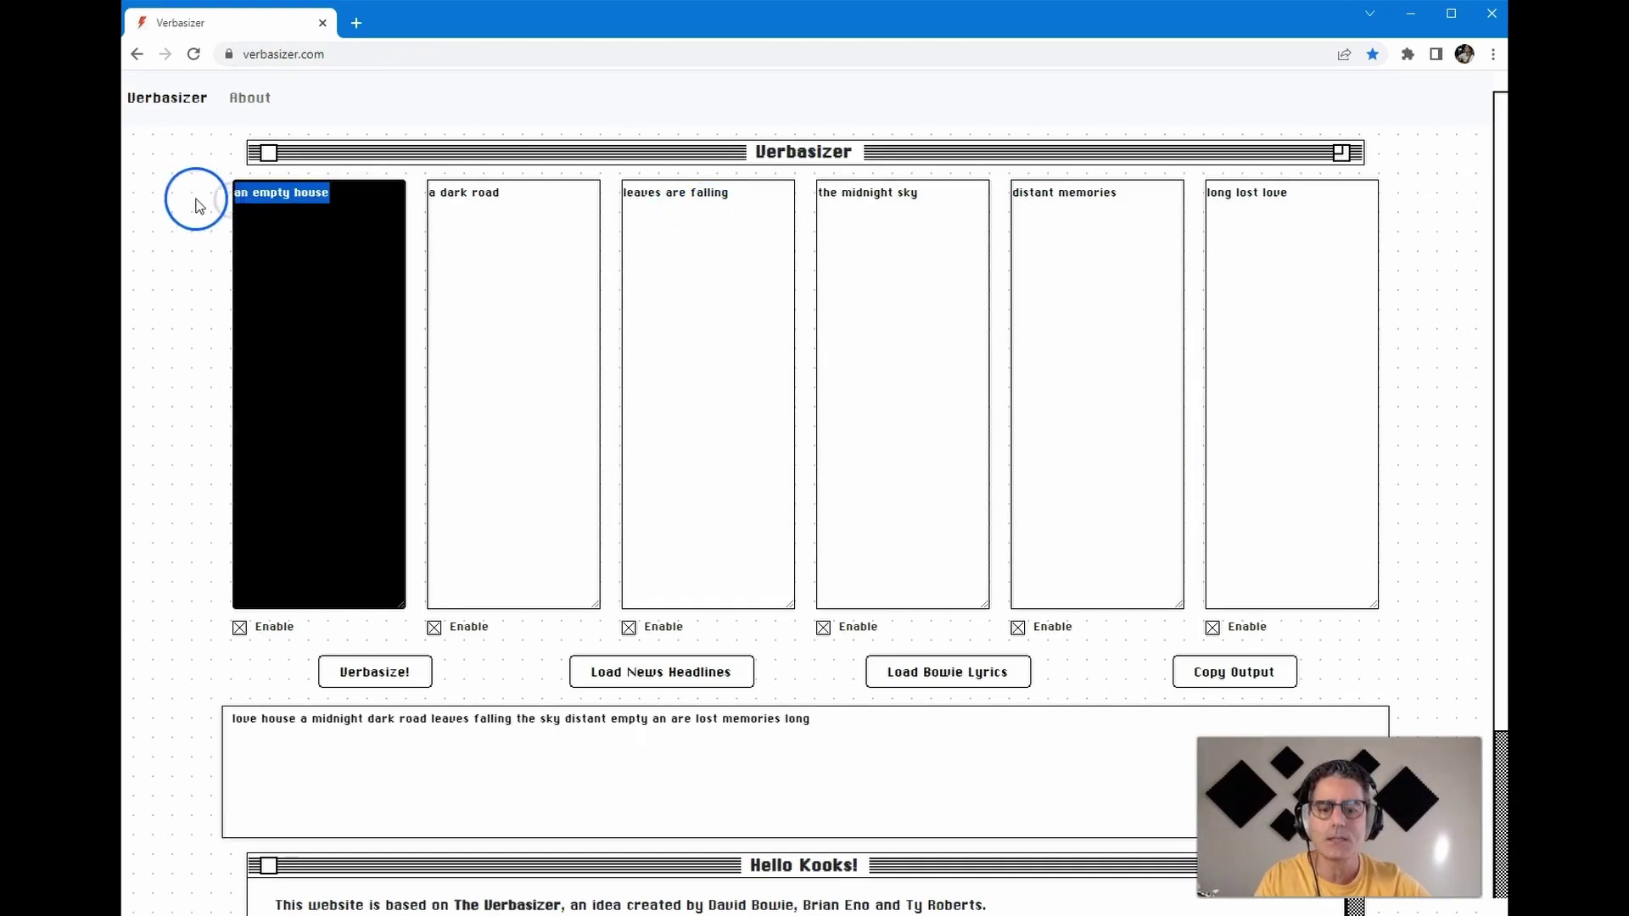
pyautogui.press('BackSpace')
pyautogui.press('Tab')
pyautogui.moveTo(792, 200); pyautogui.dragTo(421, 207)
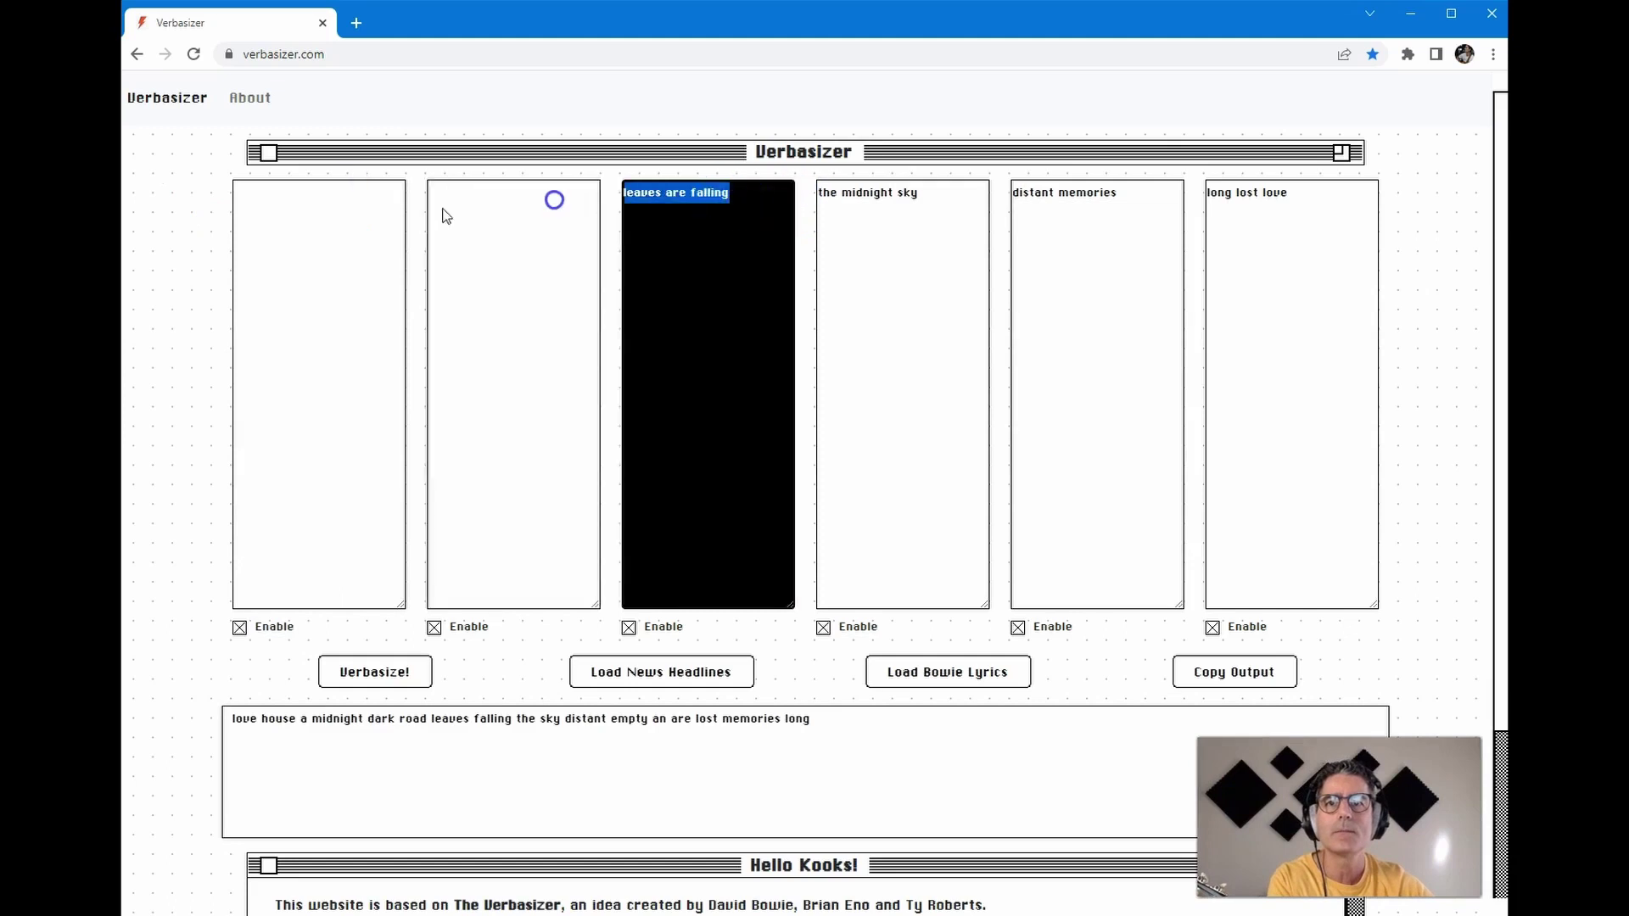
pyautogui.press('BackSpace')
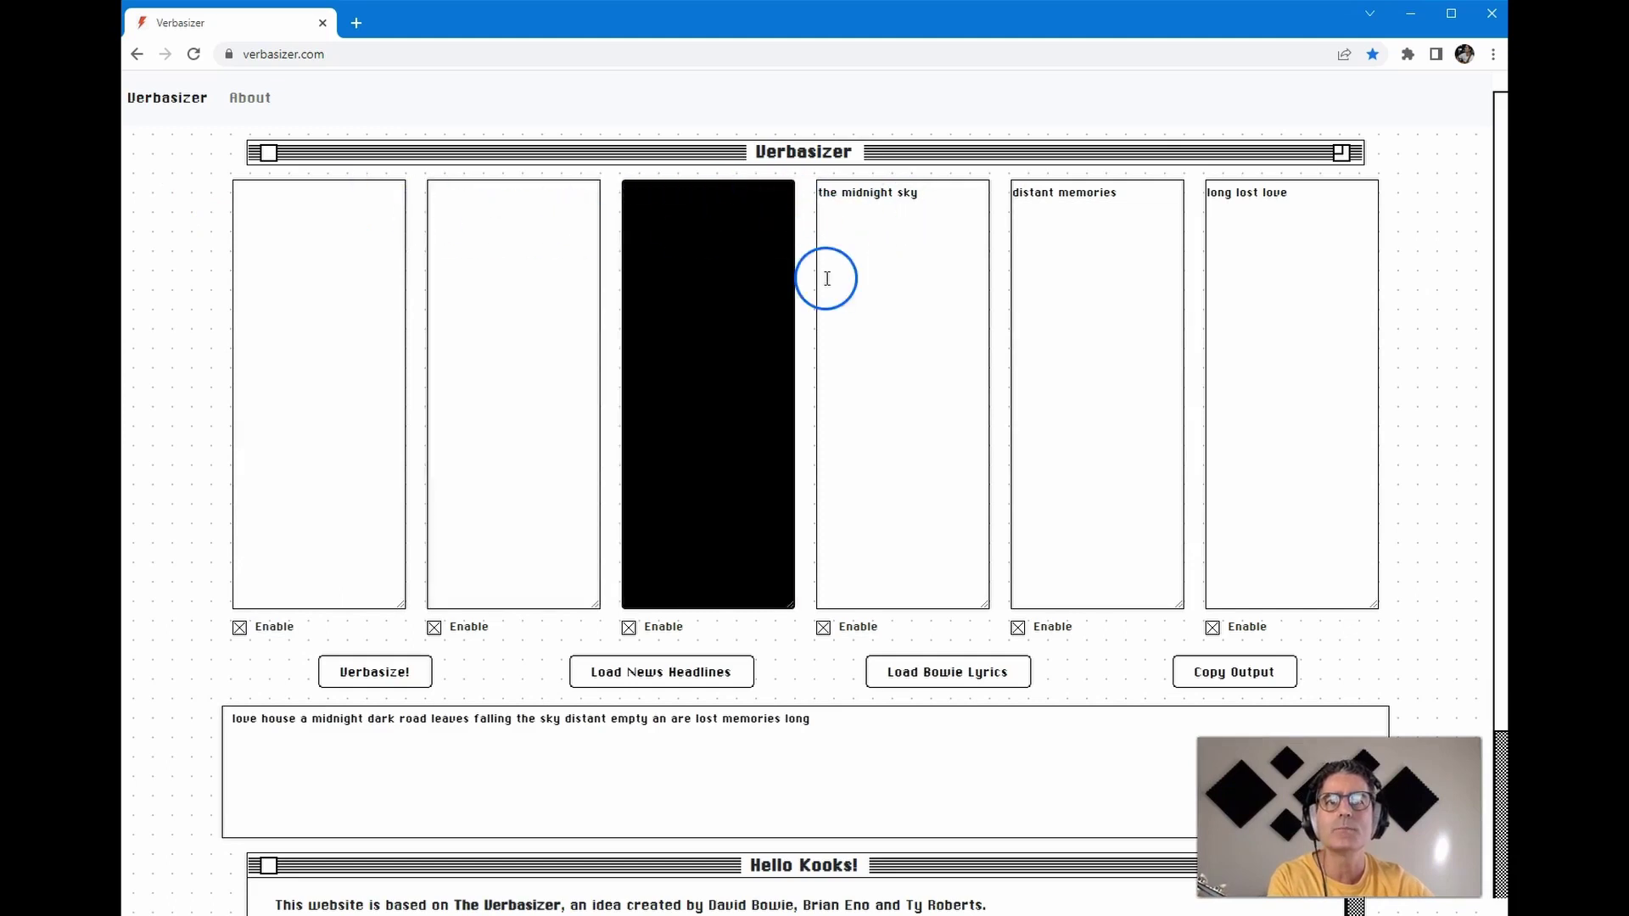
pyautogui.tripleClick(928, 193)
pyautogui.press('BackSpace')
pyautogui.tripleClick(1029, 192)
pyautogui.press('BackSpace')
pyautogui.tripleClick(1320, 207)
pyautogui.press('BackSpace')
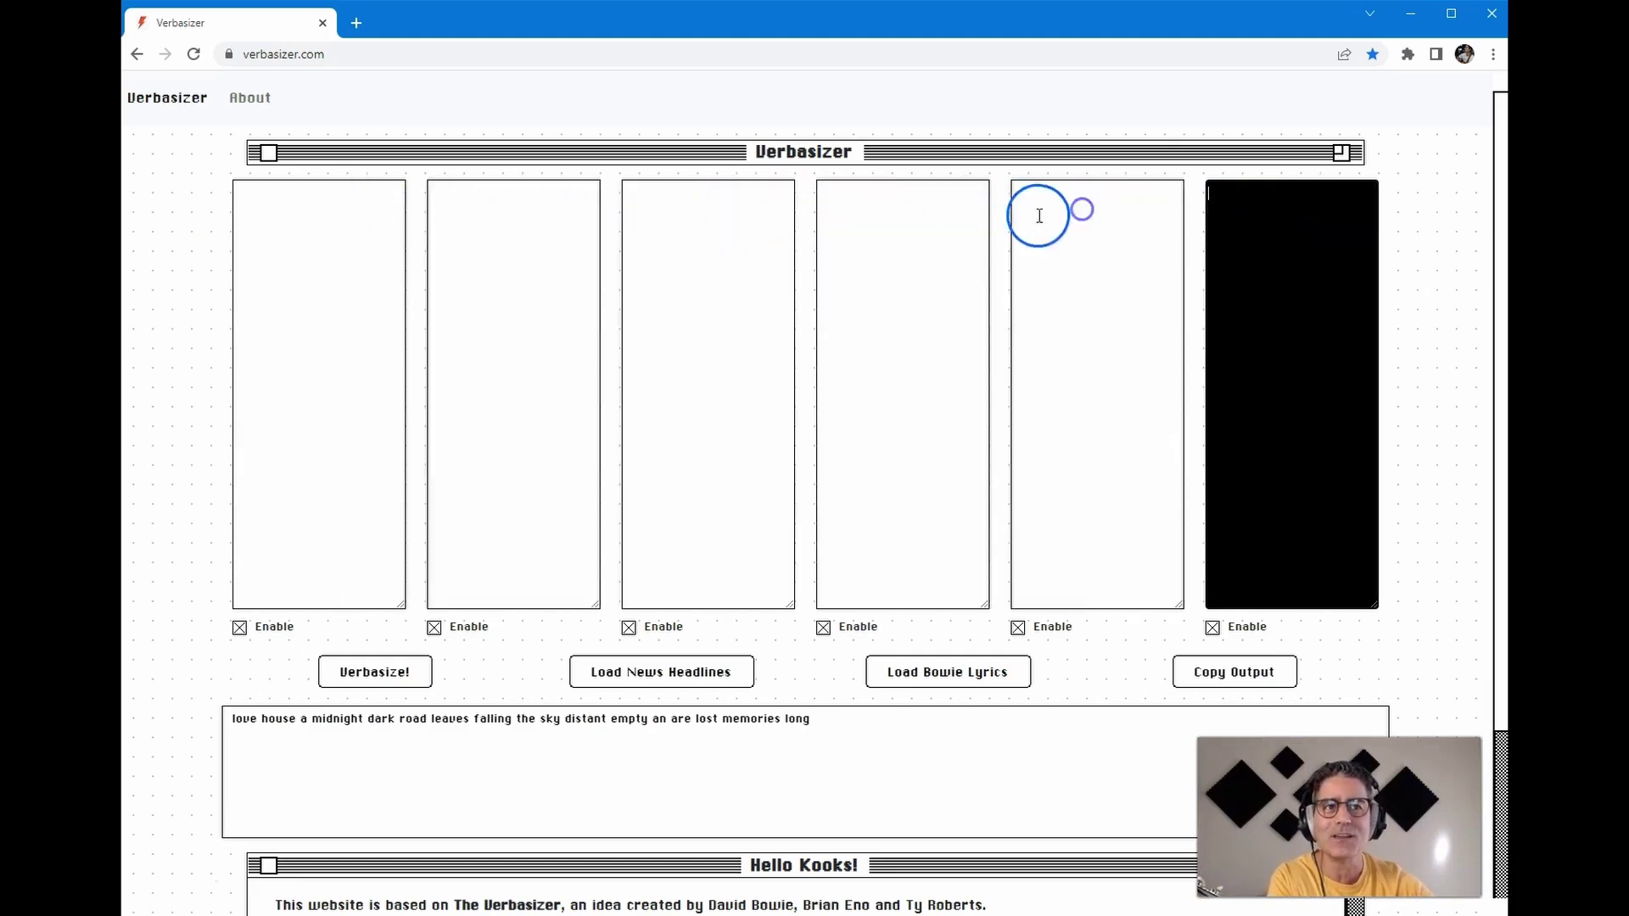
# Load news headlines into the six boxes, generate a new cut-up and copy it.
pyautogui.click(656, 683)
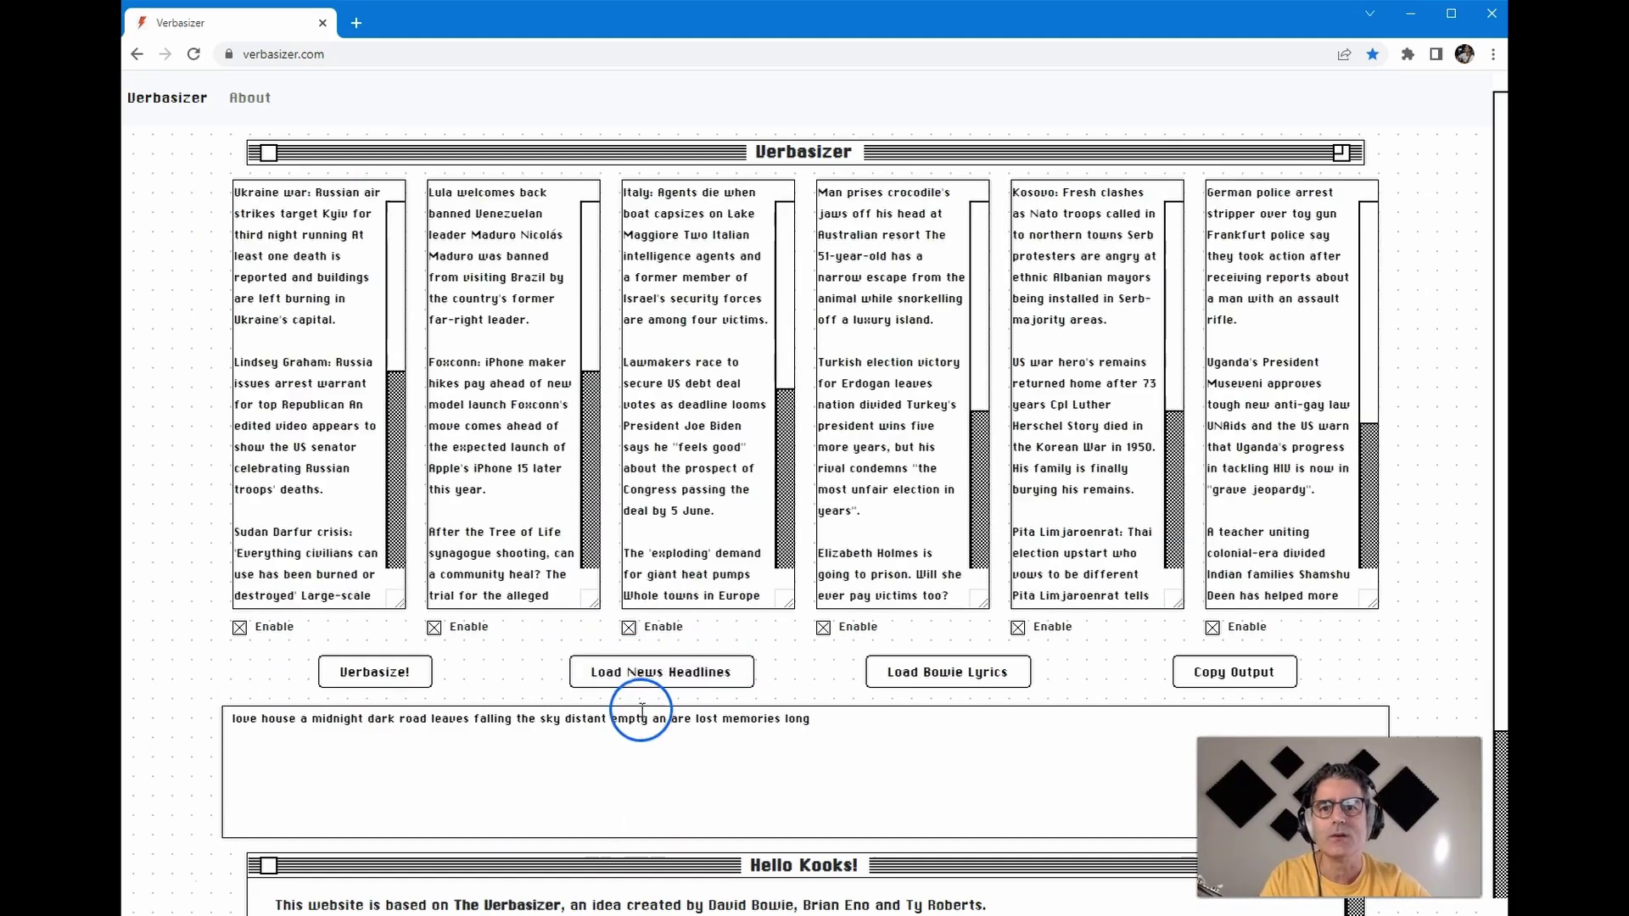
pyautogui.click(586, 670)
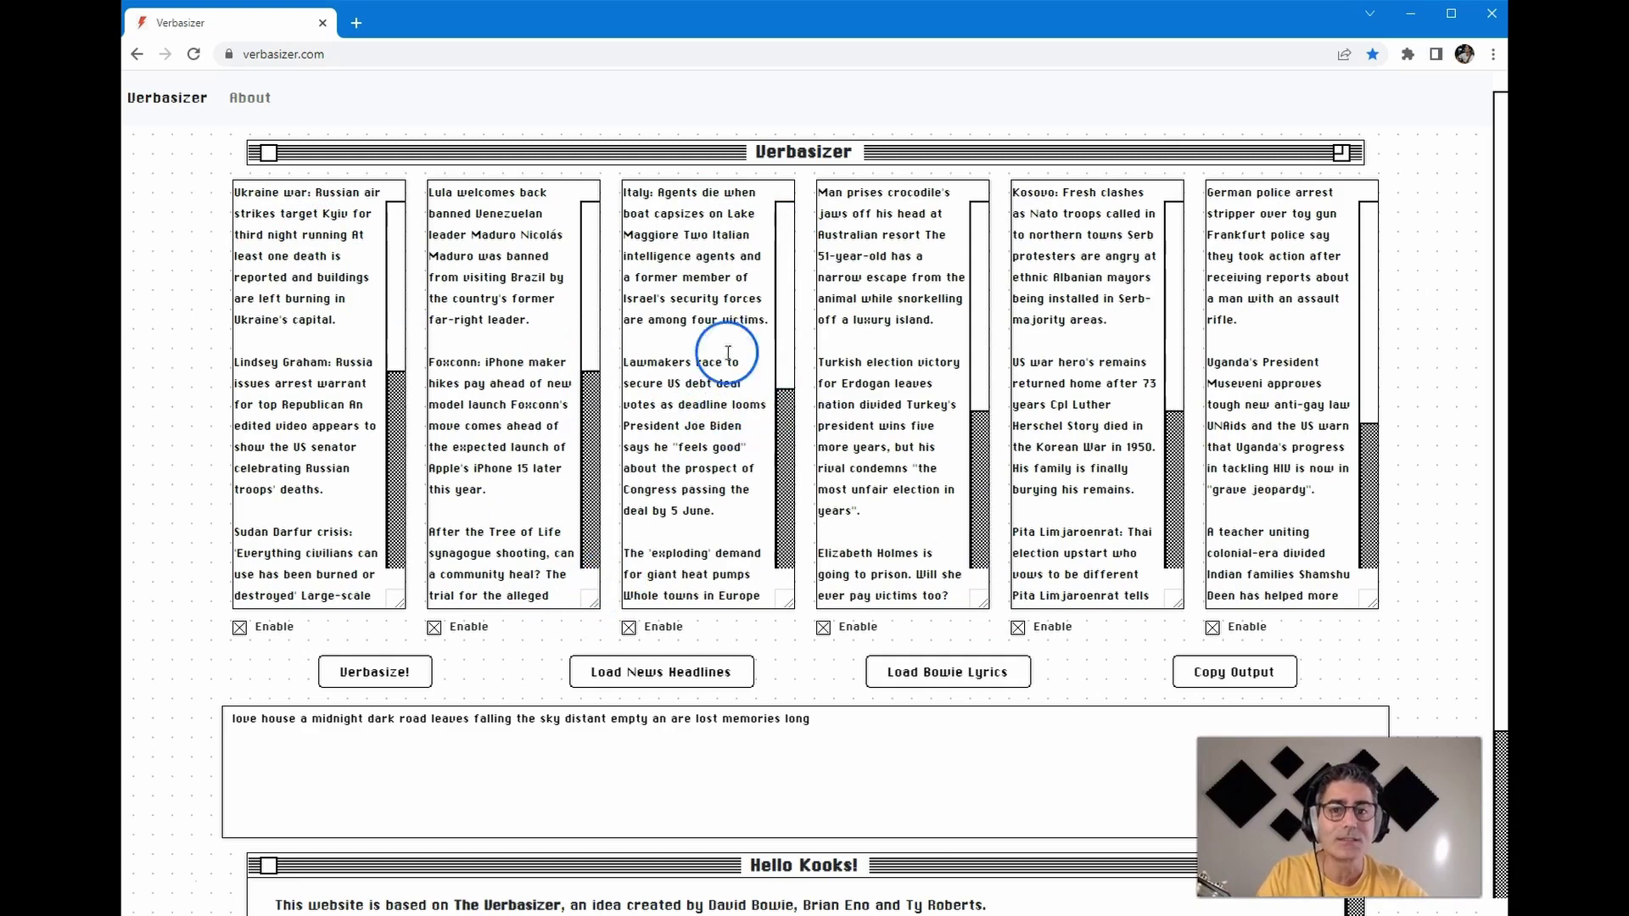
pyautogui.click(372, 676)
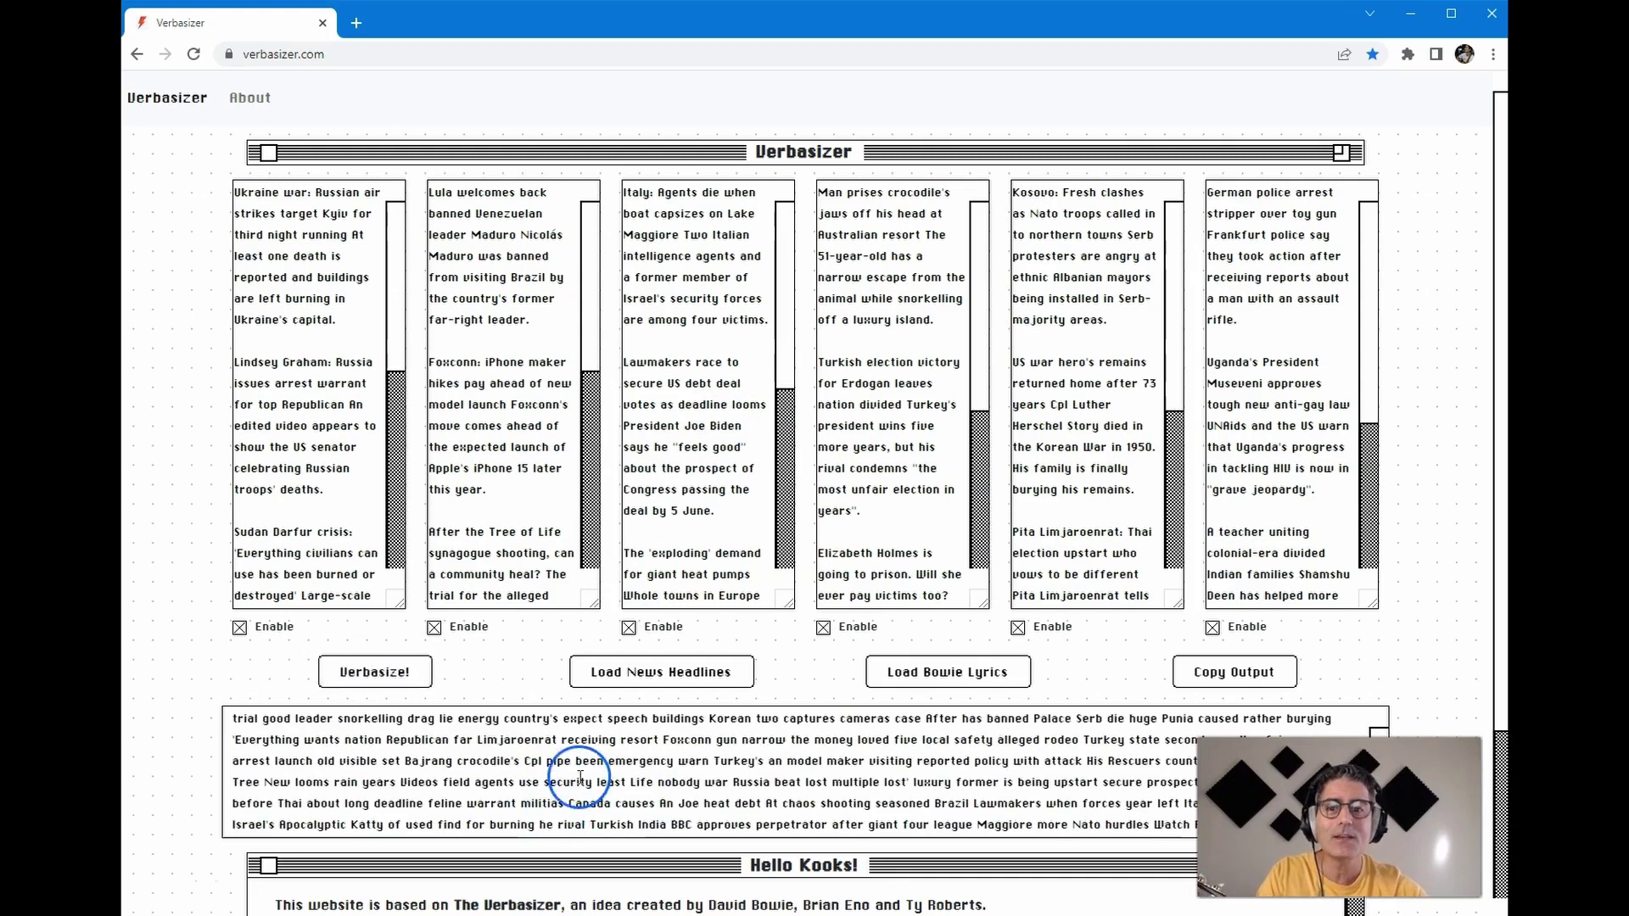
pyautogui.click(1249, 673)
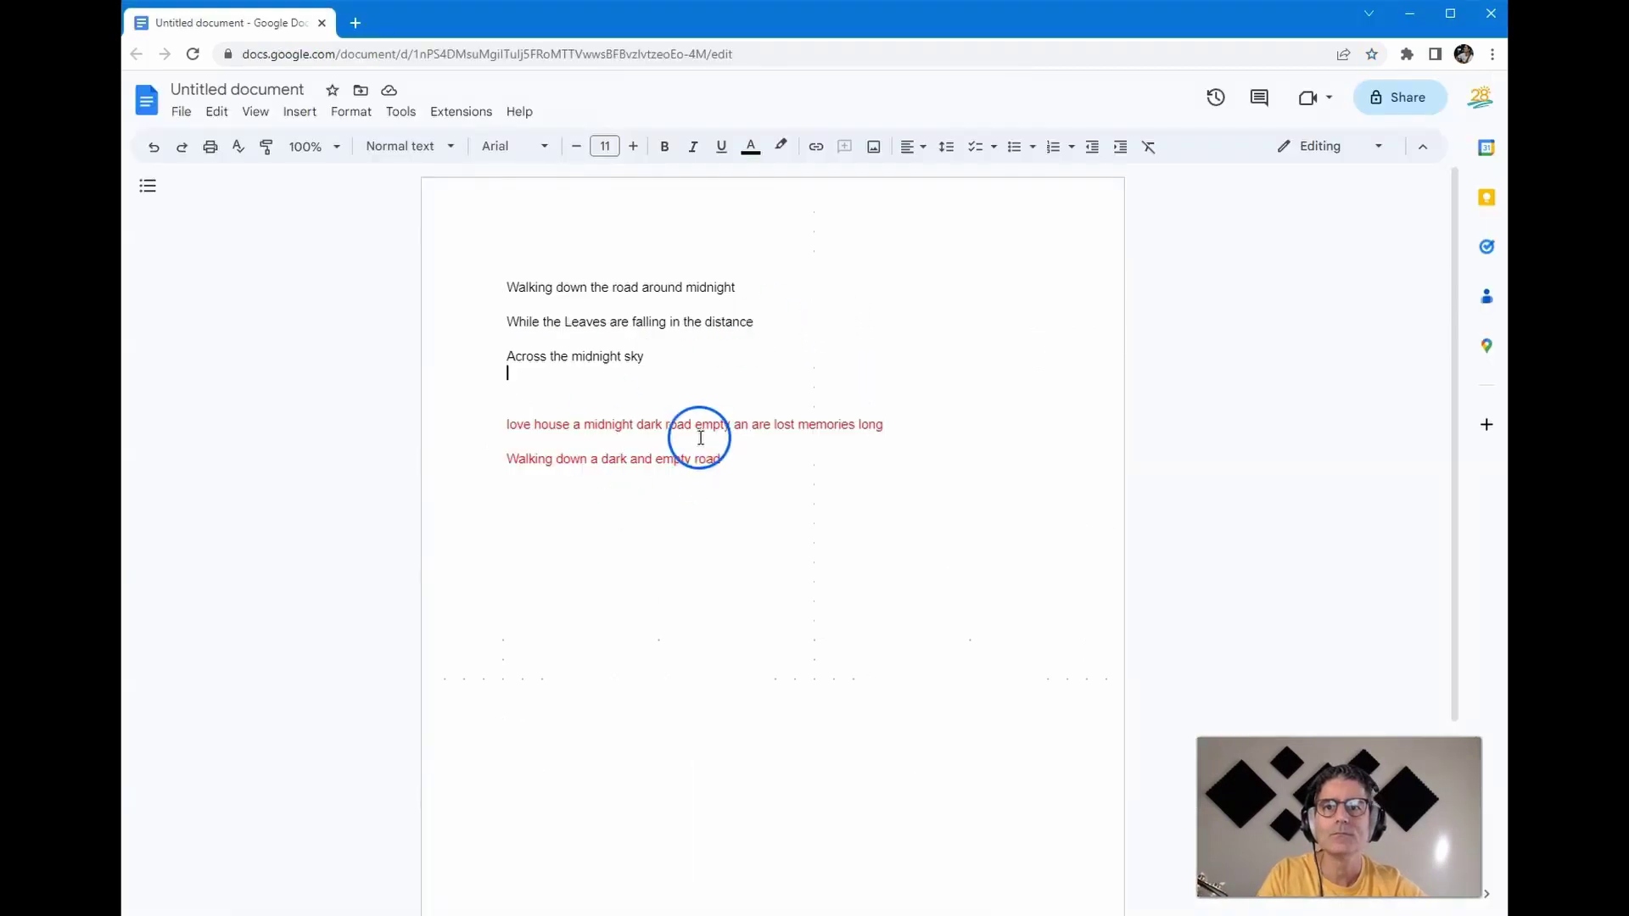
# Paste the headline cut-up text on a new line below the red lines.
pyautogui.click(740, 459)
pyautogui.press('Return')
pyautogui.press('Return')
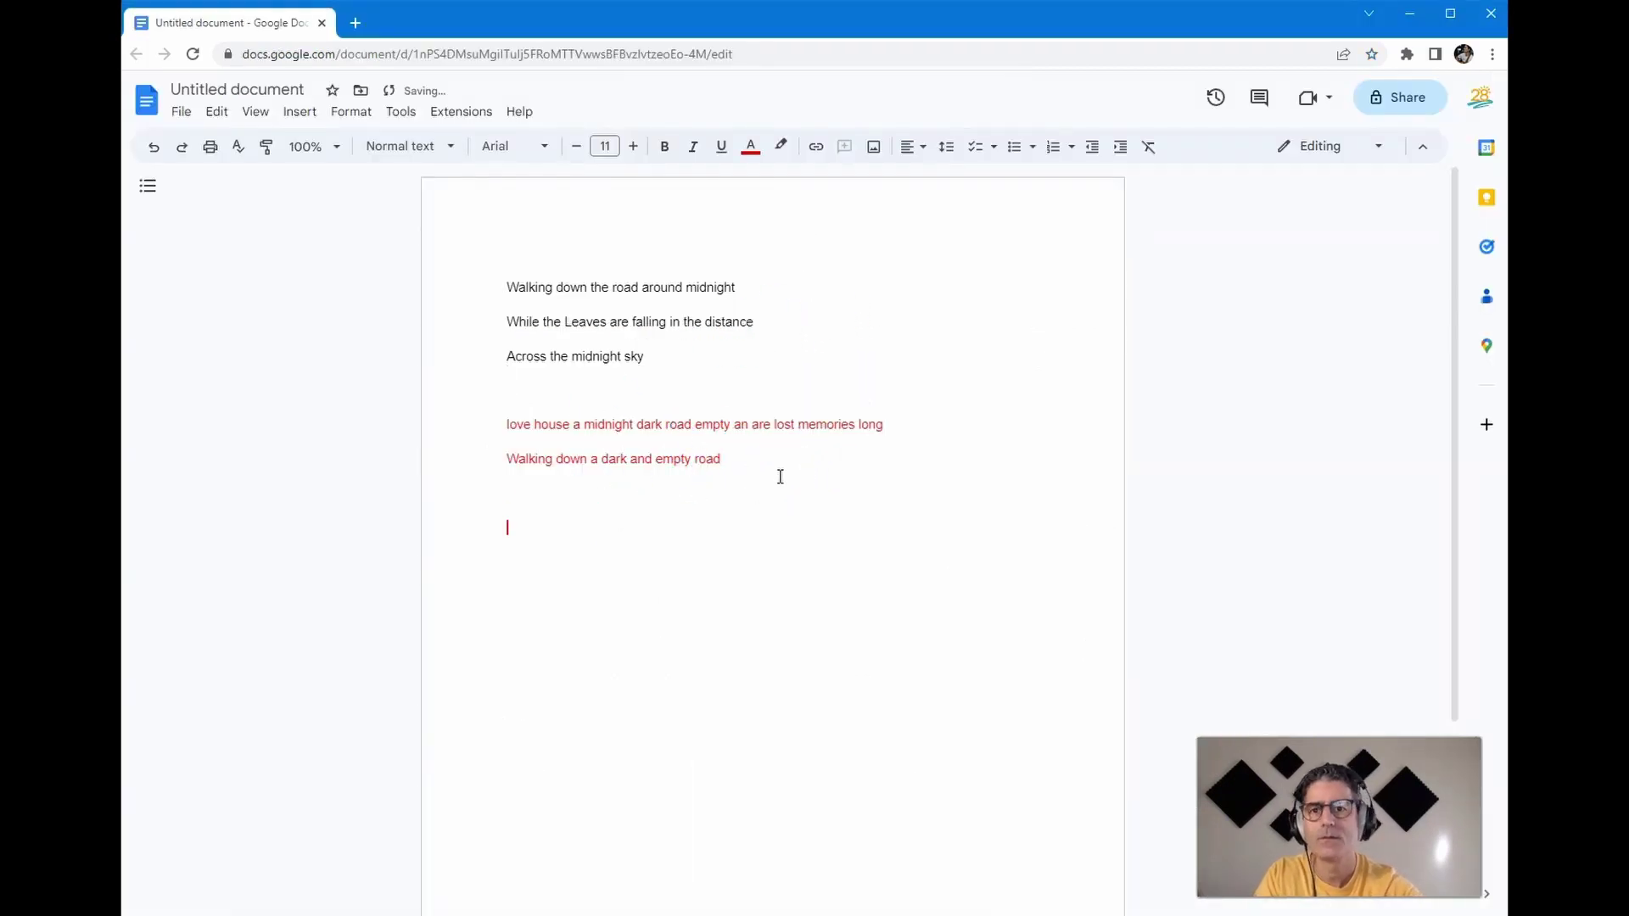
pyautogui.scroll(-3, 720, 447)
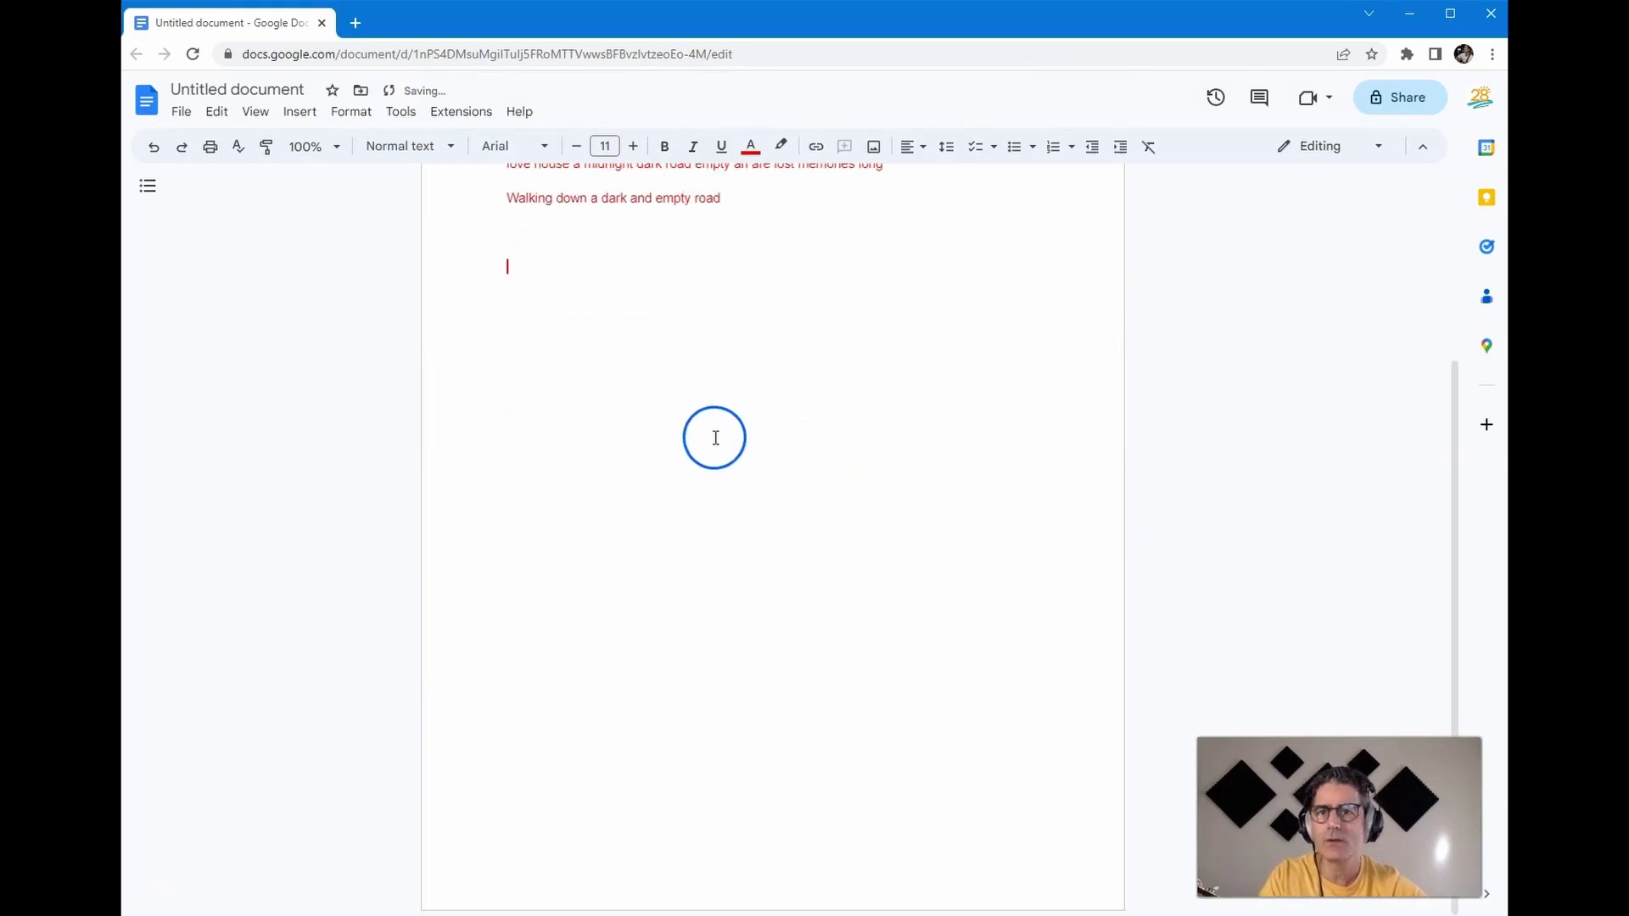
pyautogui.hotkey('ctrl', 'v')
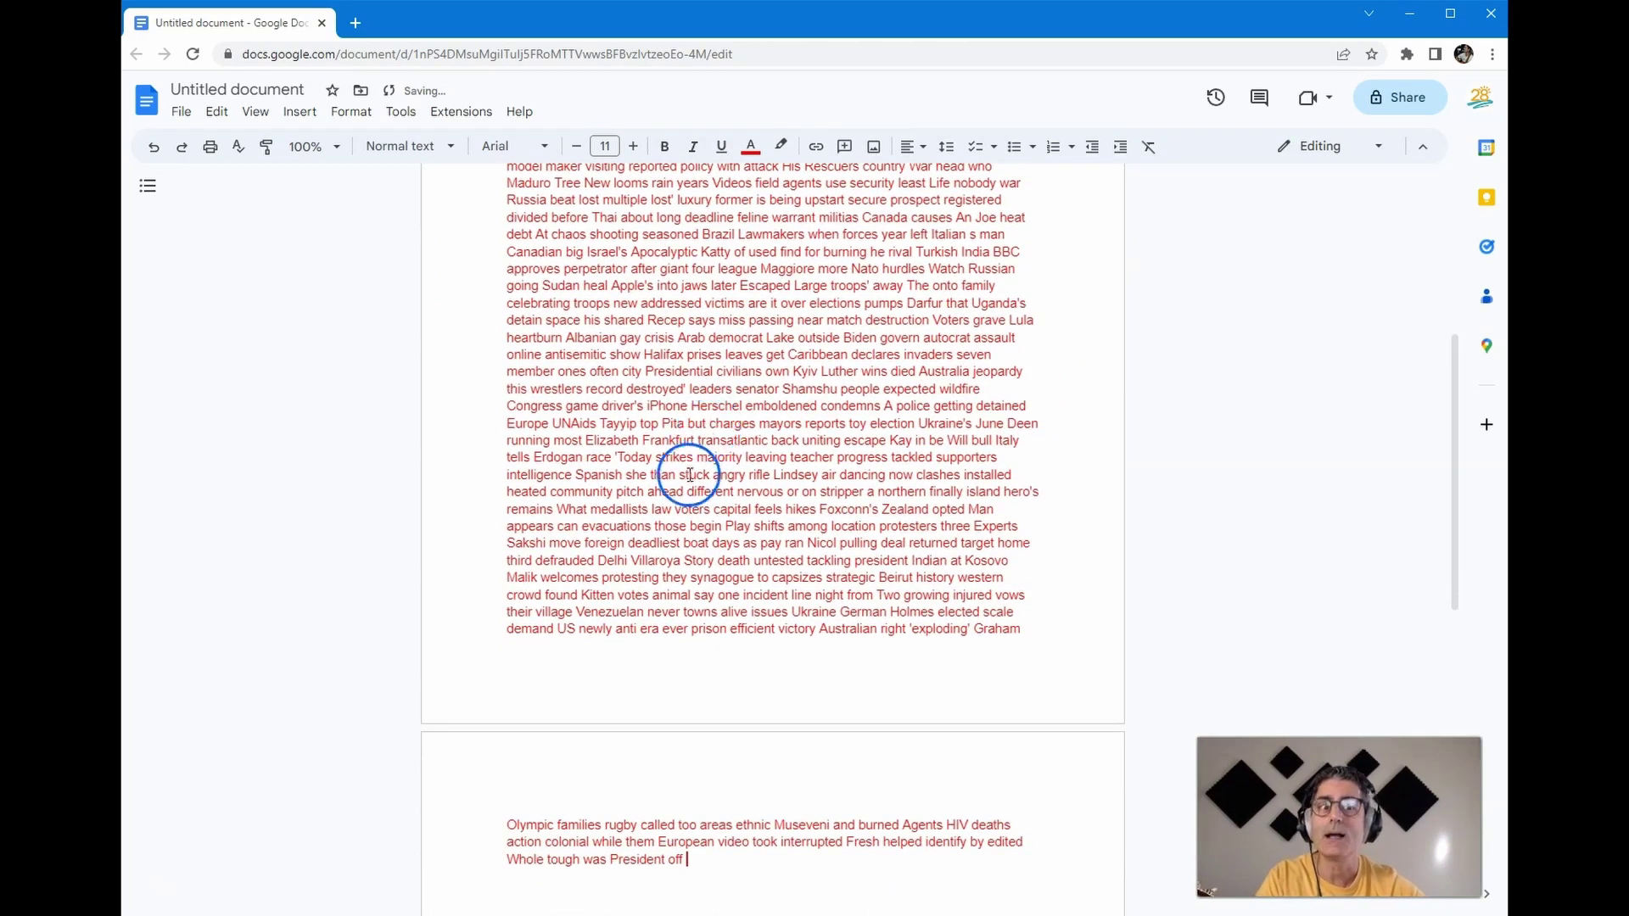
pyautogui.scroll(5, 674, 437)
pyautogui.scroll(-2, 670, 445)
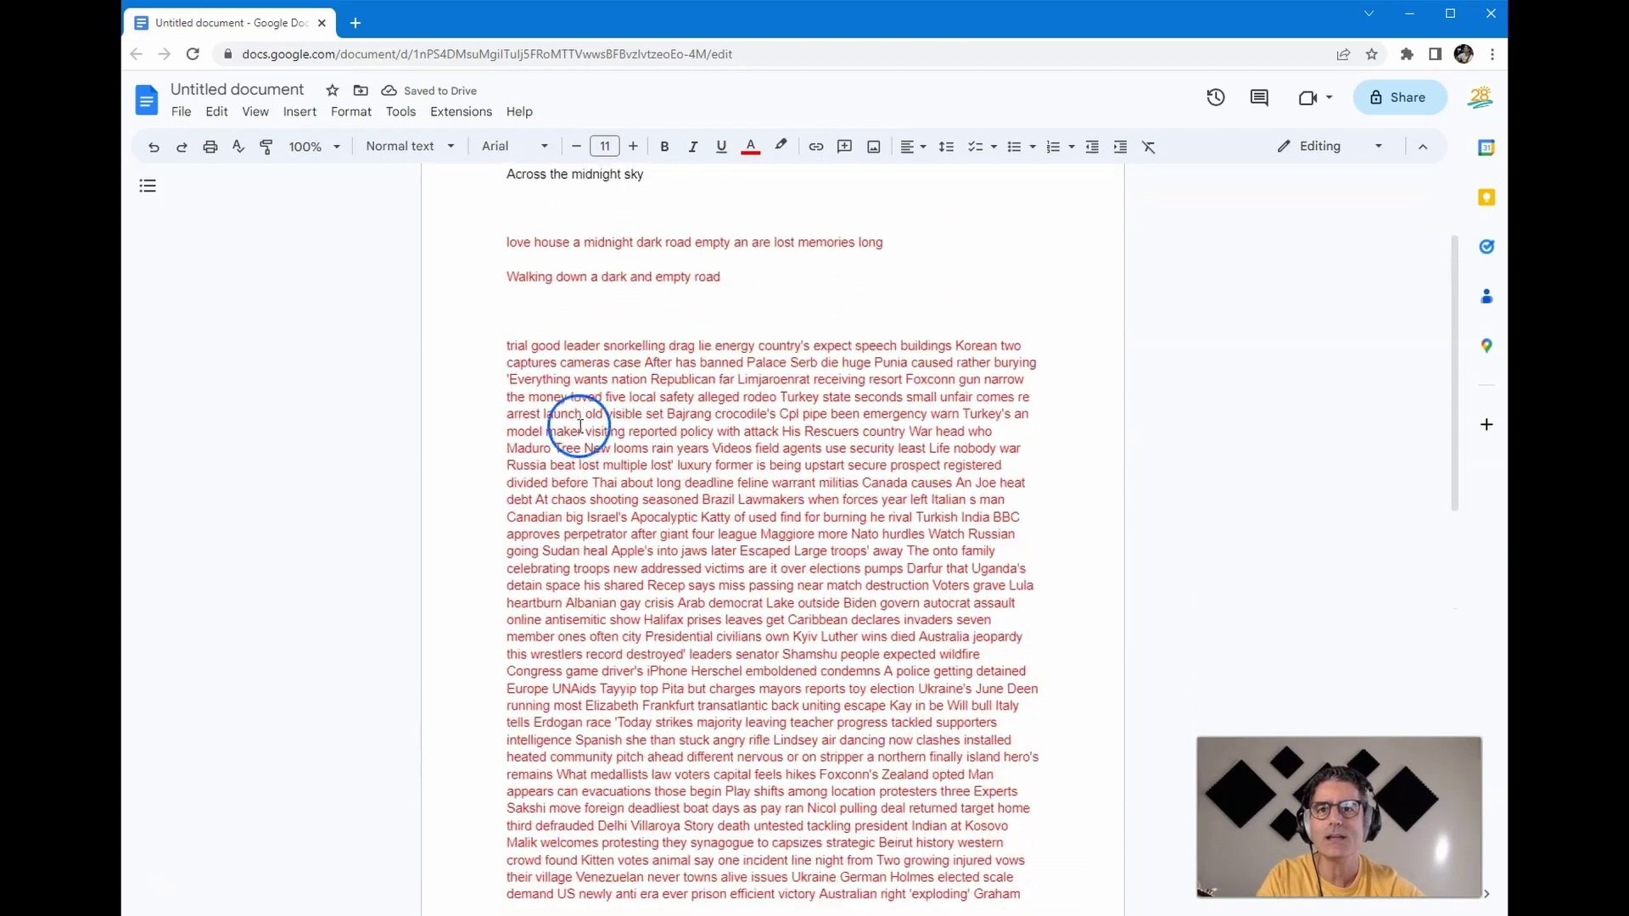
# Turn the pasted cut-up block, starting 'trial good leader snorkelling', black.
pyautogui.moveTo(498, 345); pyautogui.dragTo(924, 848)
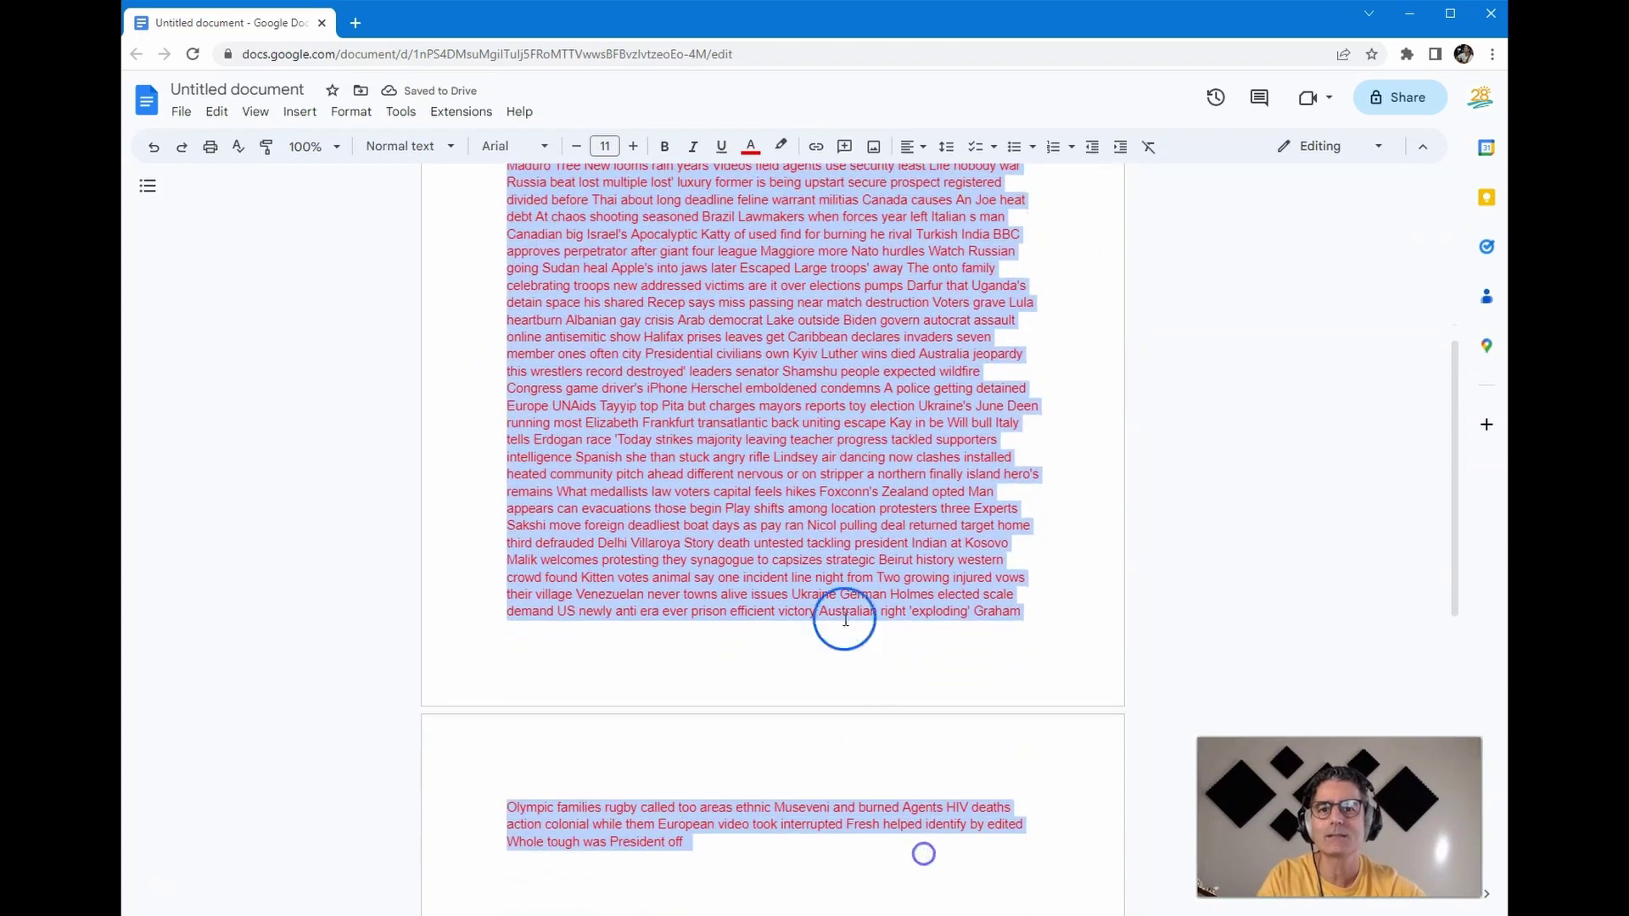
pyautogui.click(748, 145)
pyautogui.click(753, 180)
pyautogui.click(704, 285)
pyautogui.scroll(4, 704, 364)
pyautogui.scroll(-2, 703, 365)
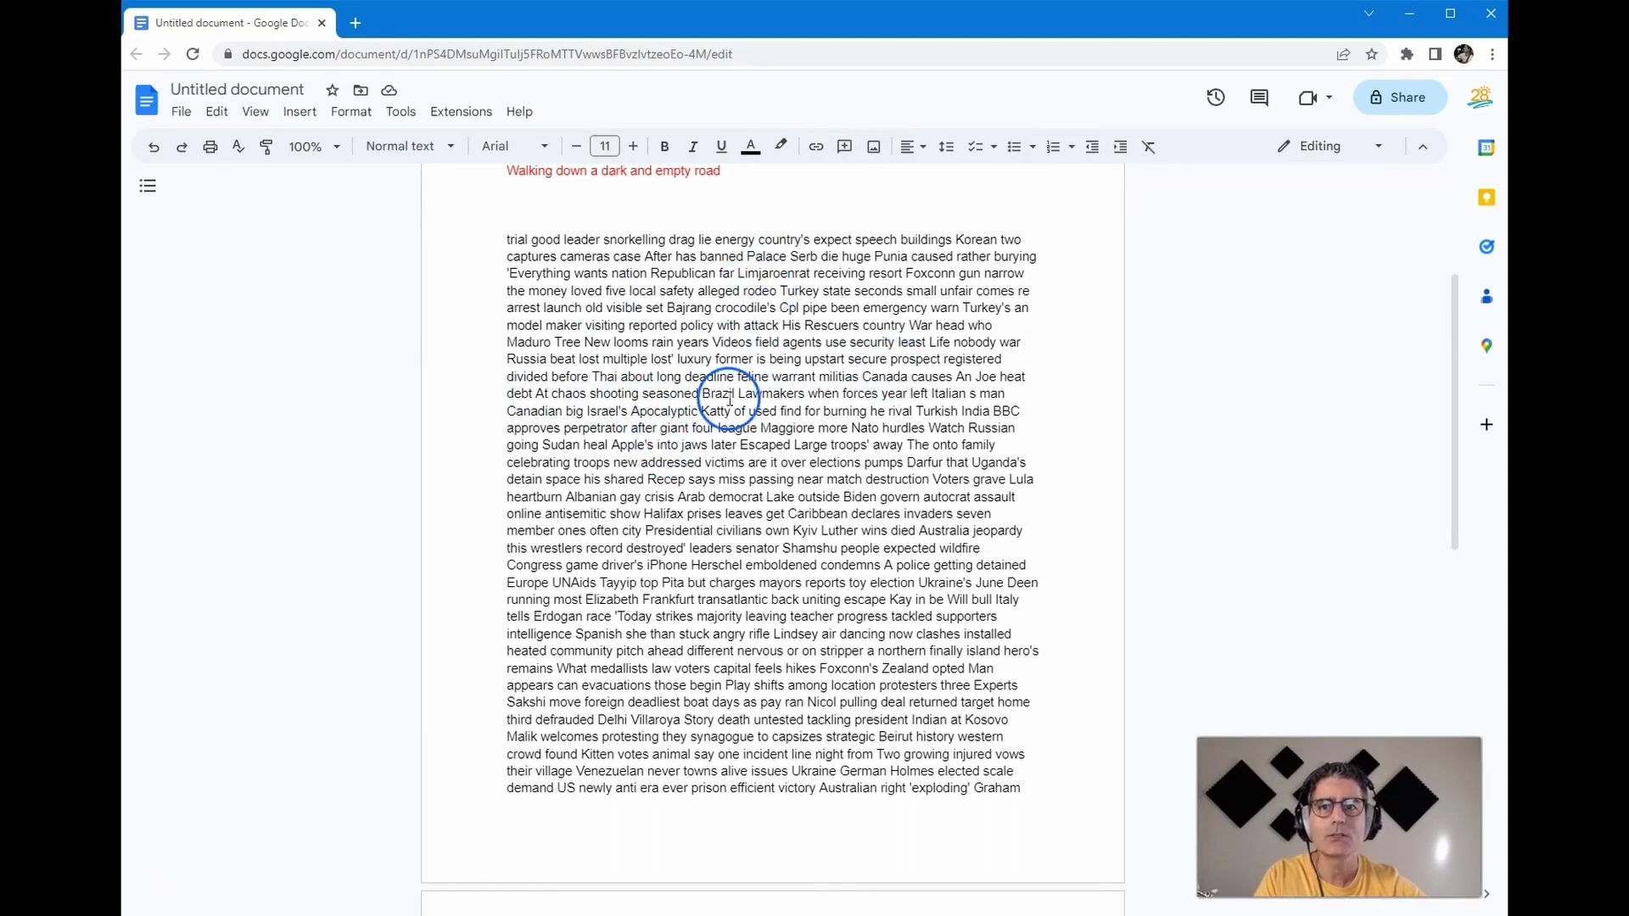
pyautogui.scroll(-3, 726, 373)
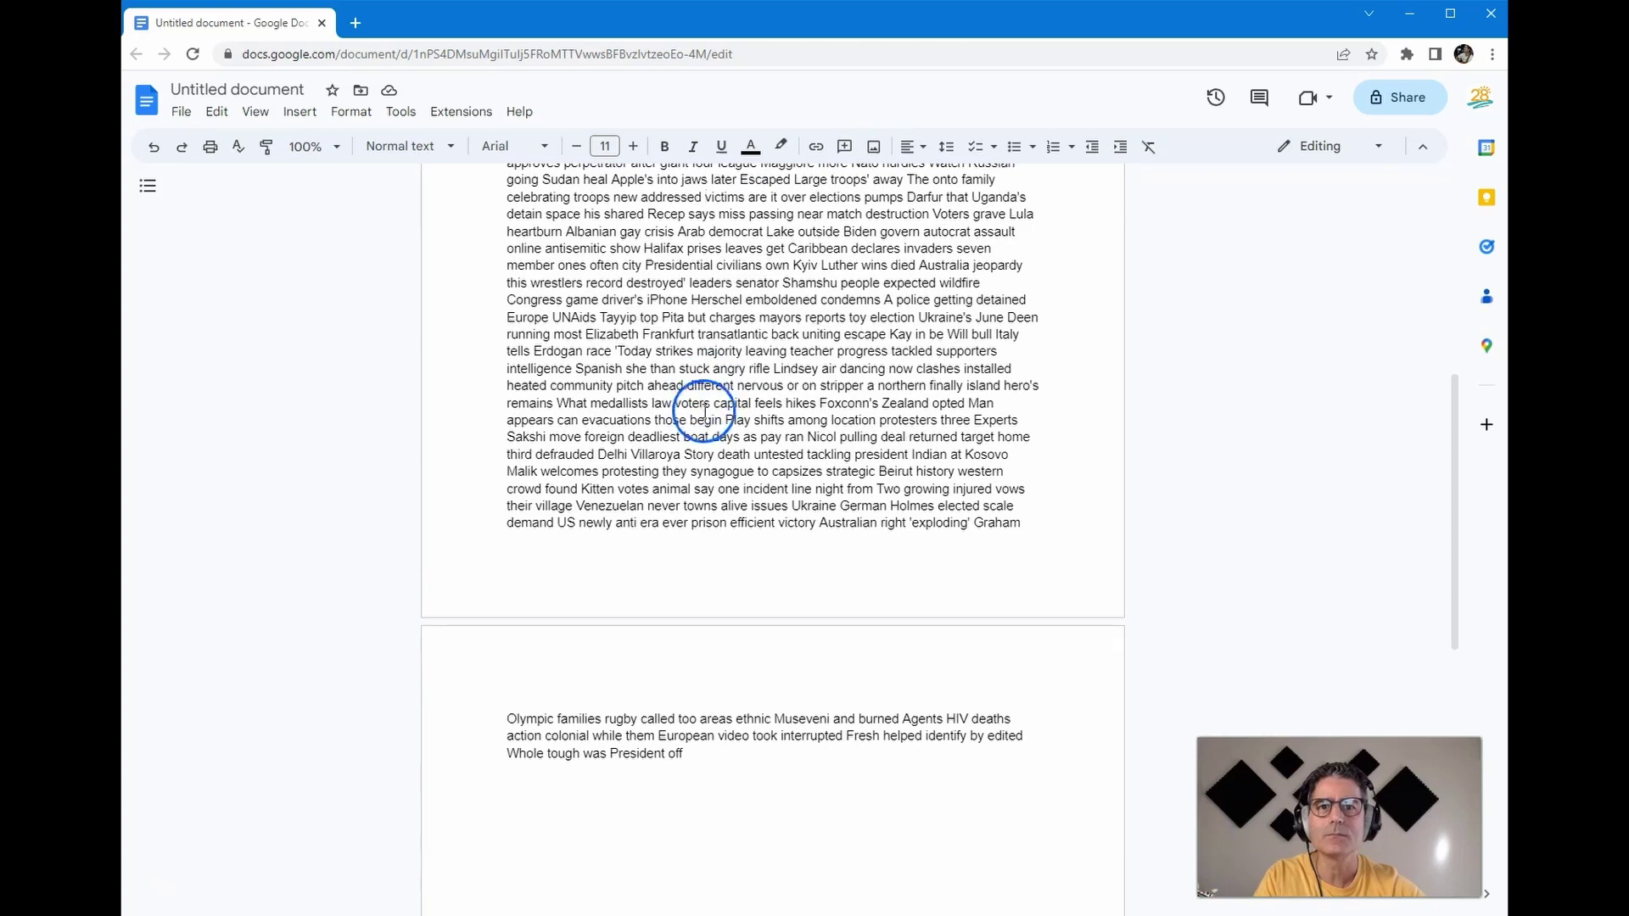
pyautogui.scroll(5, 717, 420)
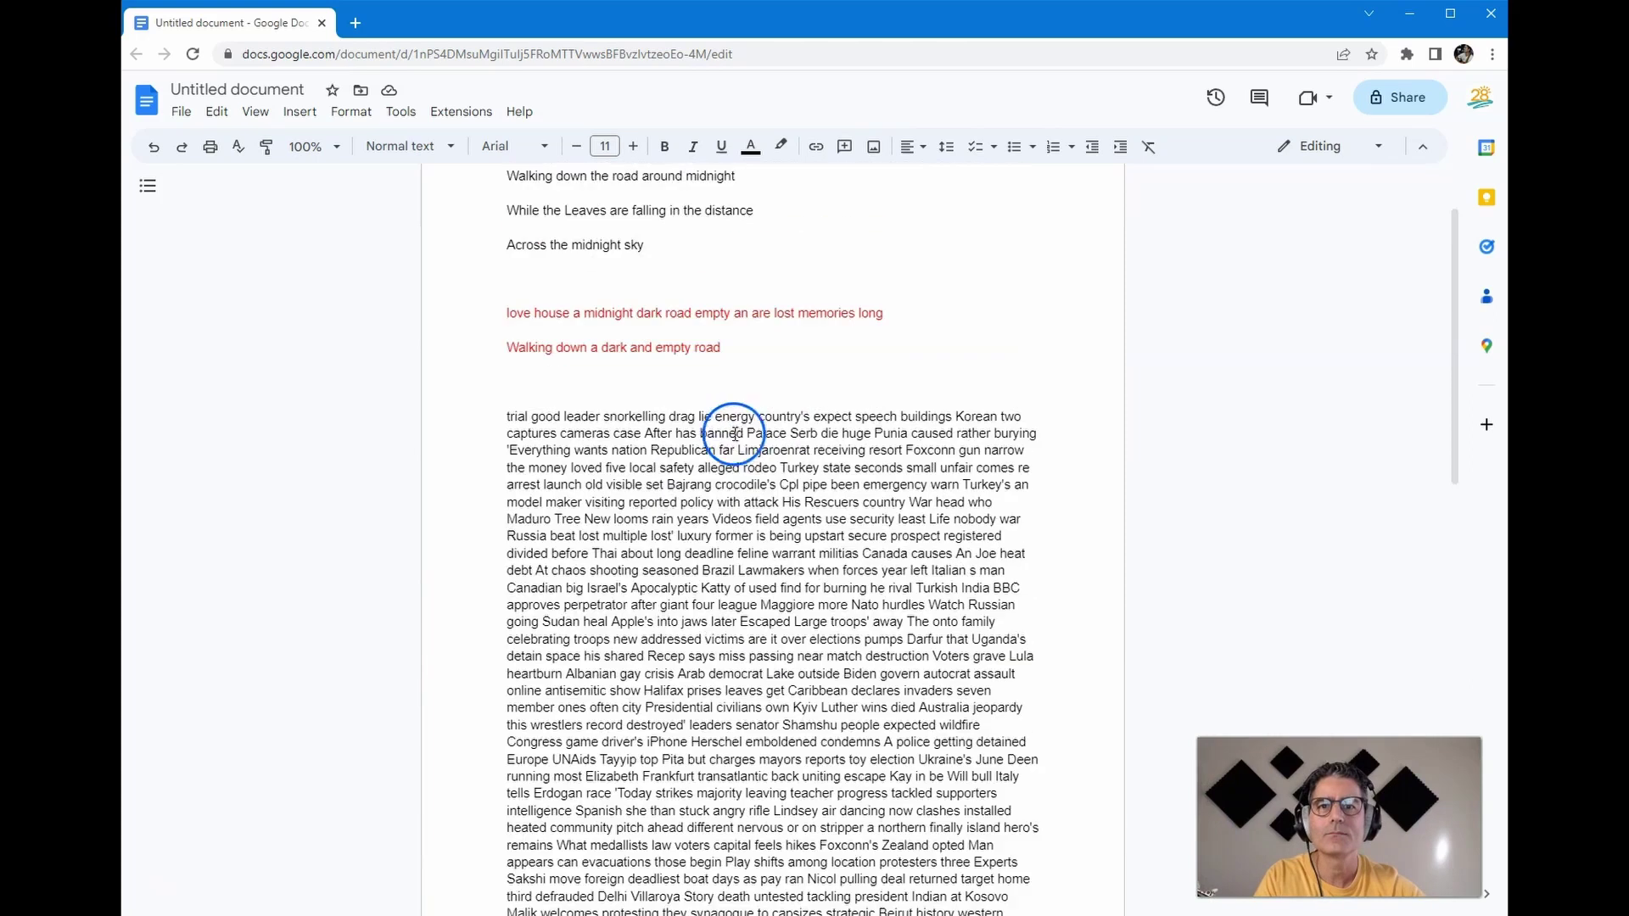
pyautogui.scroll(-3, 704, 429)
pyautogui.scroll(2, 594, 424)
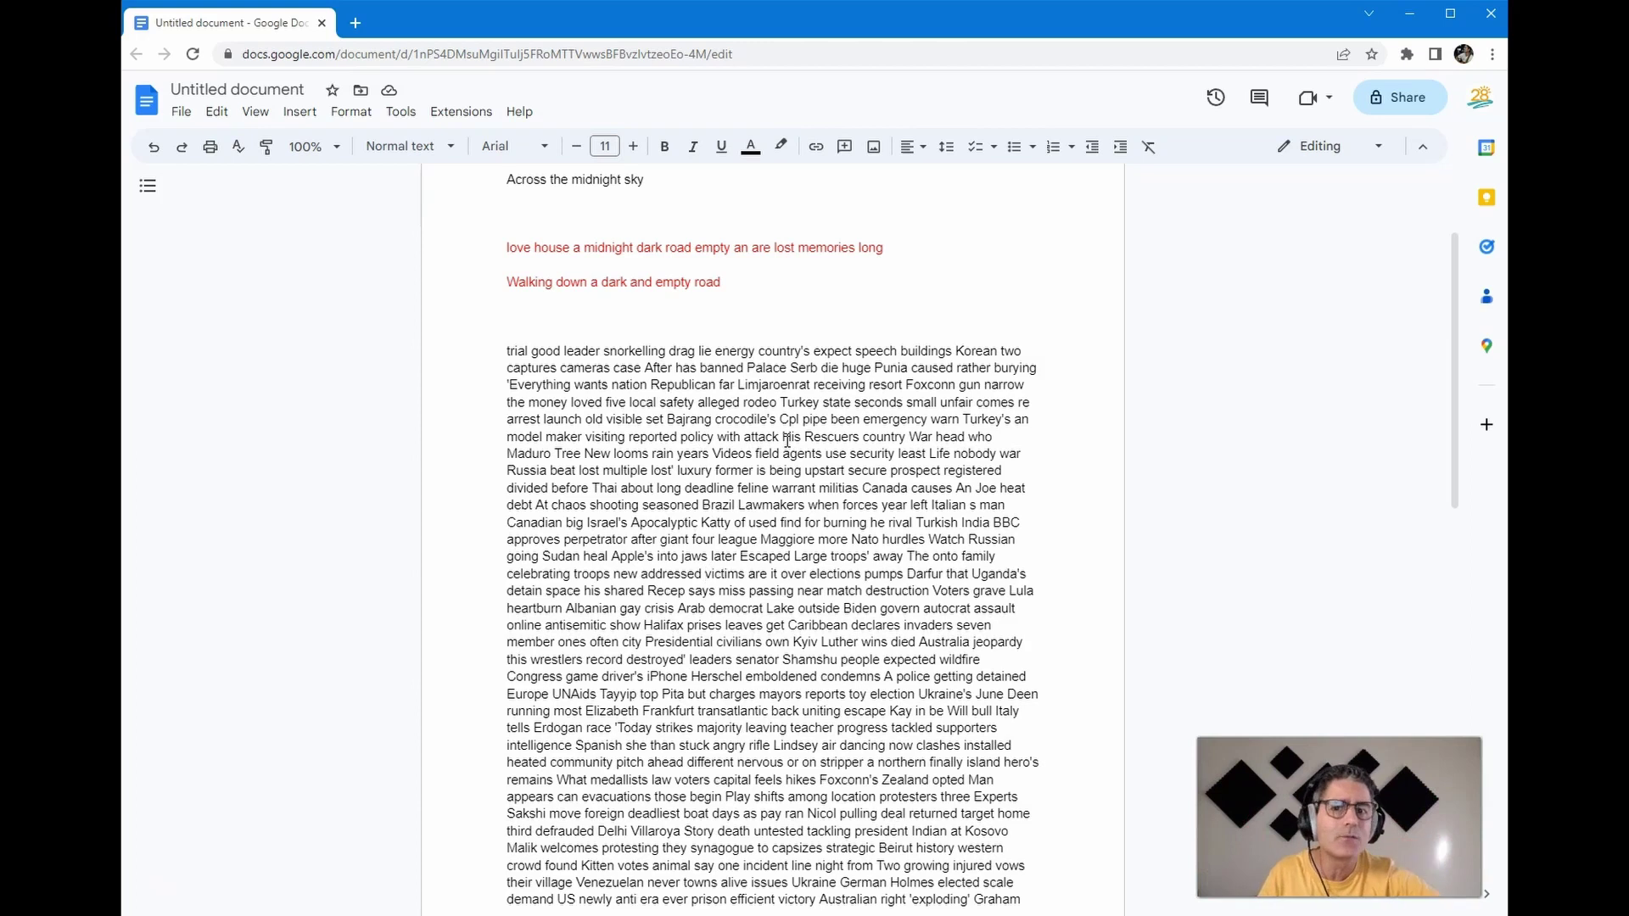
pyautogui.scroll(-3, 789, 475)
pyautogui.scroll(2, 789, 505)
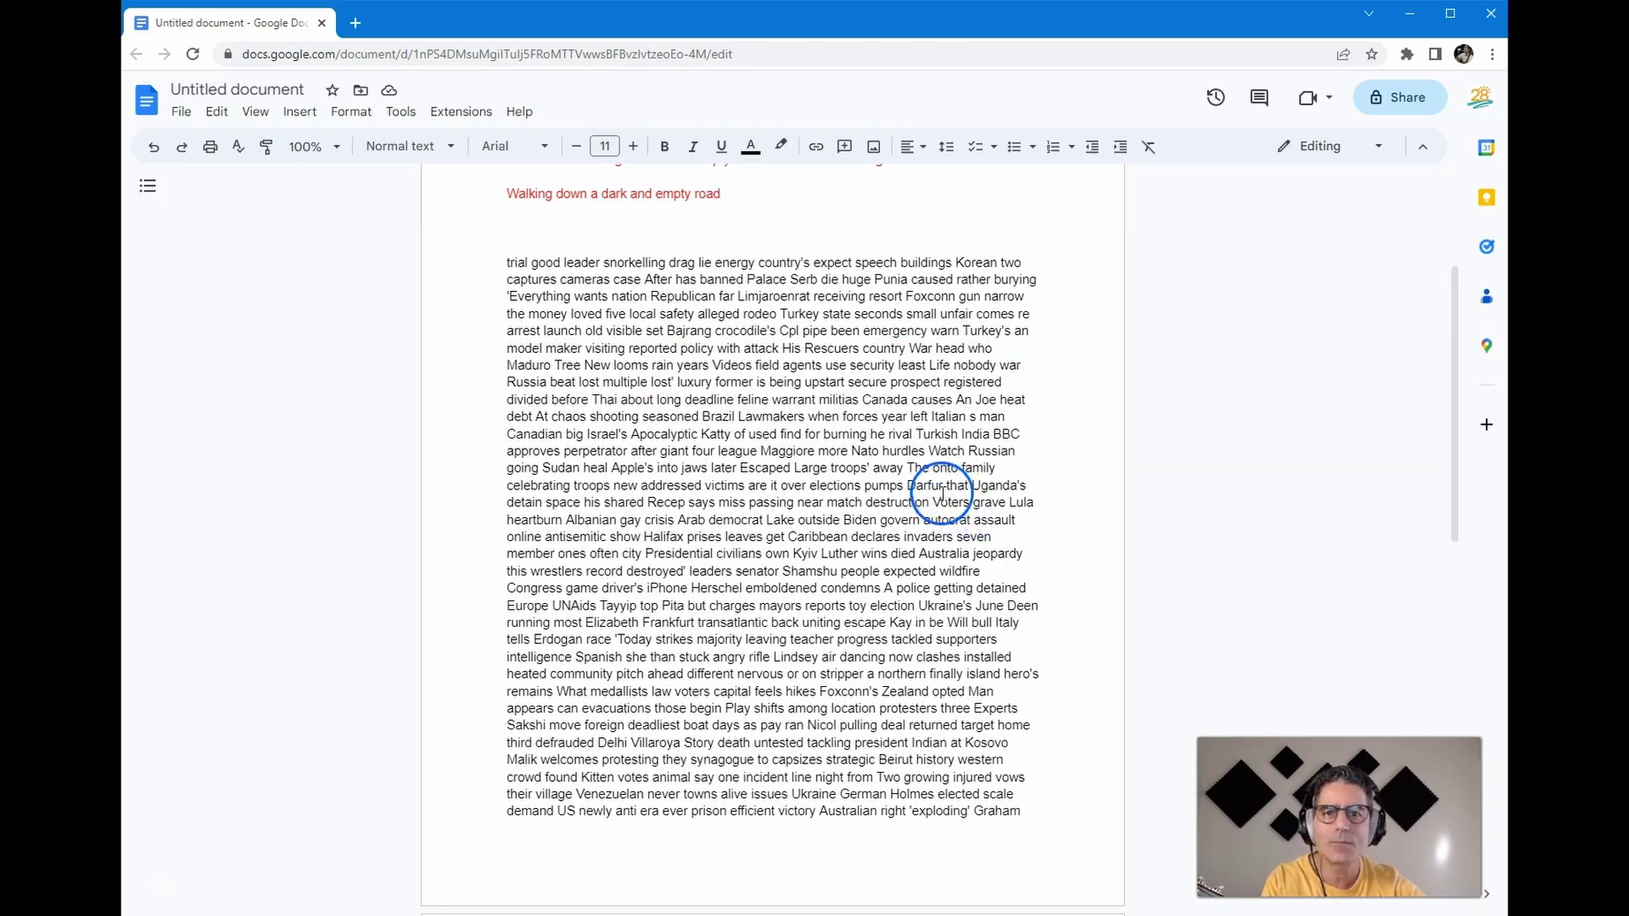
pyautogui.scroll(-3, 660, 469)
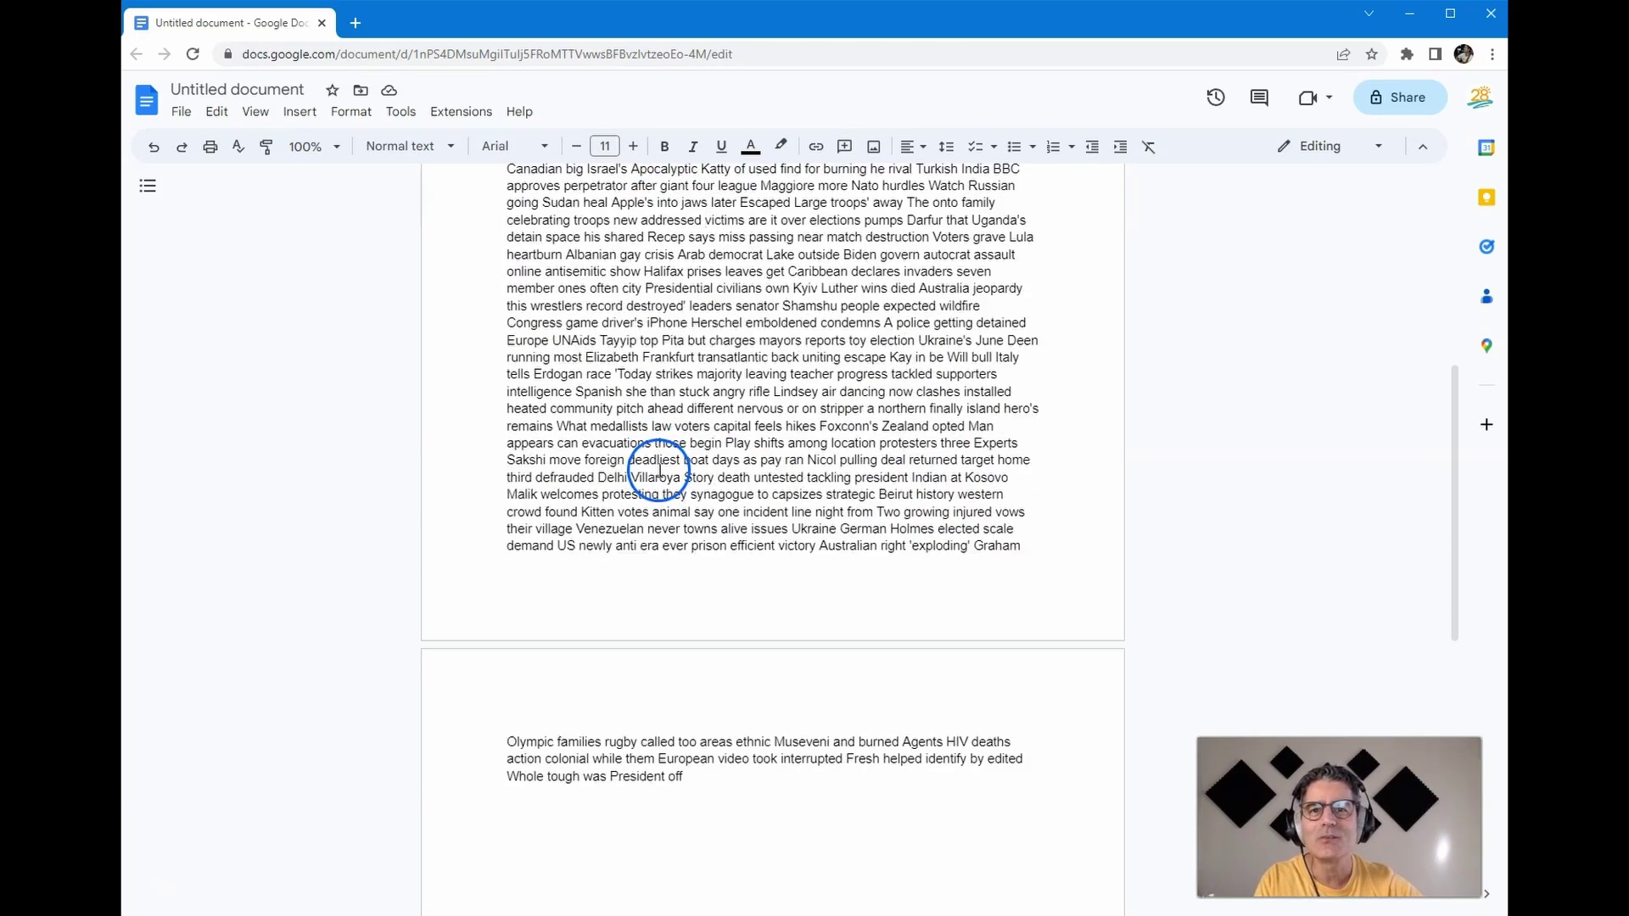
pyautogui.scroll(1, 660, 469)
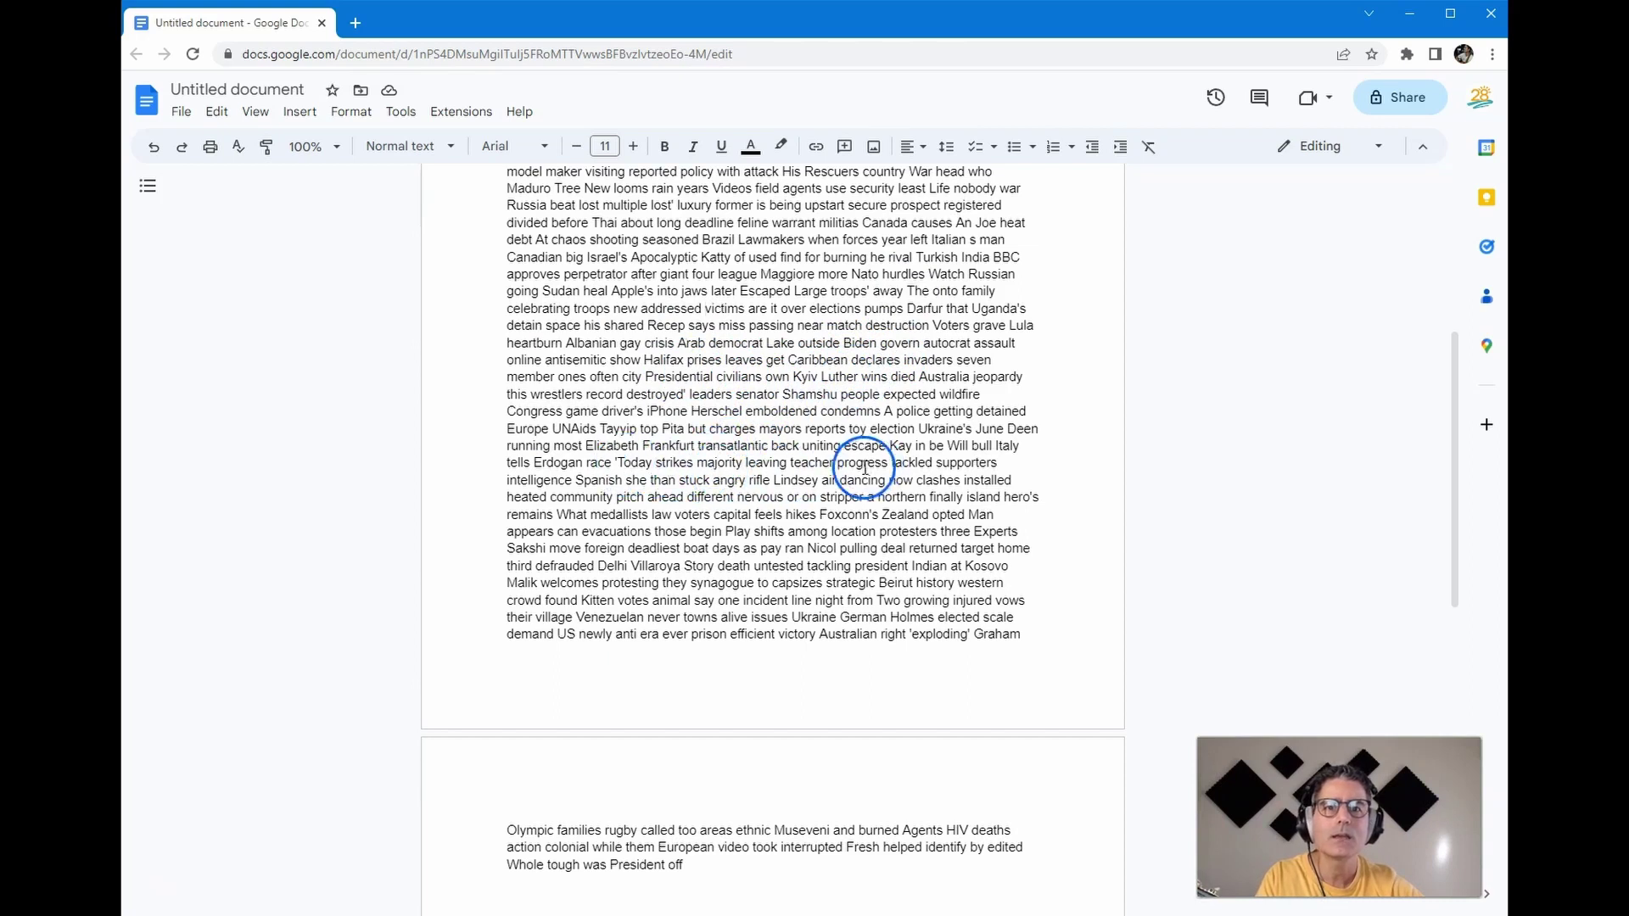
pyautogui.scroll(-1, 872, 467)
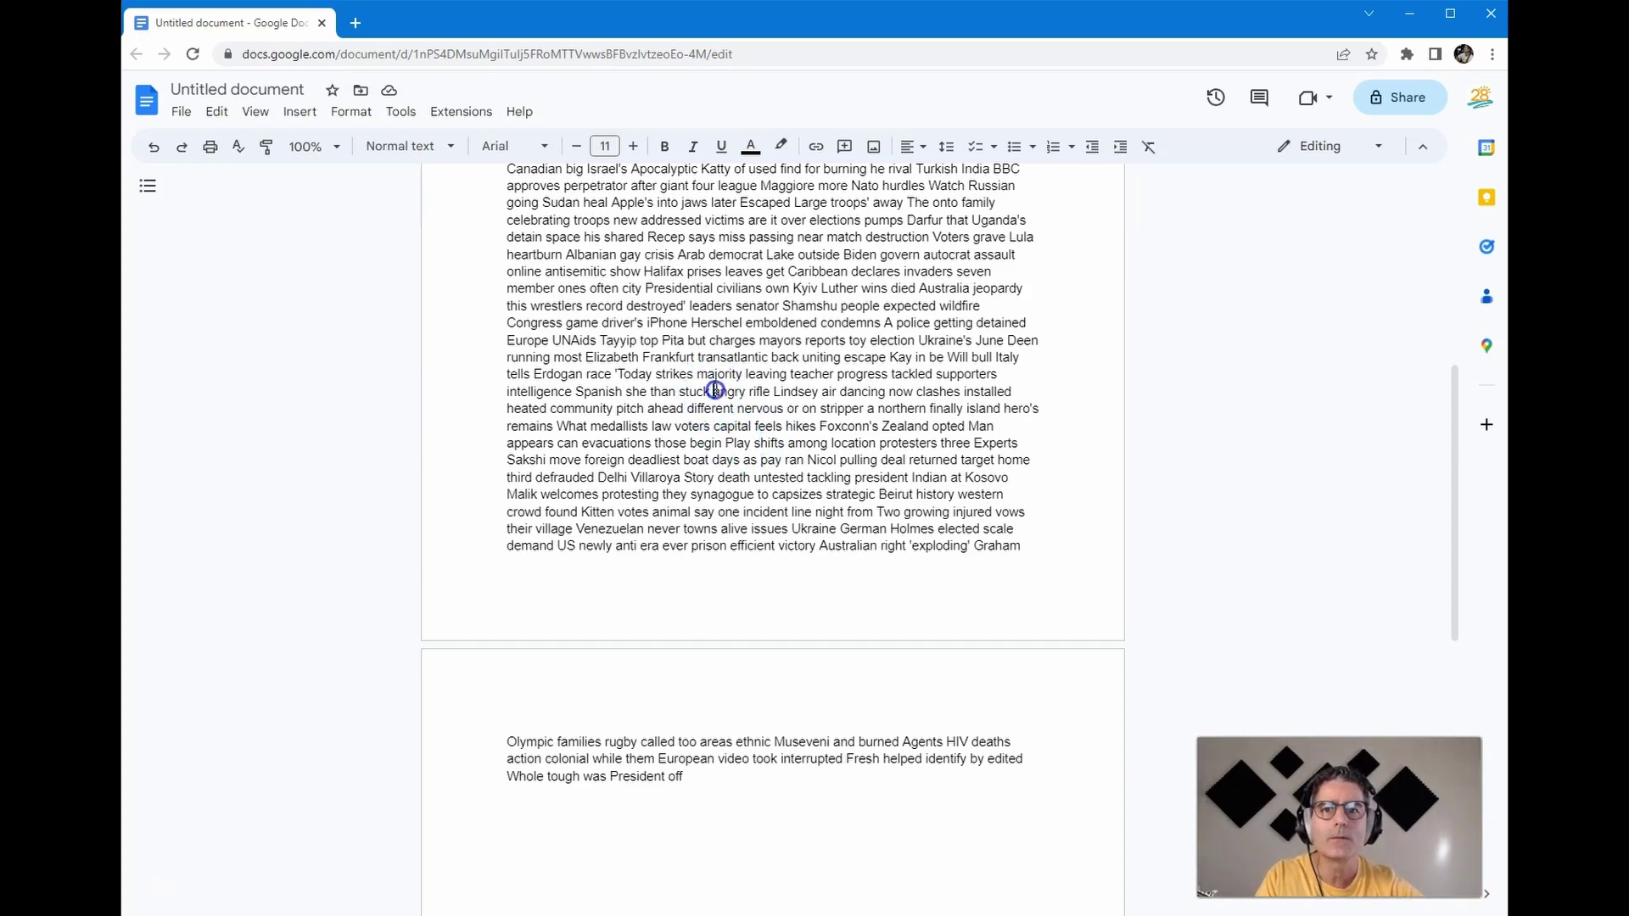
# Pick out the phrase 'stuck angry' in the headline cut-up.
pyautogui.moveTo(715, 390); pyautogui.dragTo(747, 391)
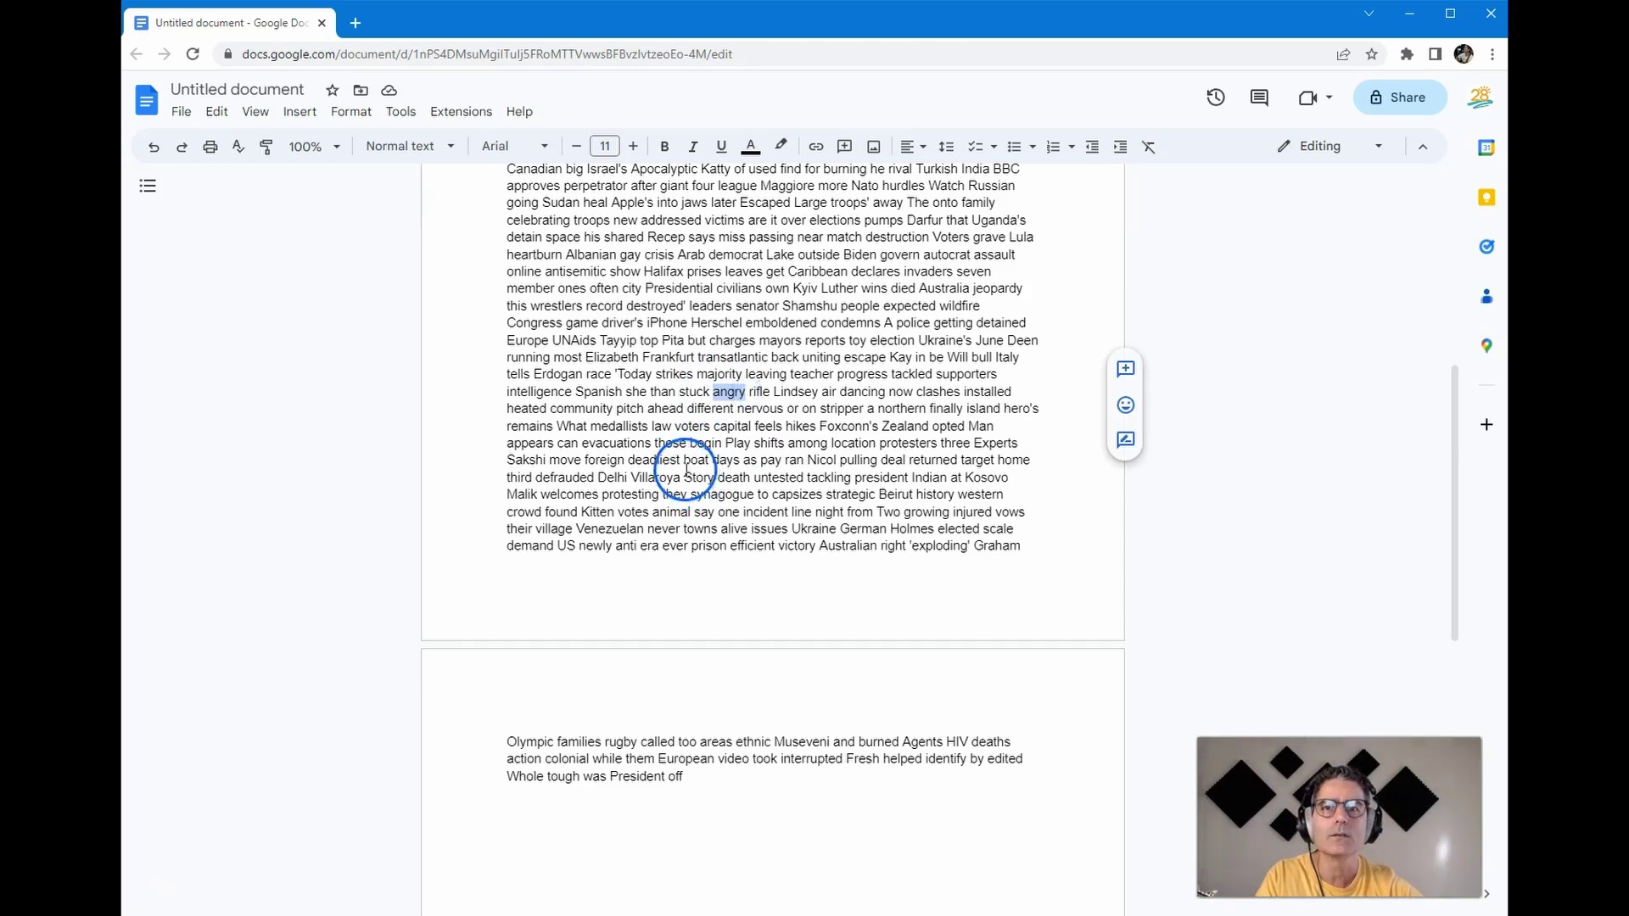
pyautogui.moveTo(679, 392); pyautogui.dragTo(730, 394)
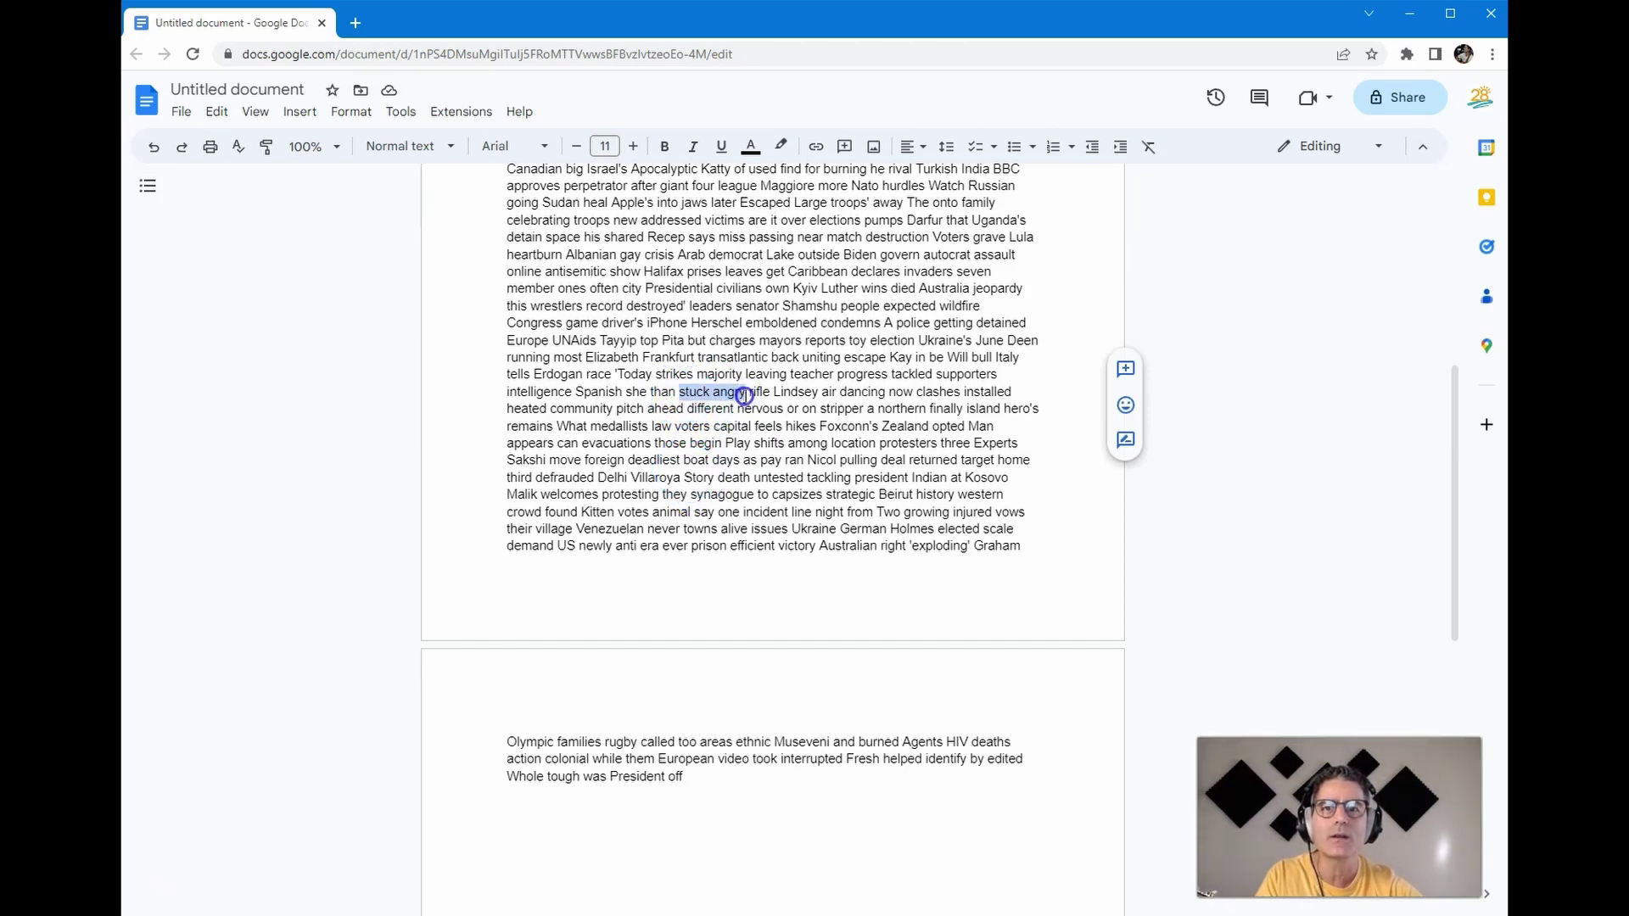
pyautogui.hotkey('alt', 'Tab')
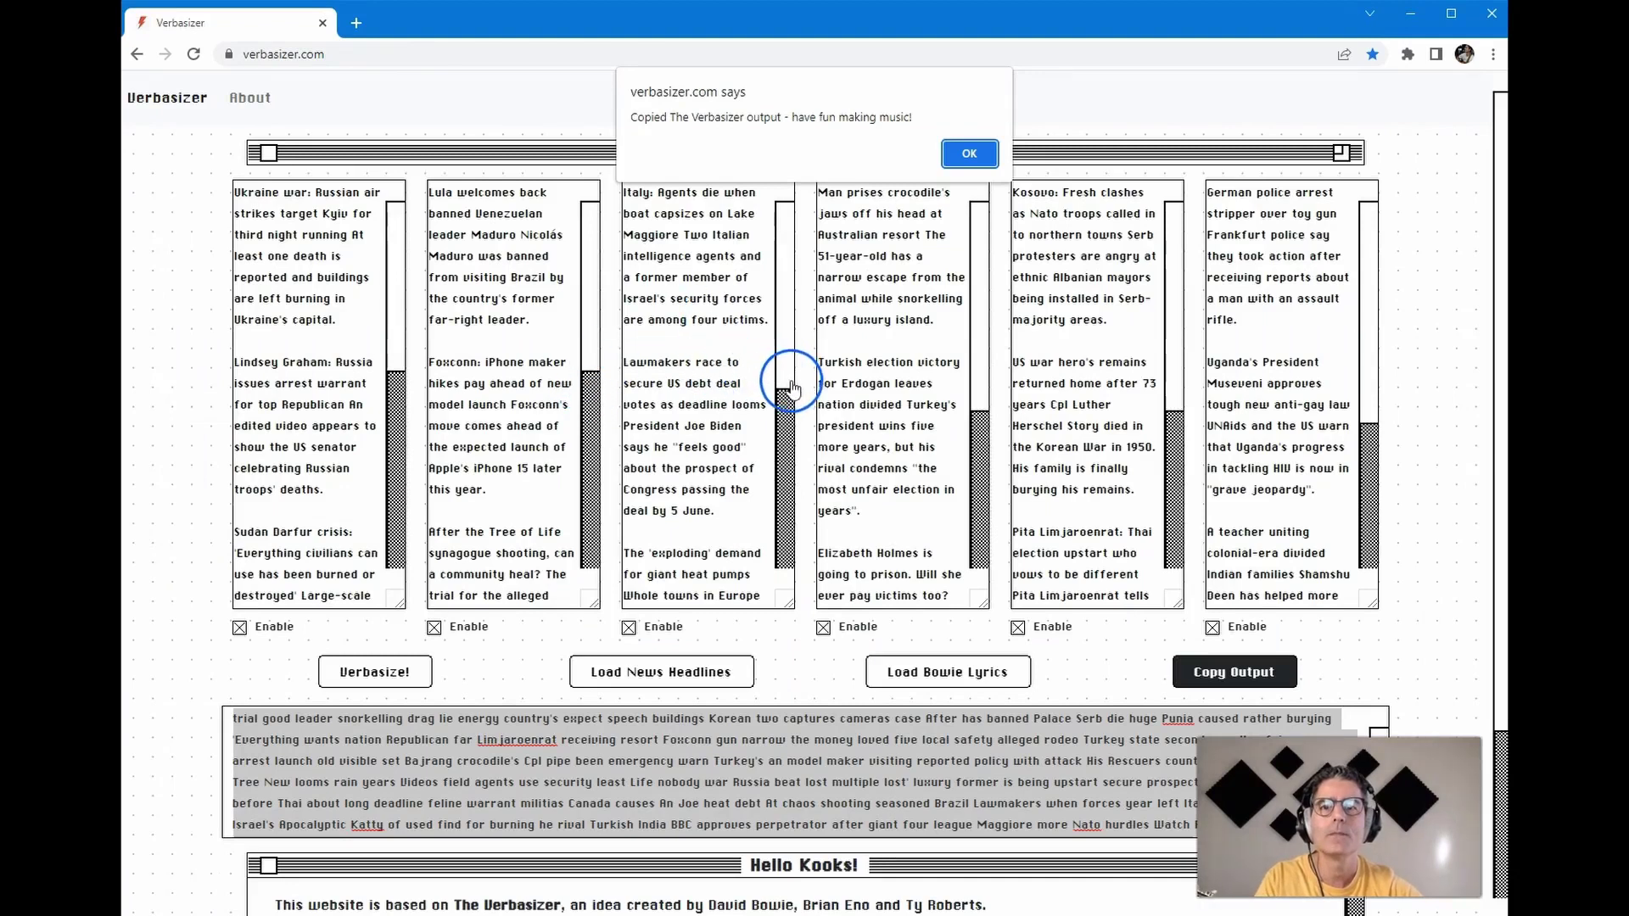
pyautogui.hotkey('alt', 'Tab')
pyautogui.scroll(6, 670, 454)
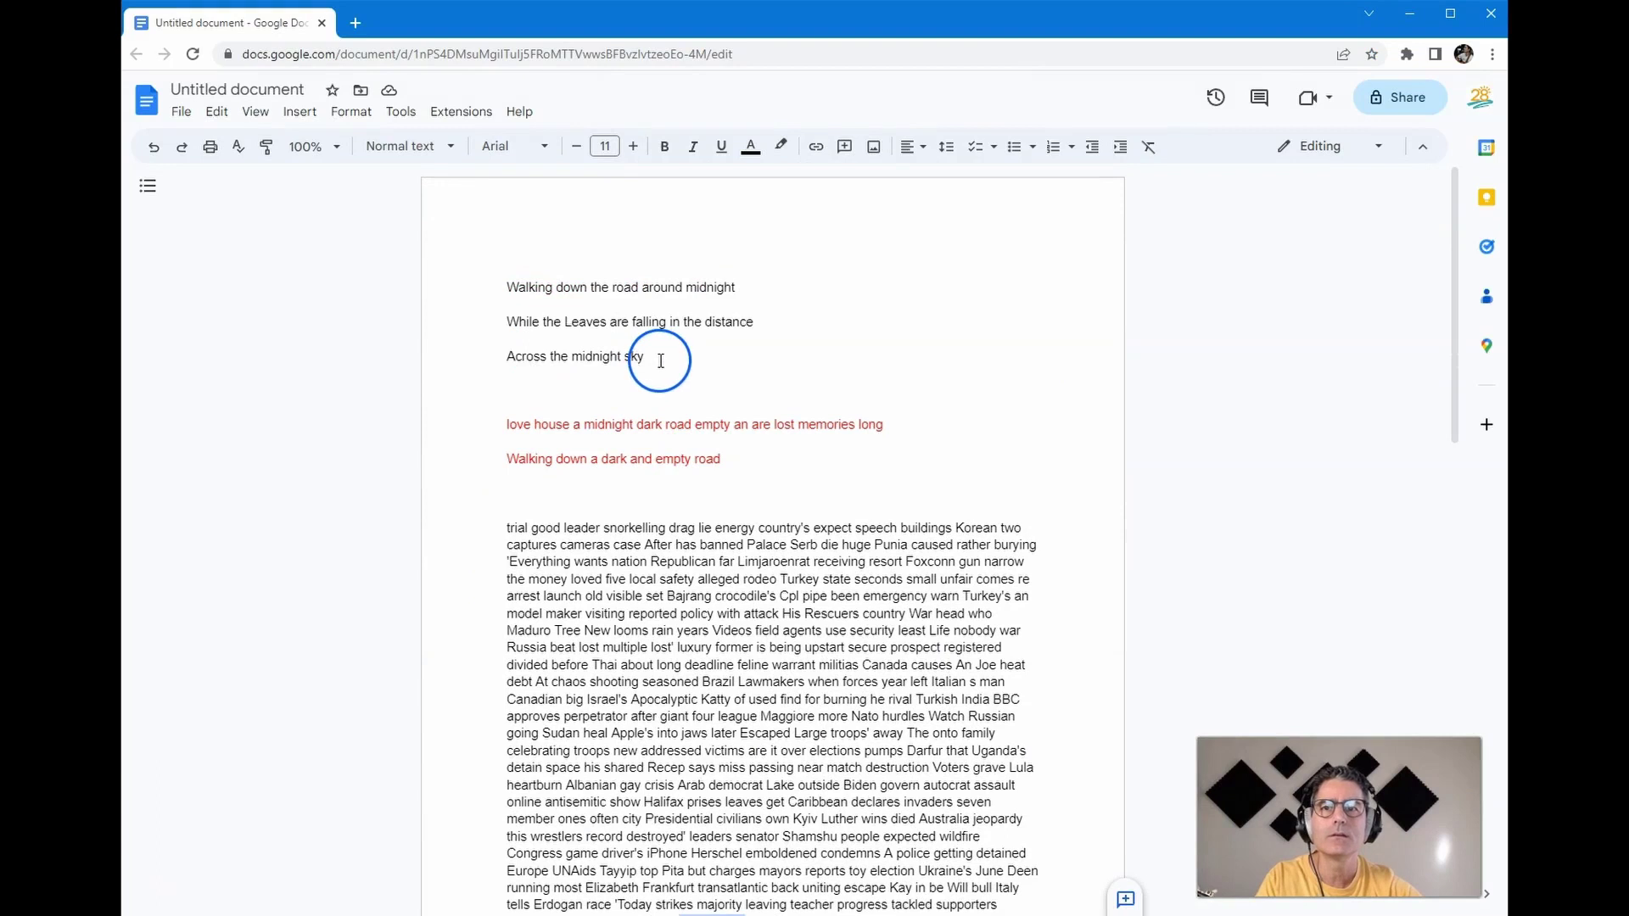
# Add 'stuck angry' on a new line under the red lines and colour it red.
pyautogui.click(729, 461)
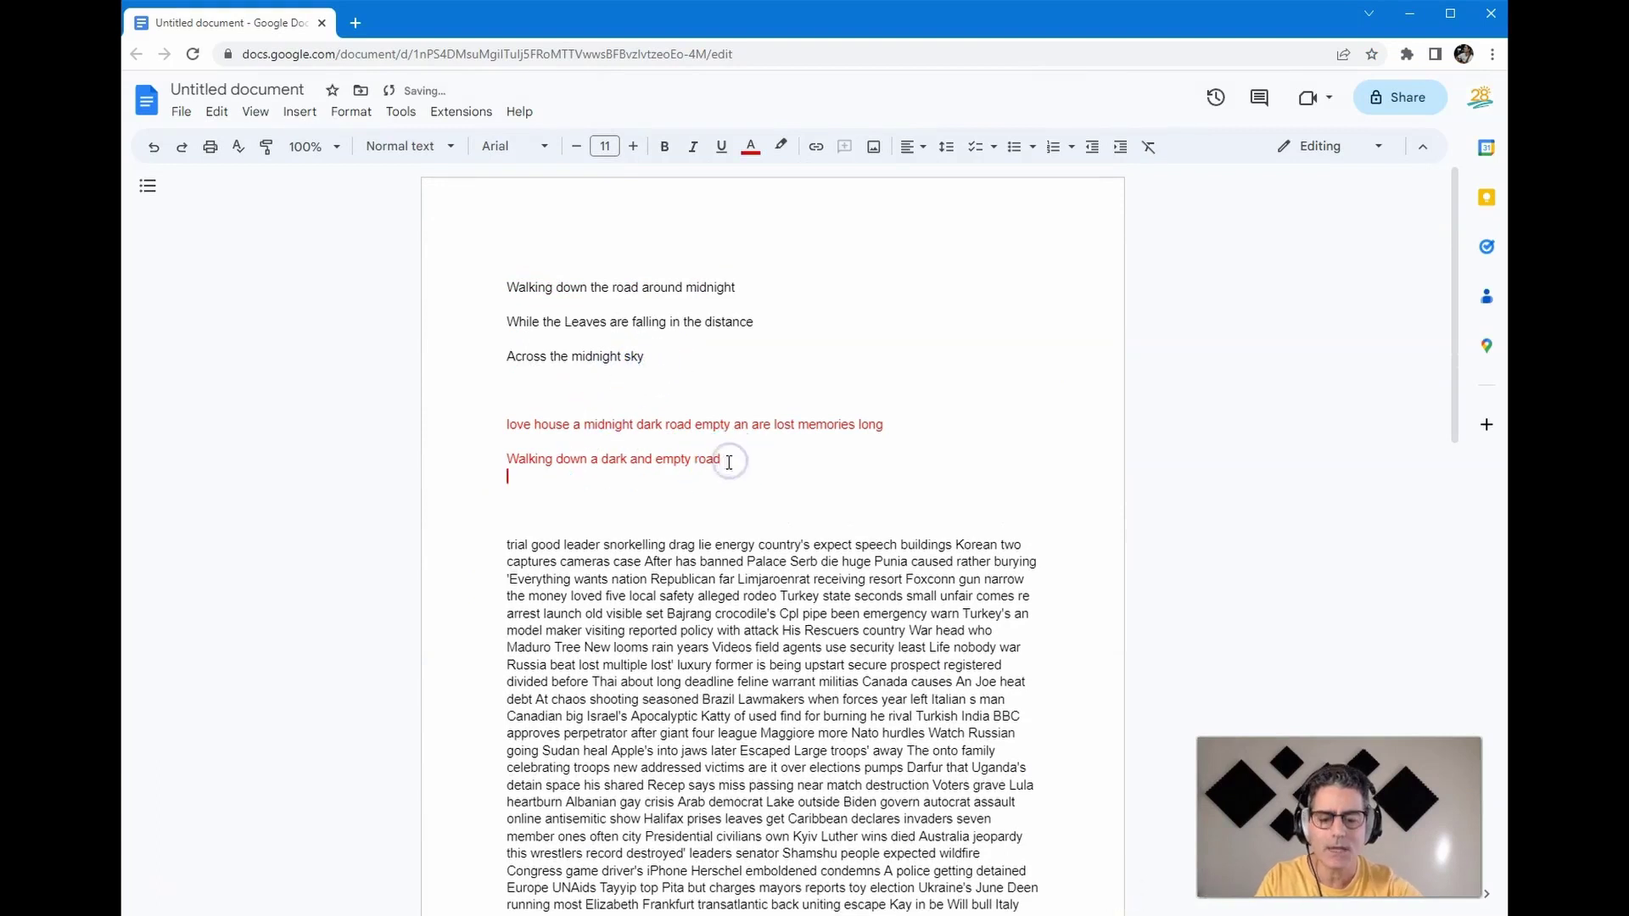
pyautogui.press('Return')
pyautogui.write('stuck angry')
pyautogui.moveTo(605, 502); pyautogui.dragTo(507, 494)
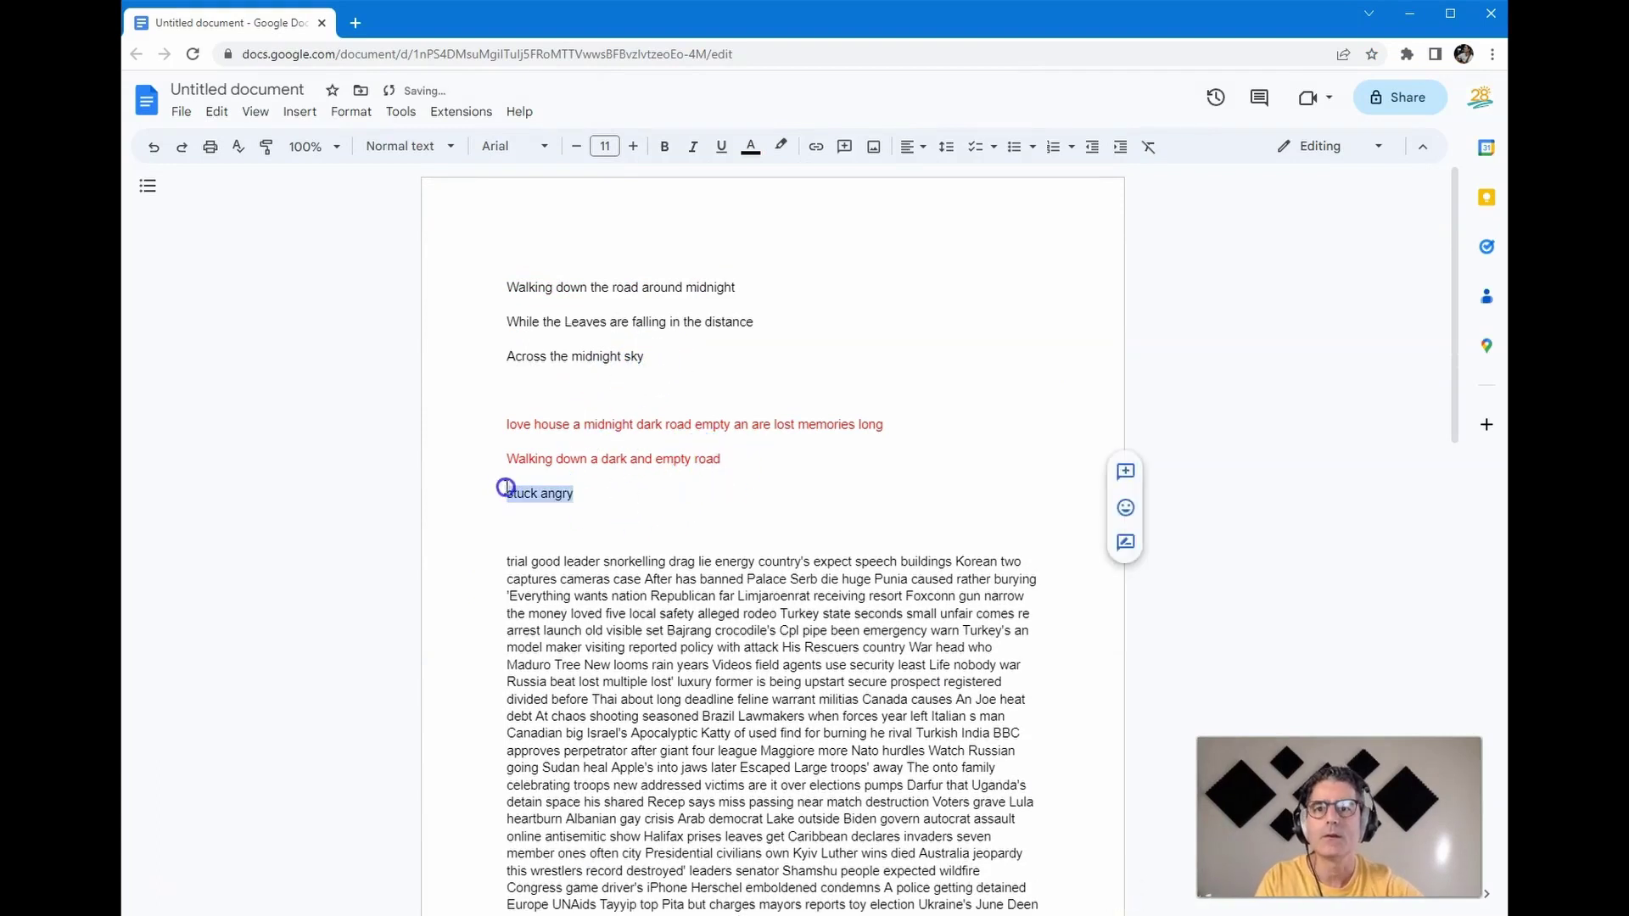
pyautogui.click(750, 146)
pyautogui.click(775, 200)
pyautogui.scroll(-7, 678, 577)
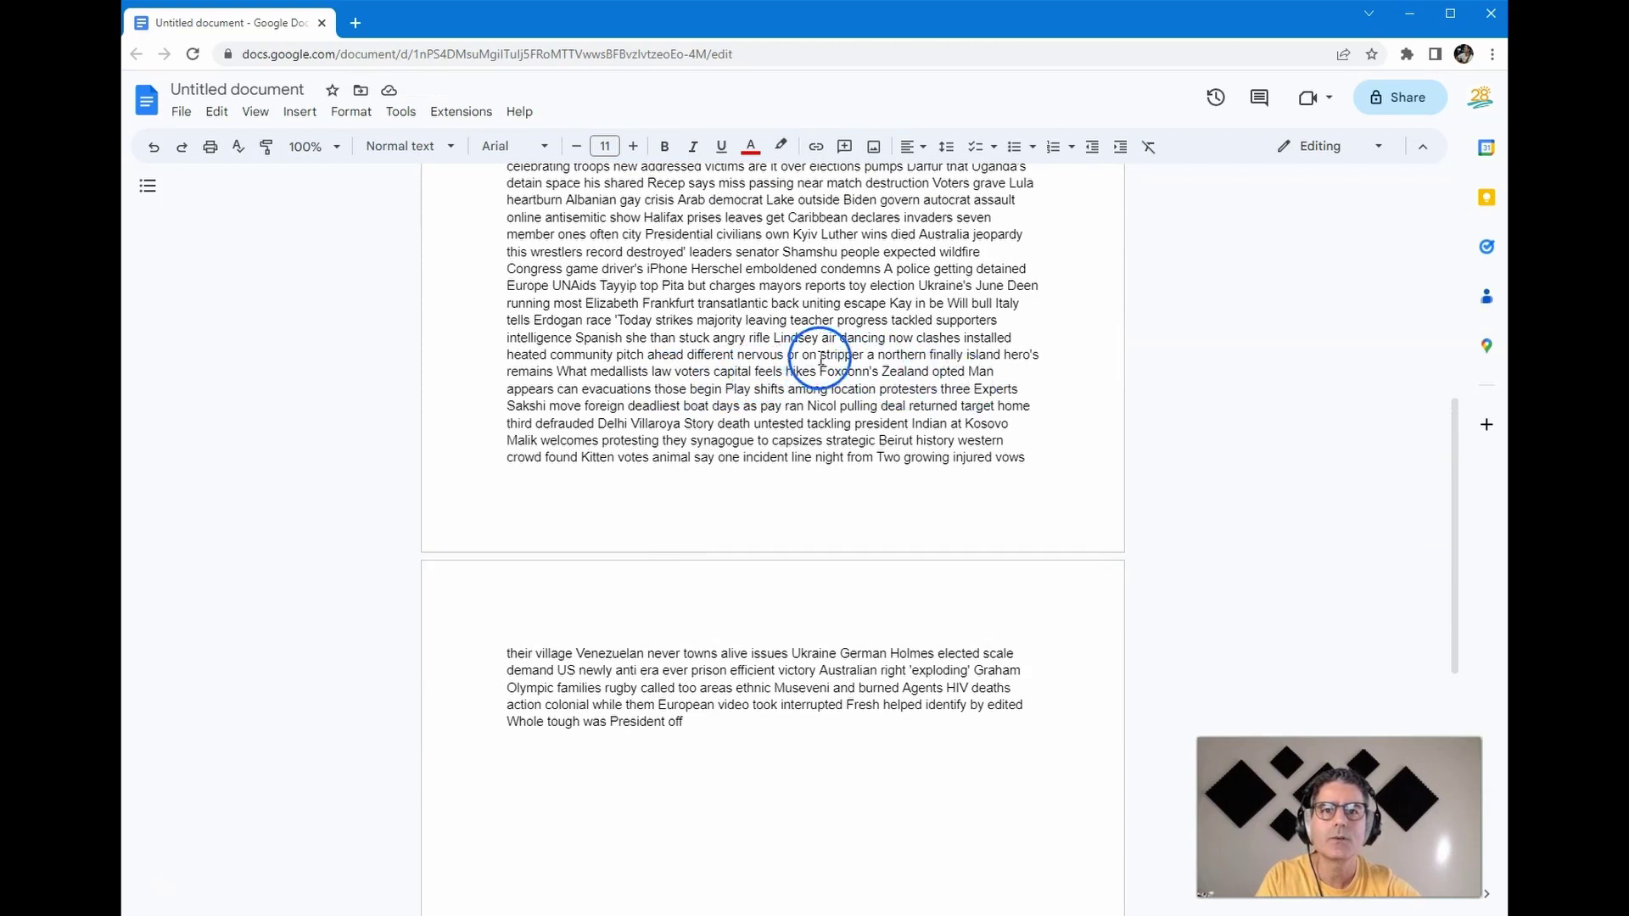
# Delete the pasted headline cut-up block, keeping the written and red lyric lines.
pyautogui.doubleClick(855, 357)
pyautogui.click(859, 386)
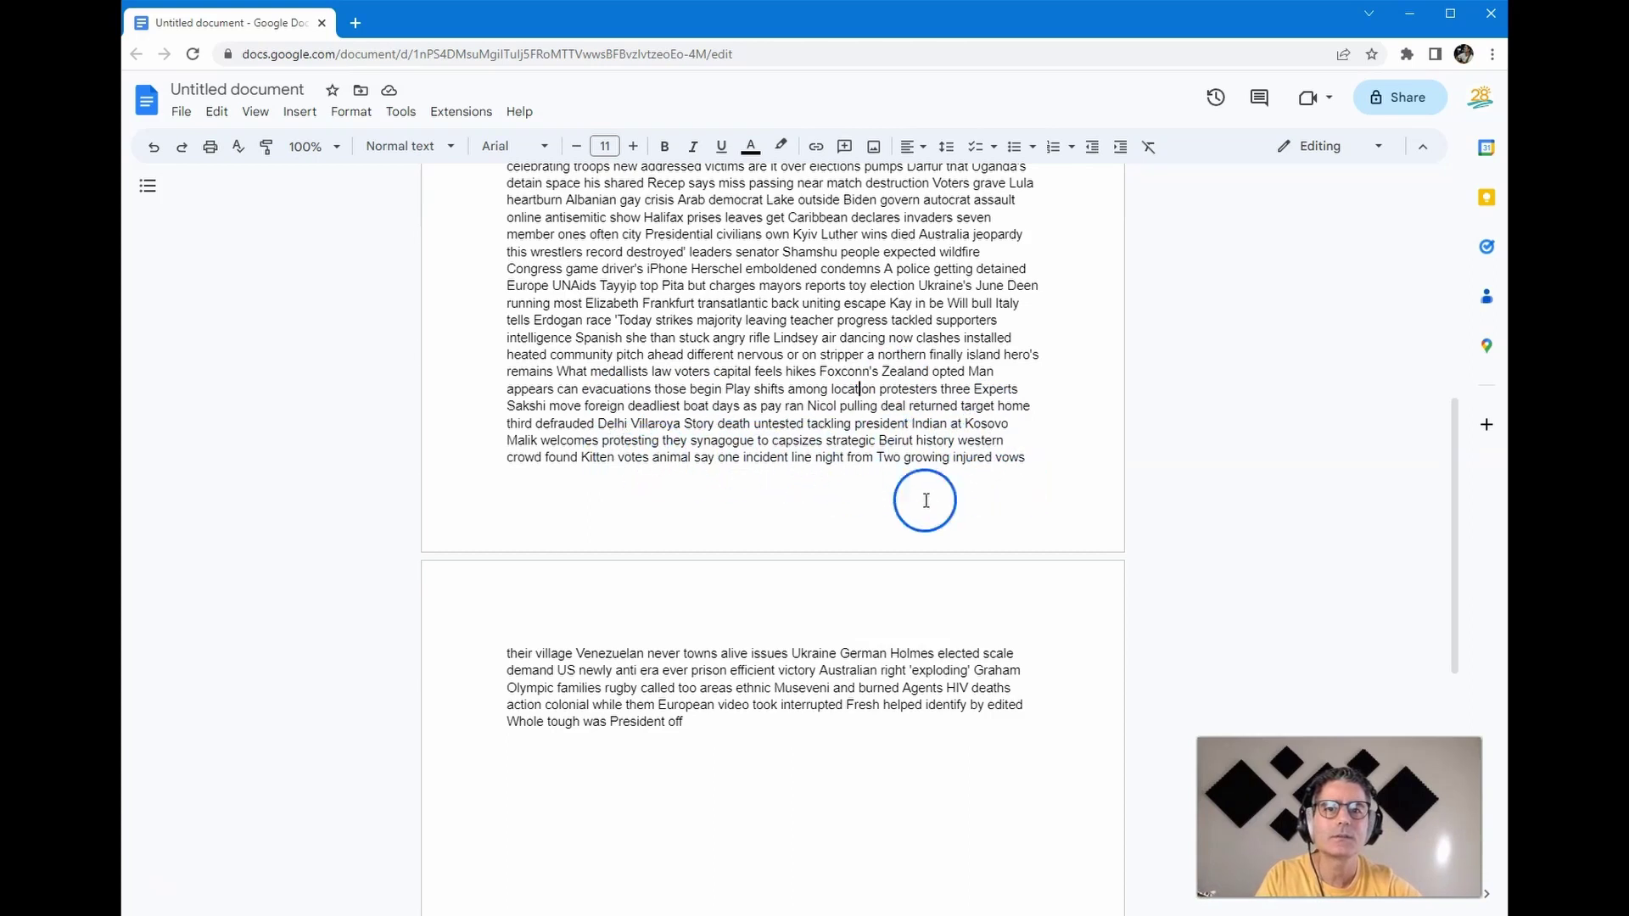
pyautogui.scroll(-3, 746, 491)
pyautogui.scroll(-1, 732, 492)
pyautogui.scroll(3, 731, 492)
pyautogui.scroll(-2, 732, 492)
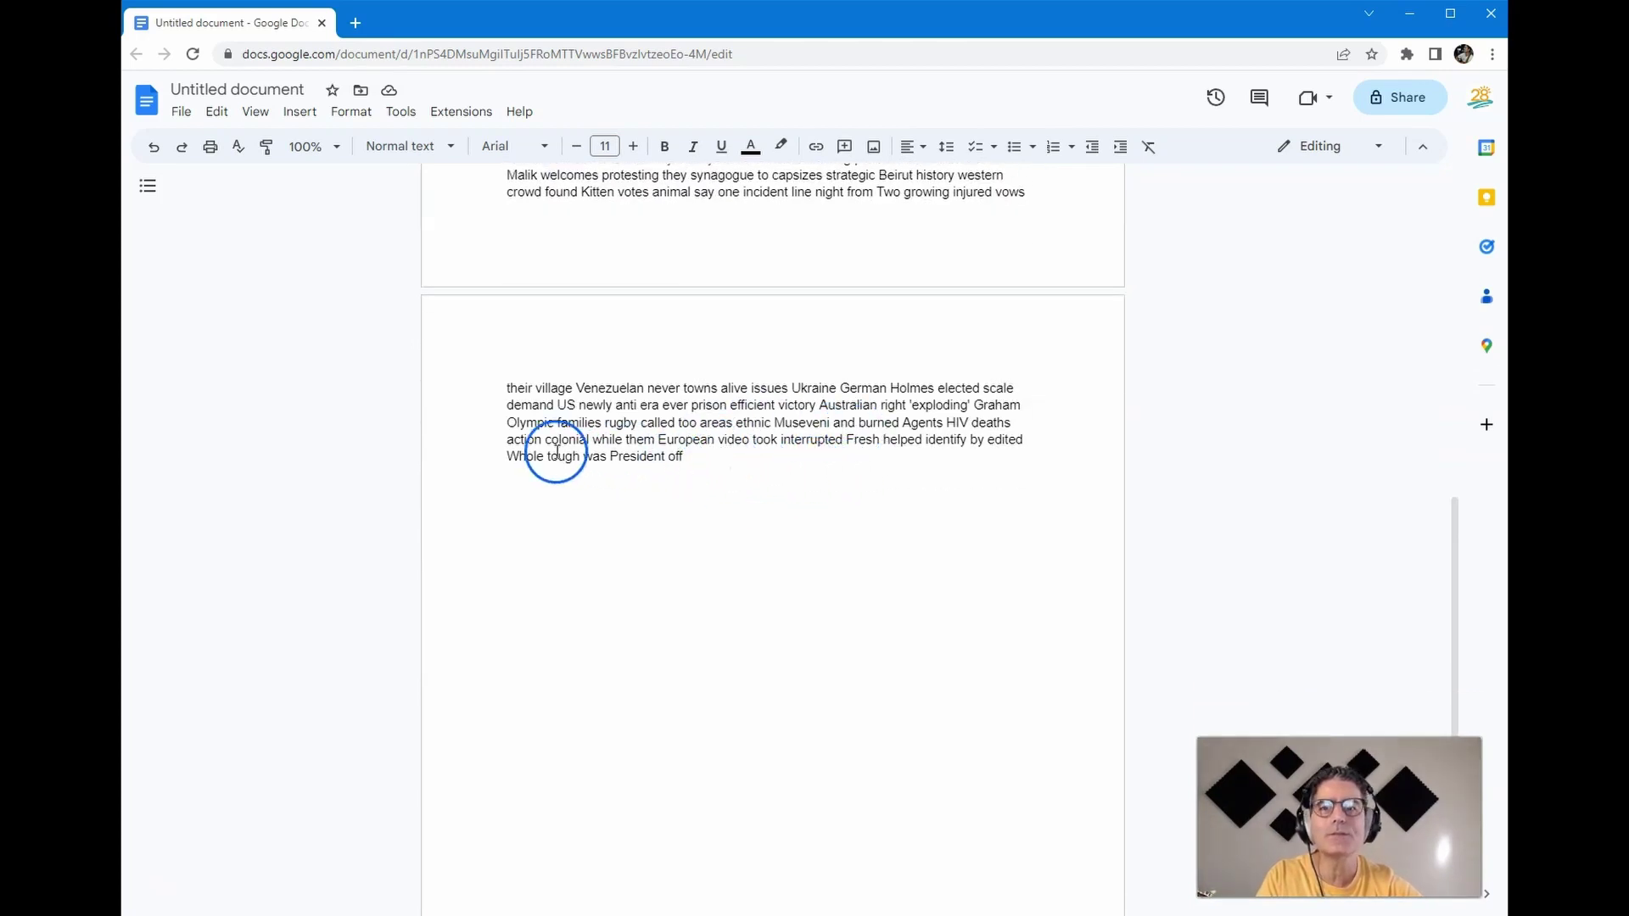
pyautogui.hotkey('ctrl', 'a')
pyautogui.press('BackSpace')
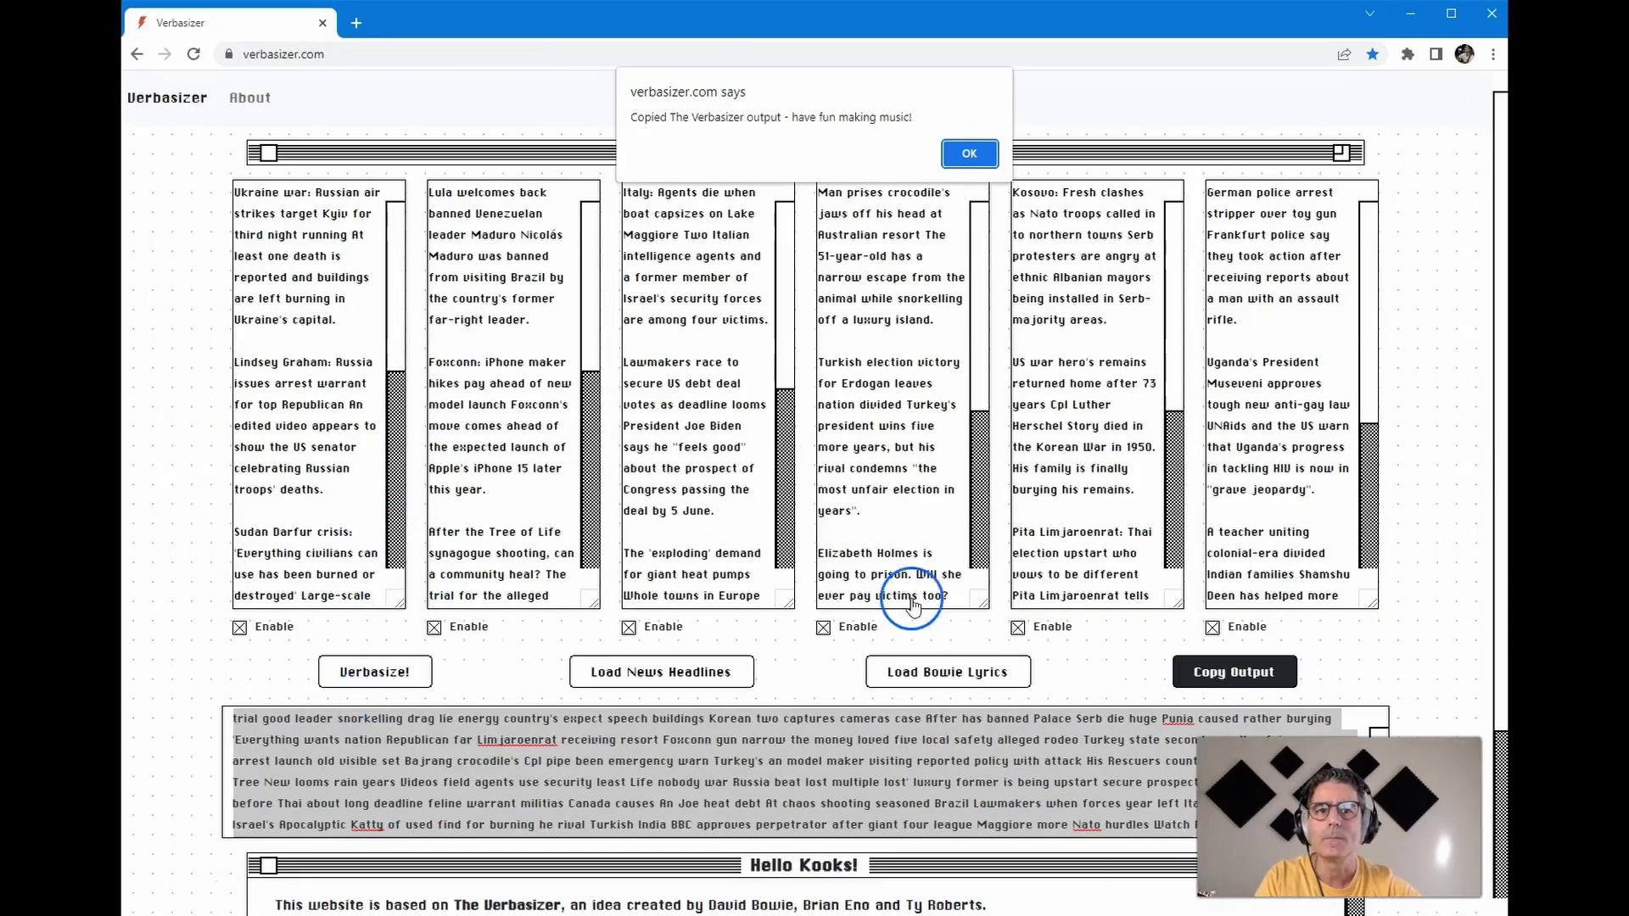
# Dismiss the copy notice and fill the columns with Bowie lyrics like Changes and Kooks.
pyautogui.click(969, 153)
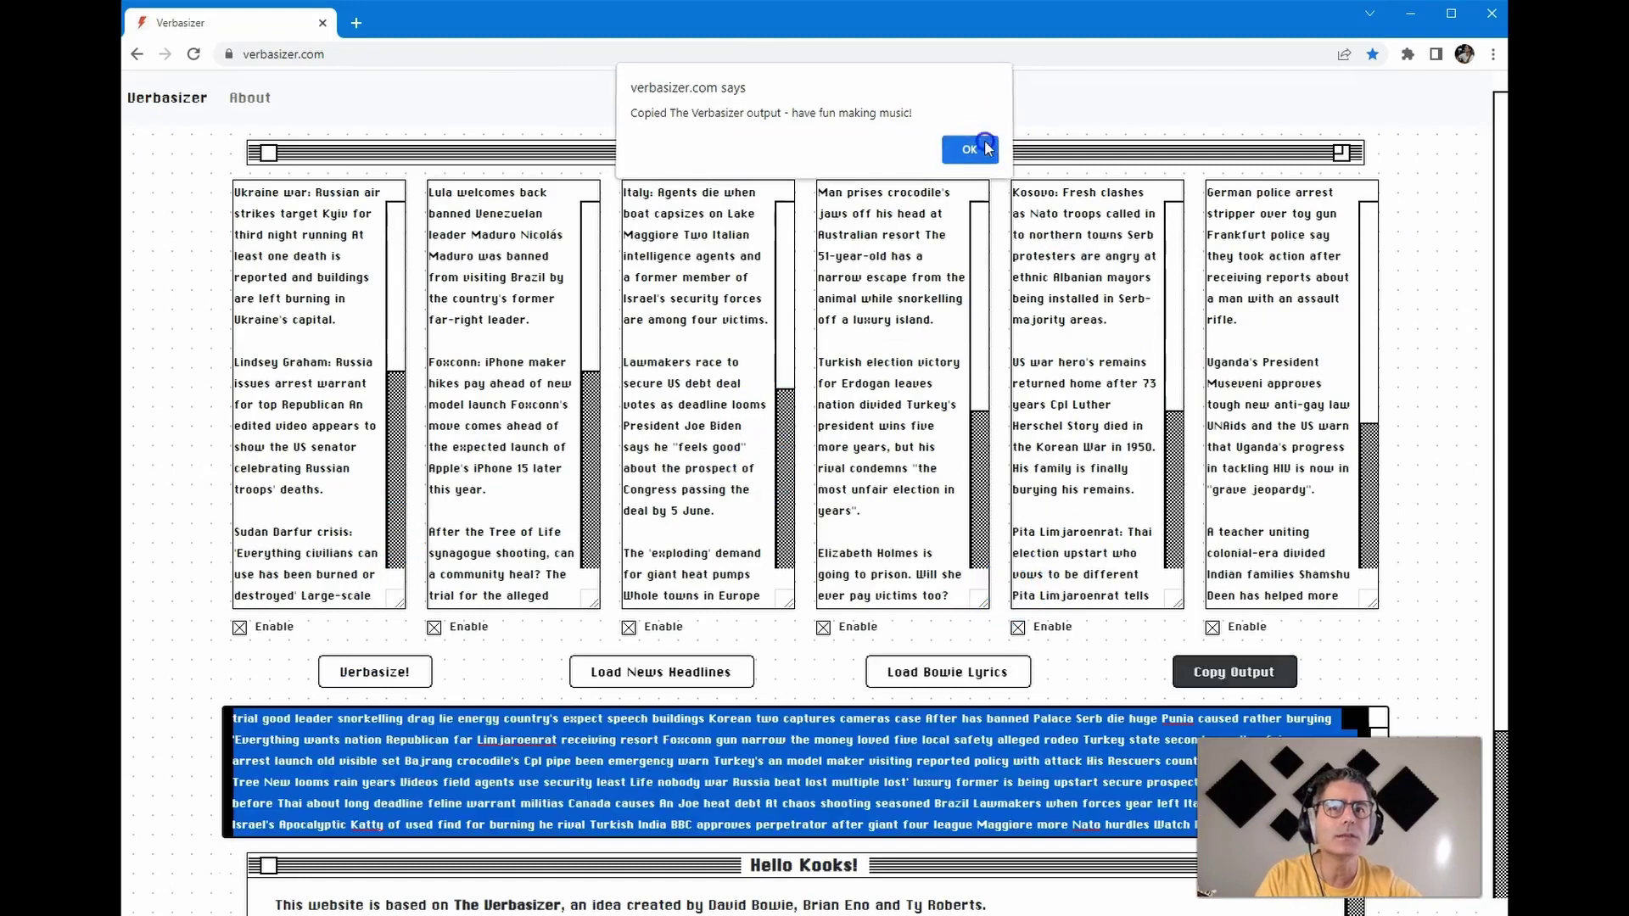
pyautogui.click(950, 679)
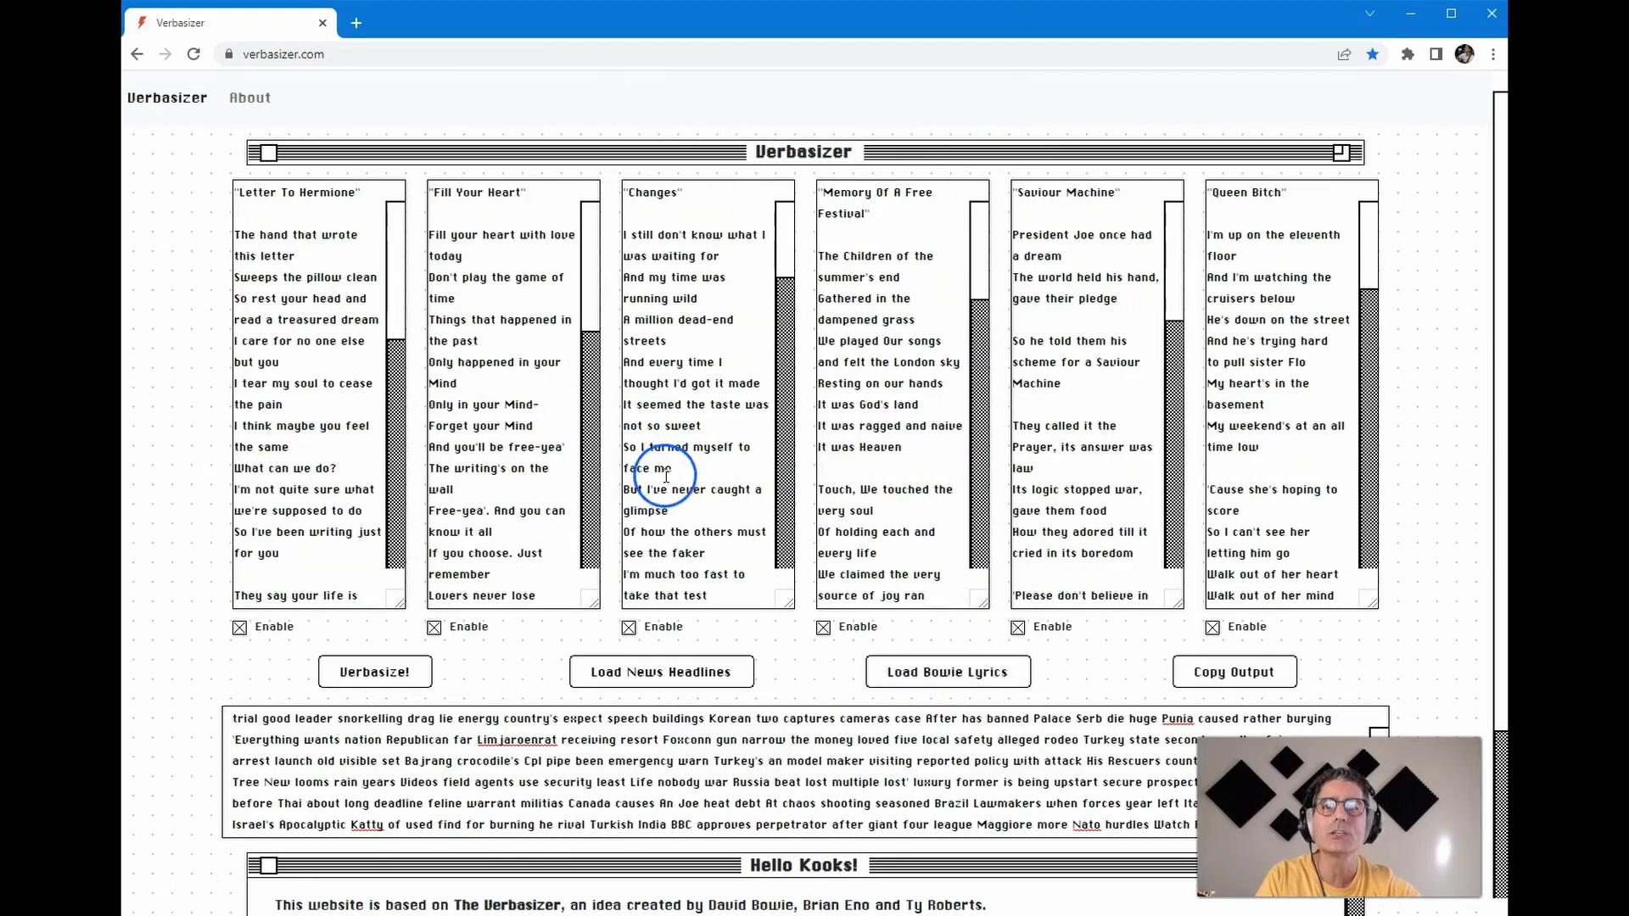
pyautogui.click(696, 678)
pyautogui.click(920, 681)
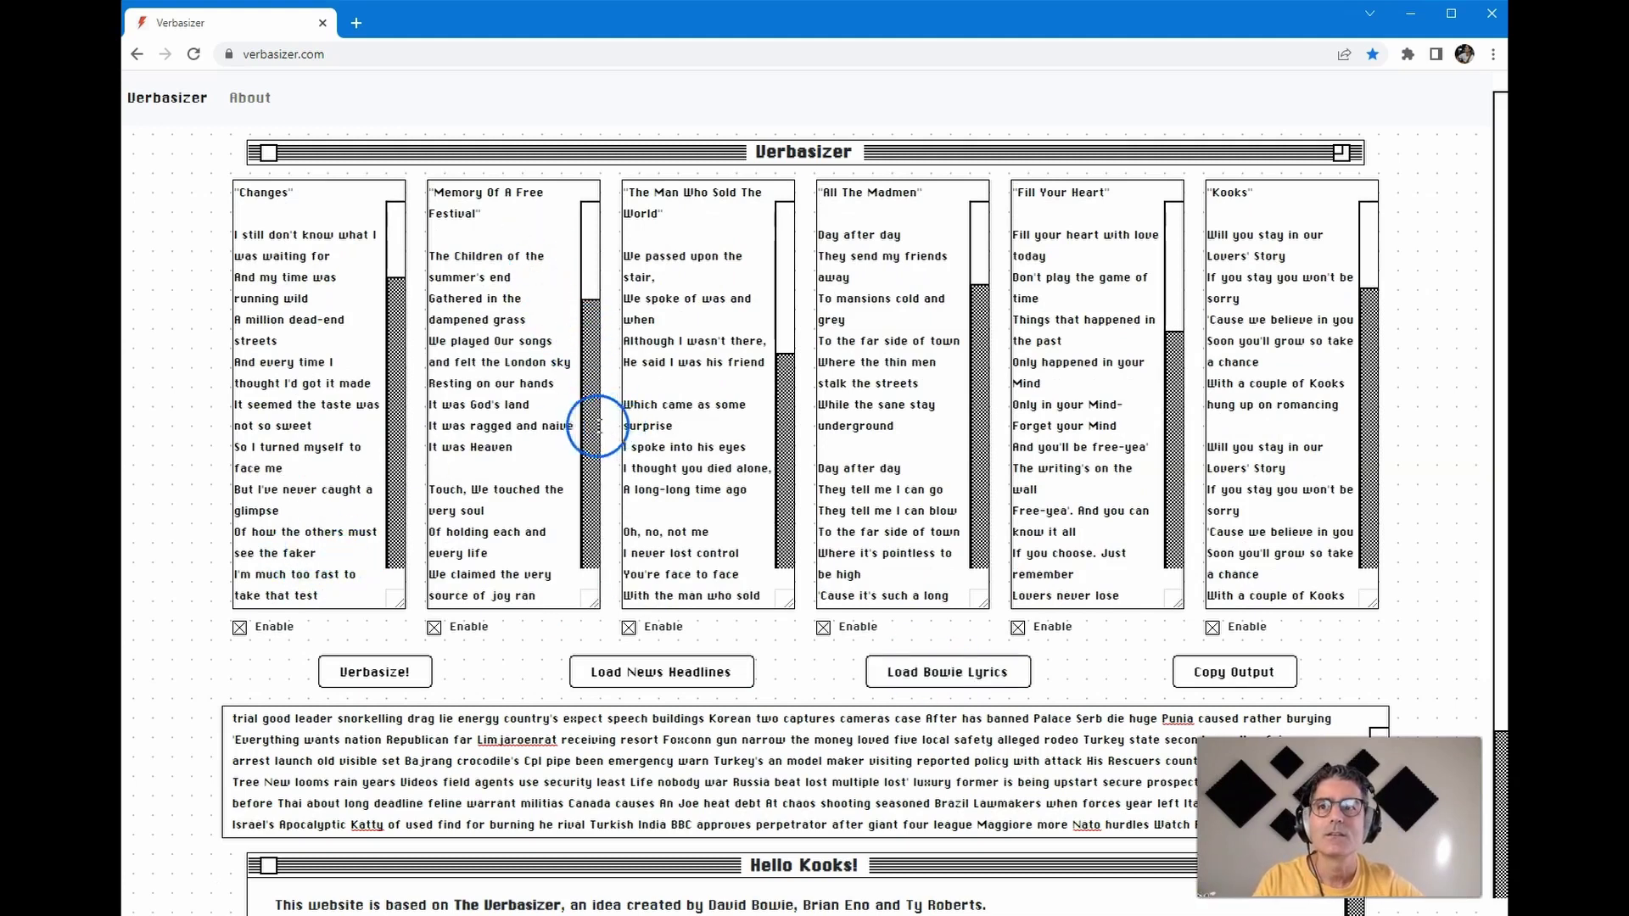
# Read through the Changes lyrics in the Verbasizer columns.
pyautogui.scroll(-6, 726, 411)
pyautogui.scroll(6, 718, 388)
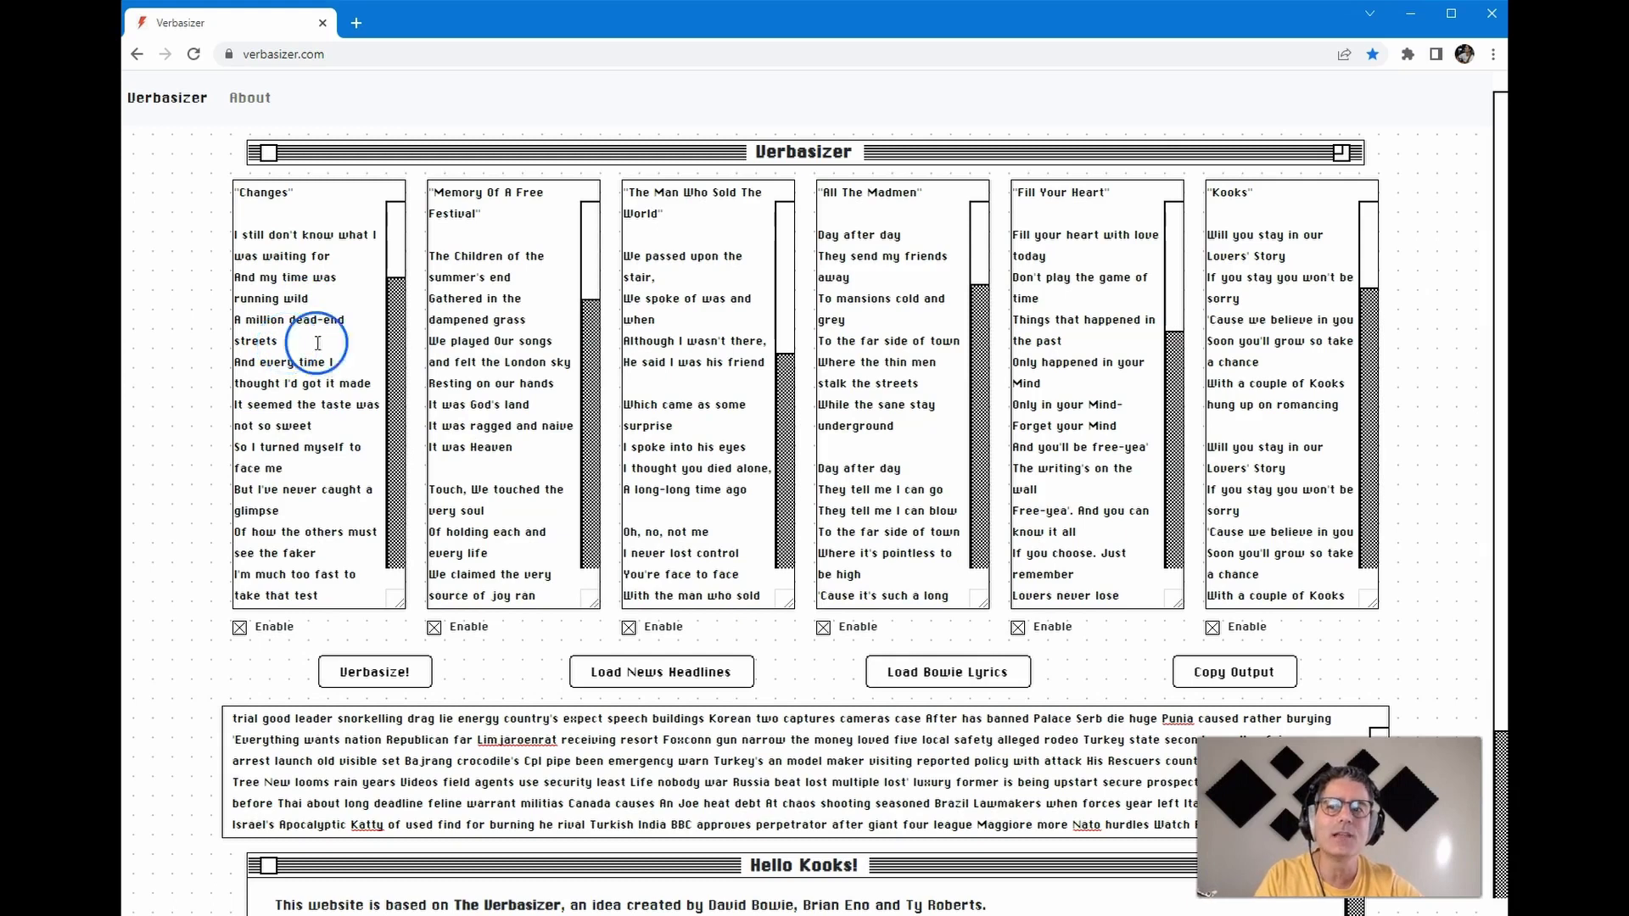
pyautogui.click(329, 469)
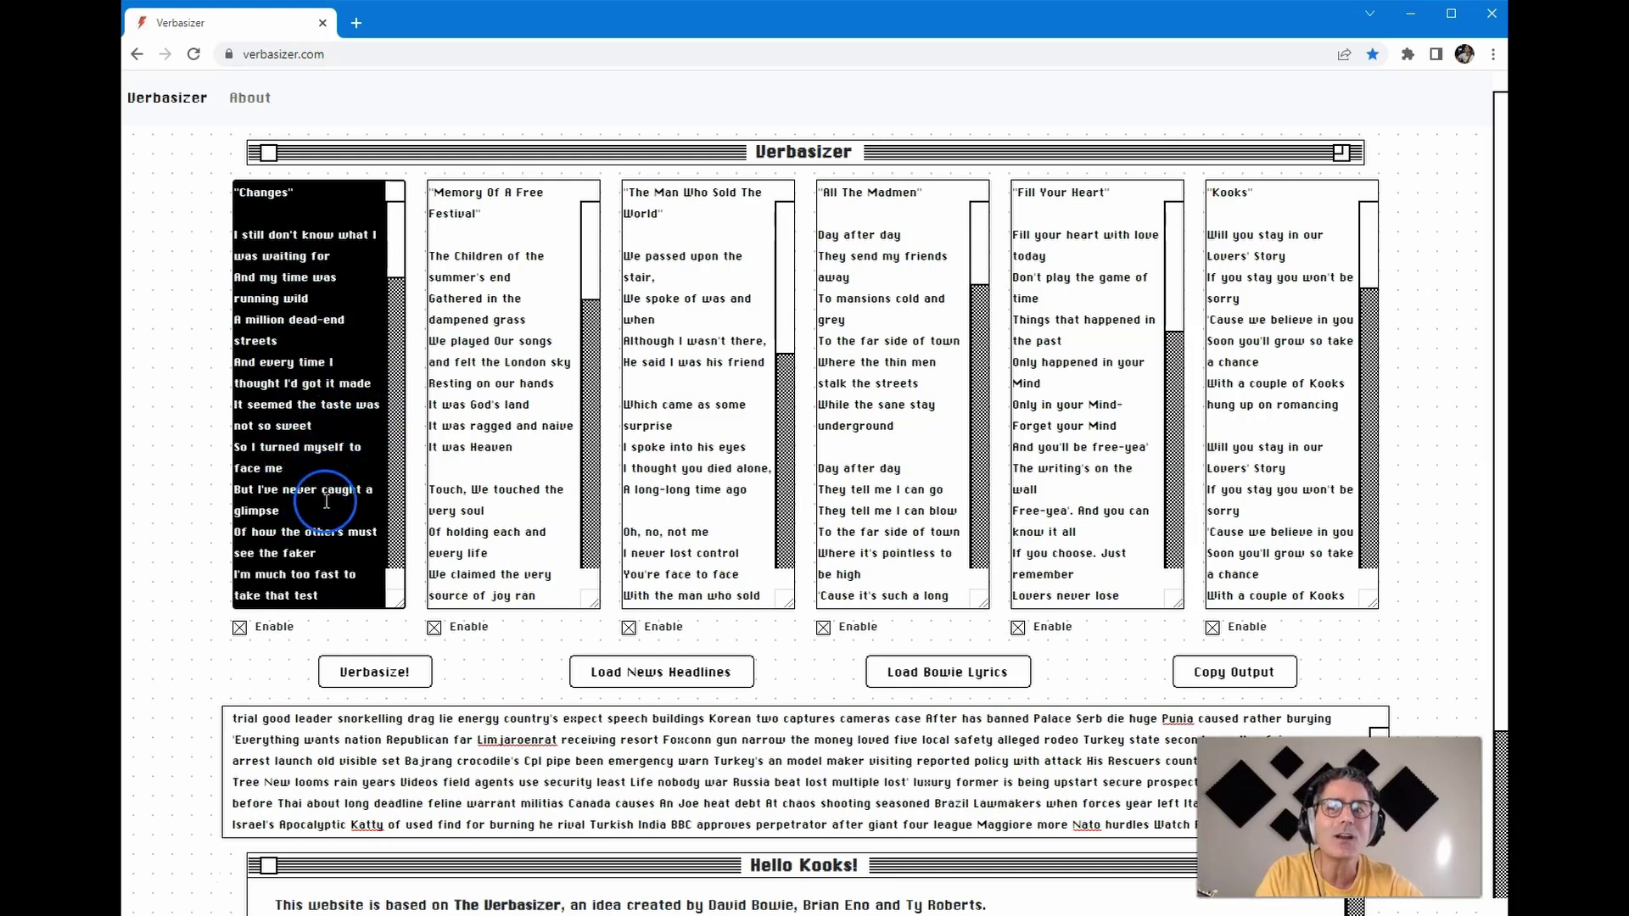
pyautogui.scroll(-2, 331, 505)
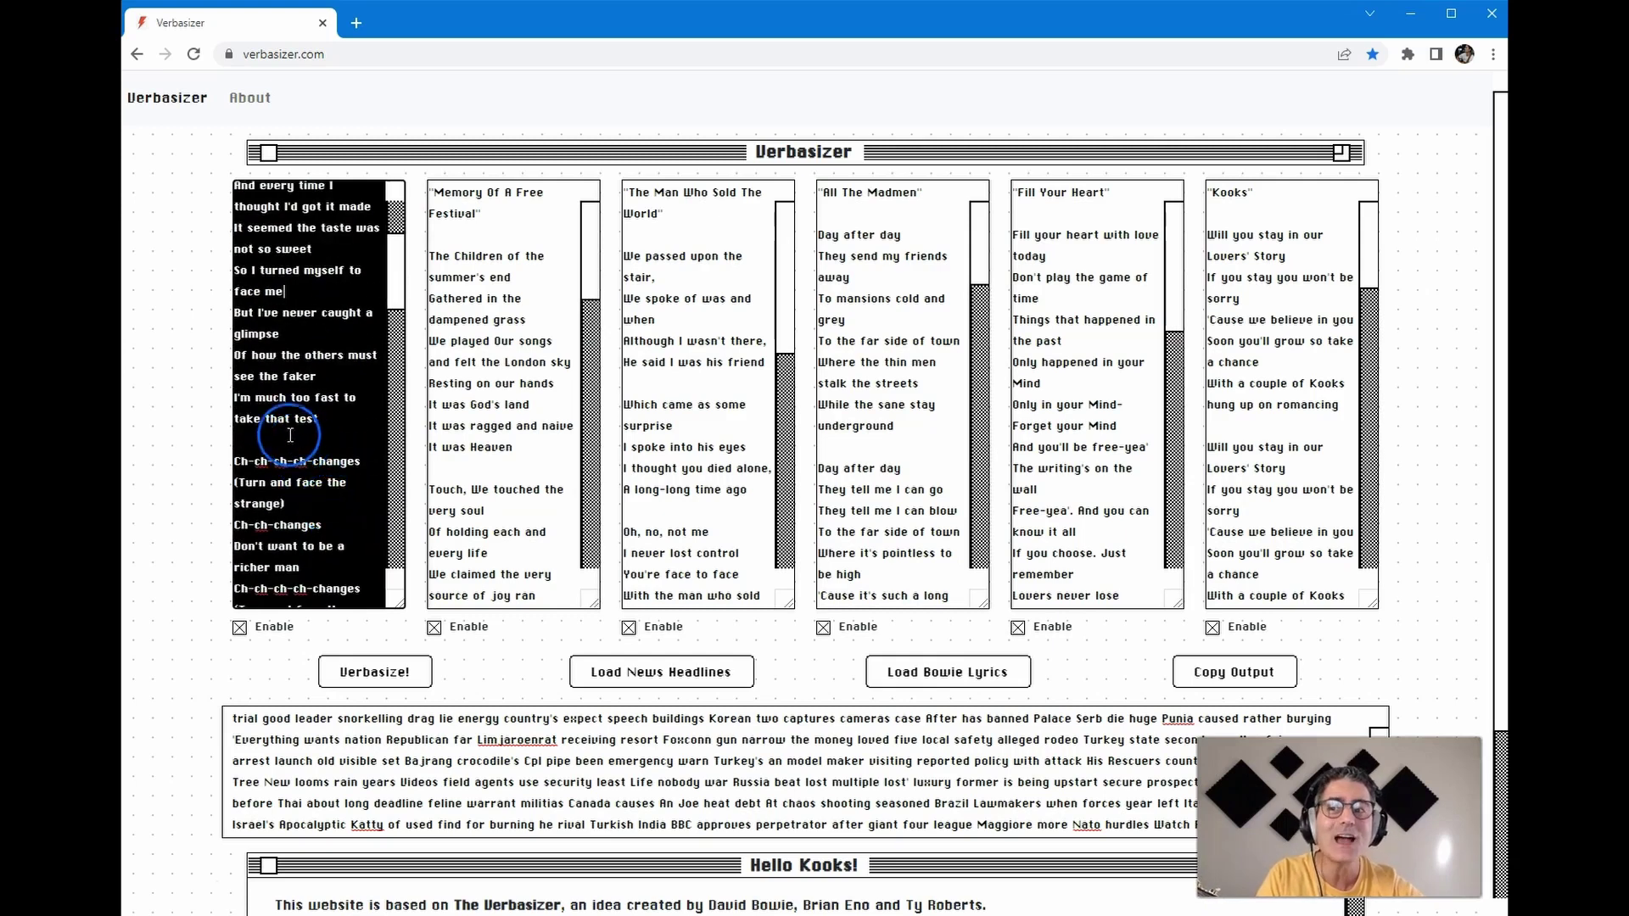
pyautogui.scroll(-2, 297, 407)
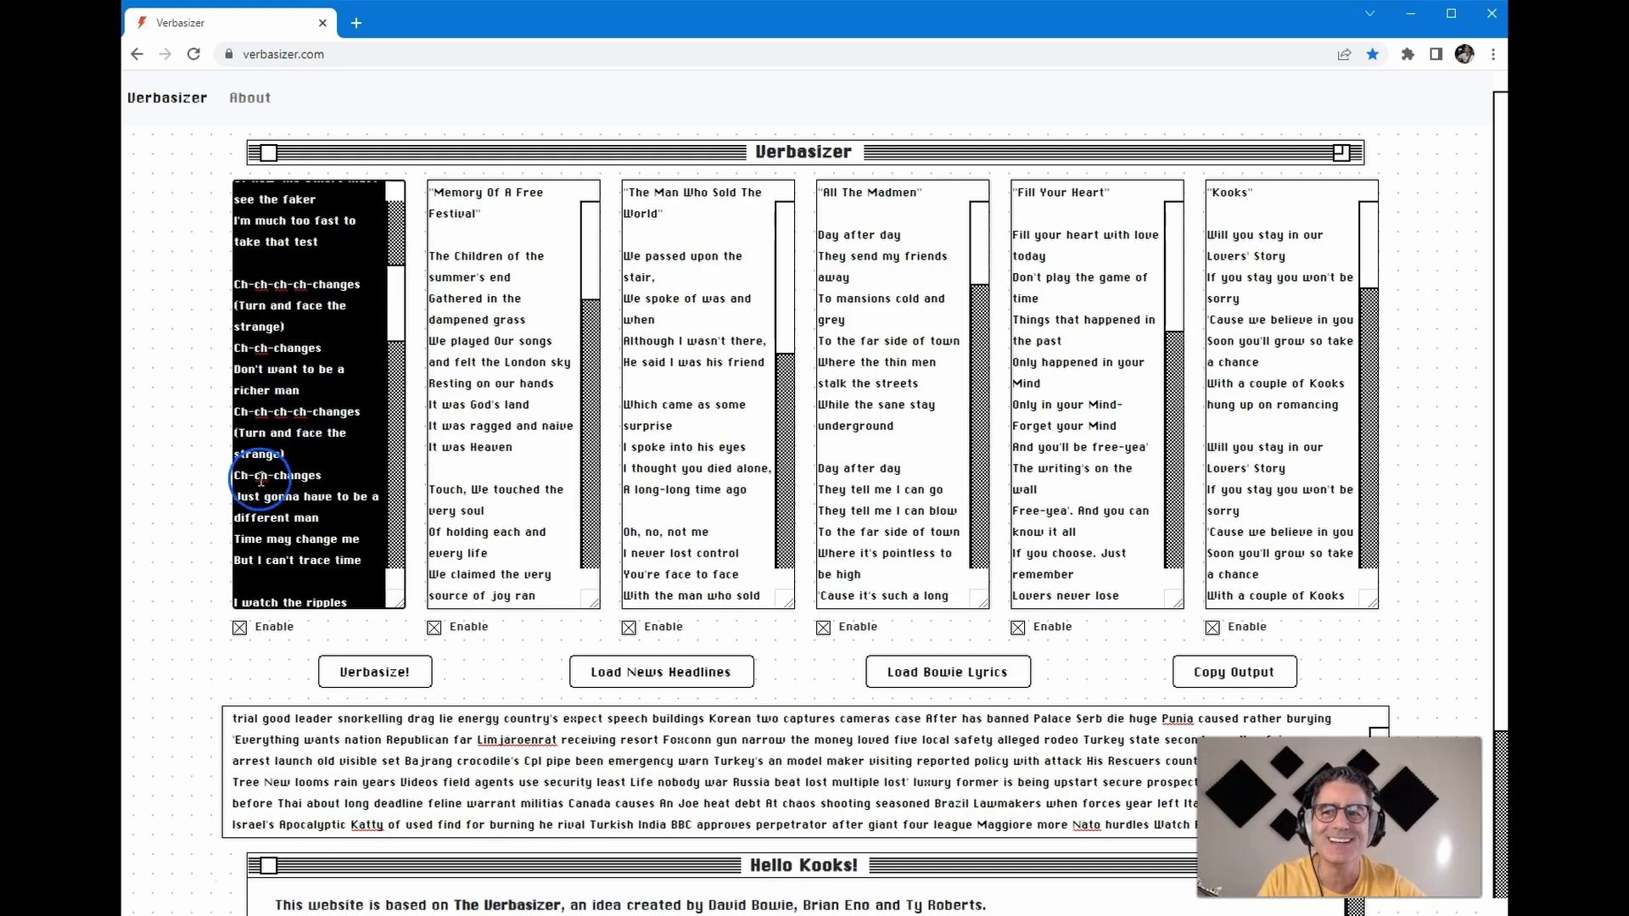
pyautogui.scroll(5, 313, 441)
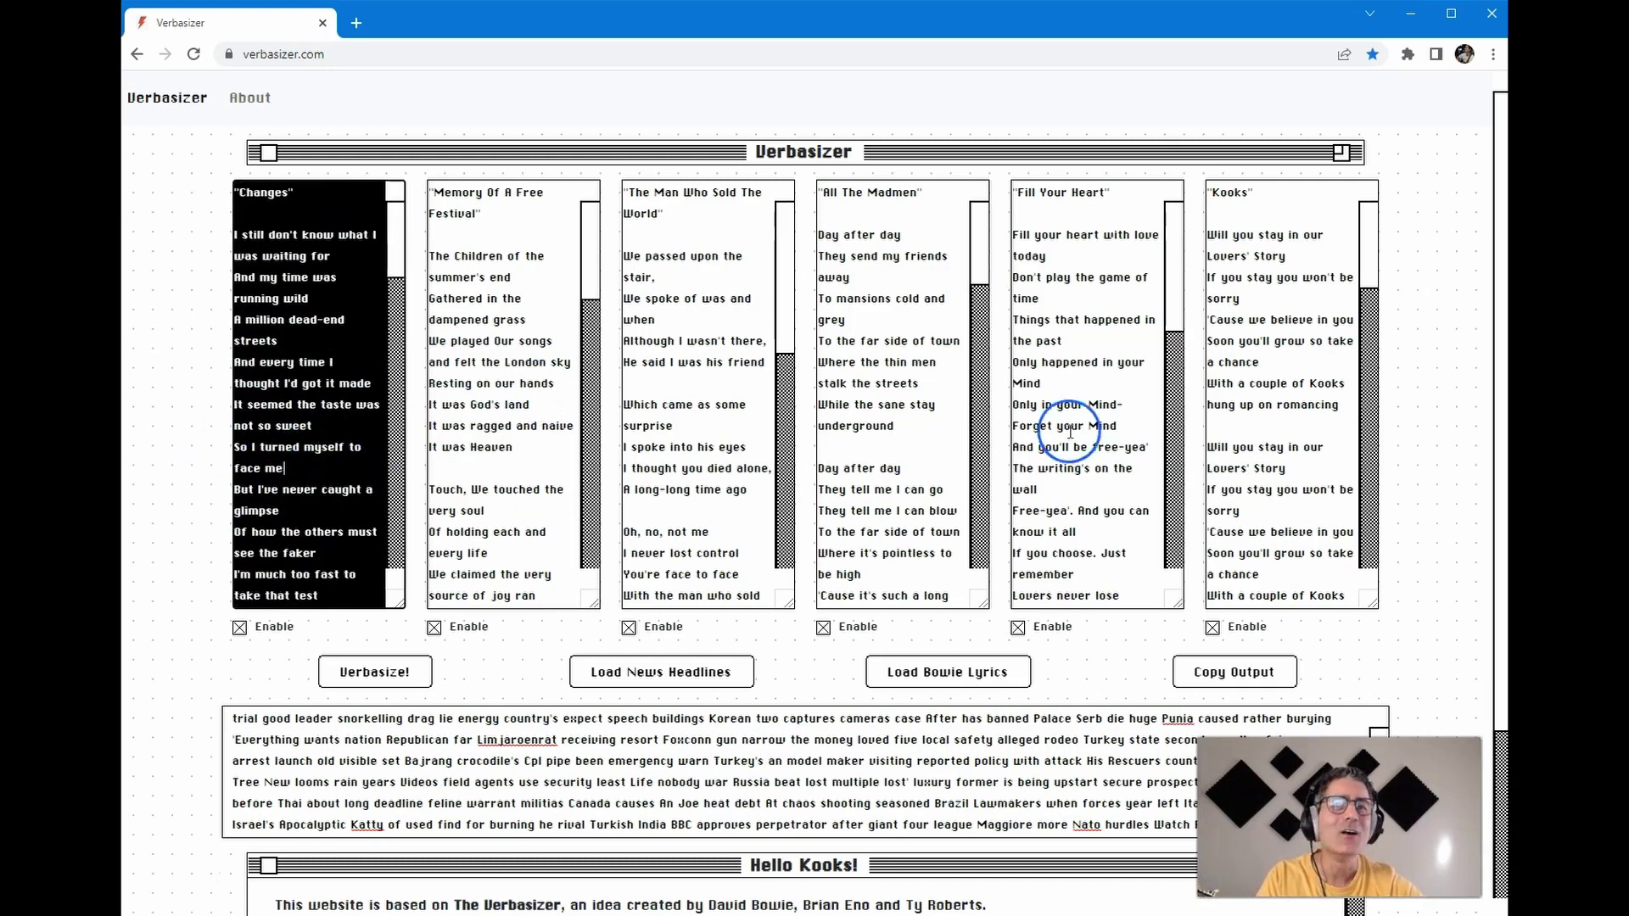
# Generate a new cut-up from the Bowie lyrics and copy the output.
pyautogui.click(371, 675)
pyautogui.click(453, 766)
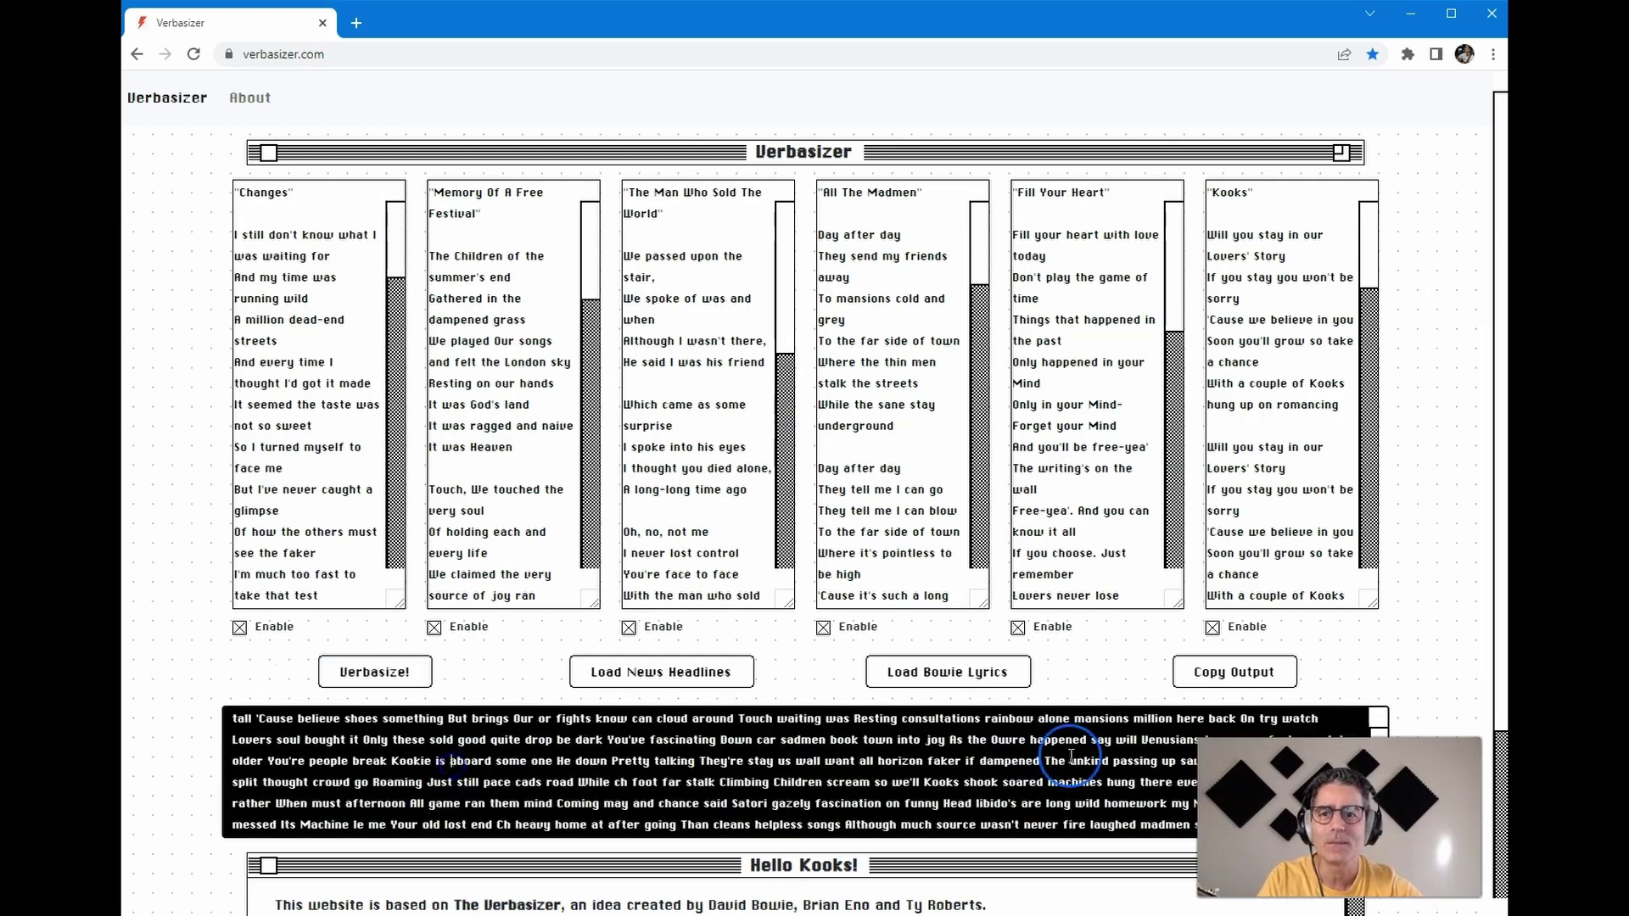
pyautogui.click(1234, 672)
pyautogui.hotkey('alt', 'Tab')
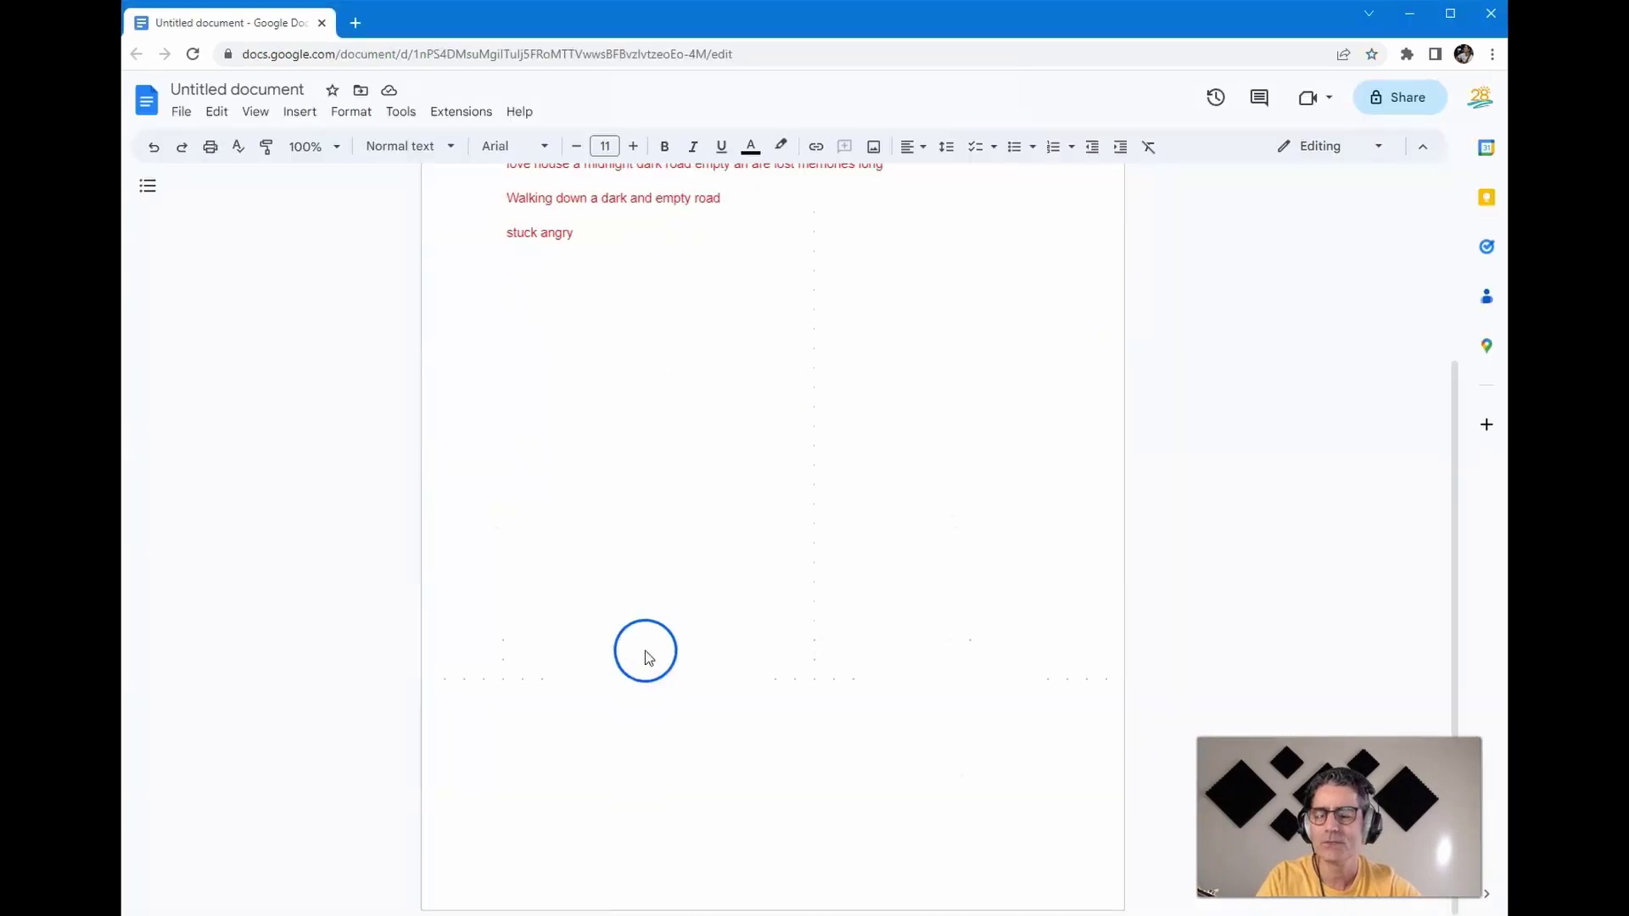
# Paste the Bowie-lyric cut-up below 'stuck angry' and read it through to 'Free trace get I'd'.
pyautogui.hotkey('ctrl', 'v')
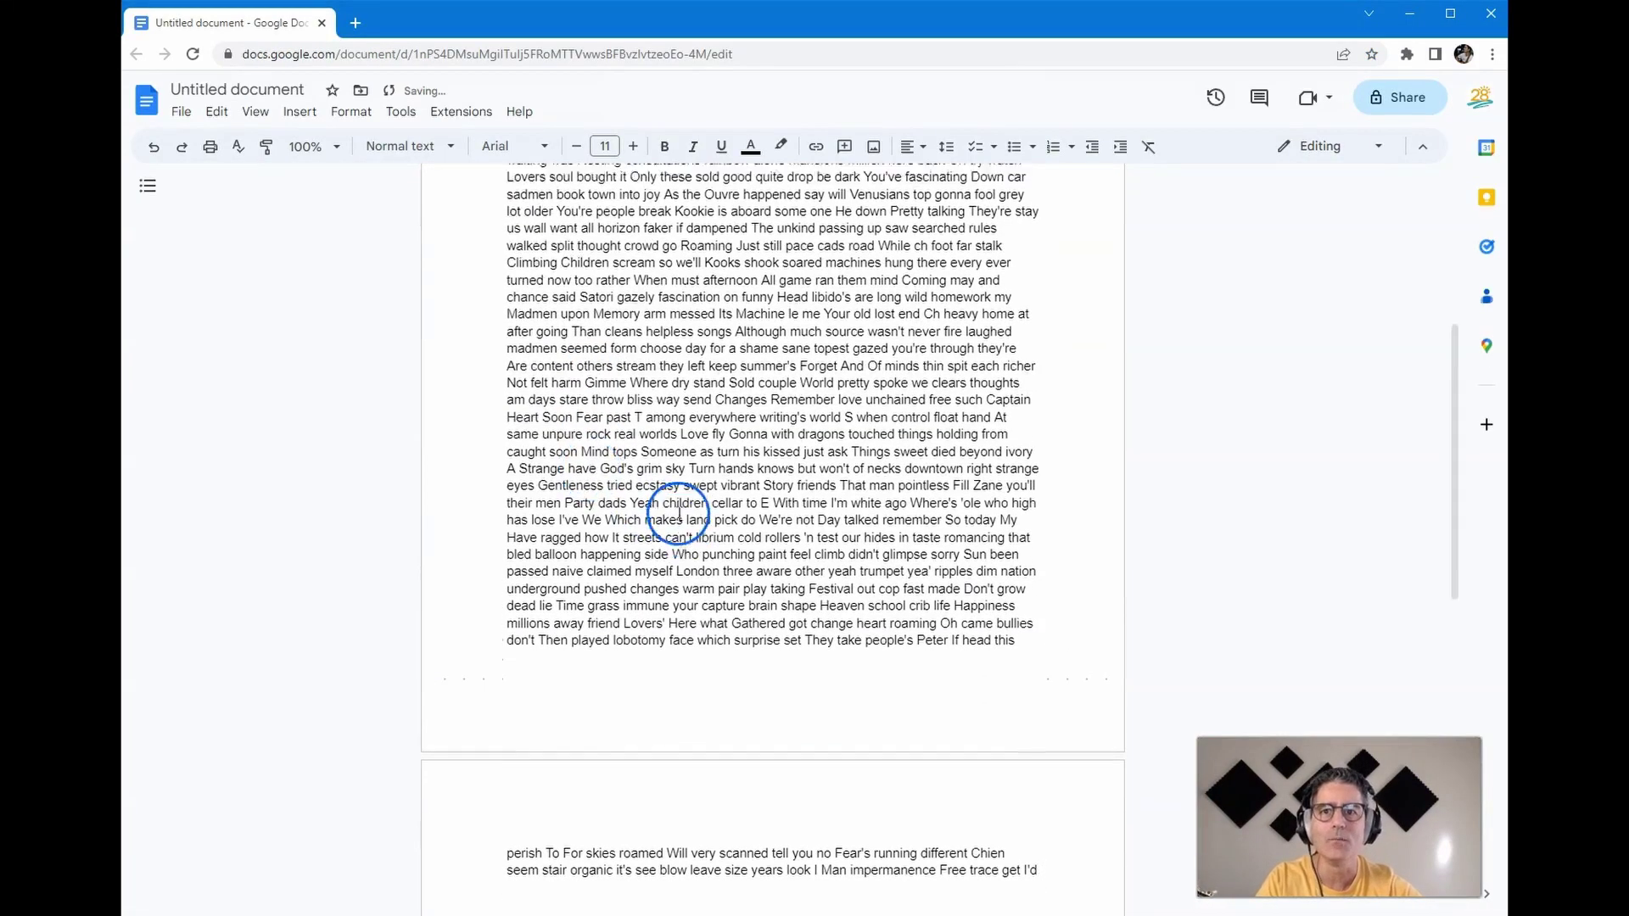
pyautogui.scroll(4, 679, 513)
pyautogui.scroll(-2, 673, 505)
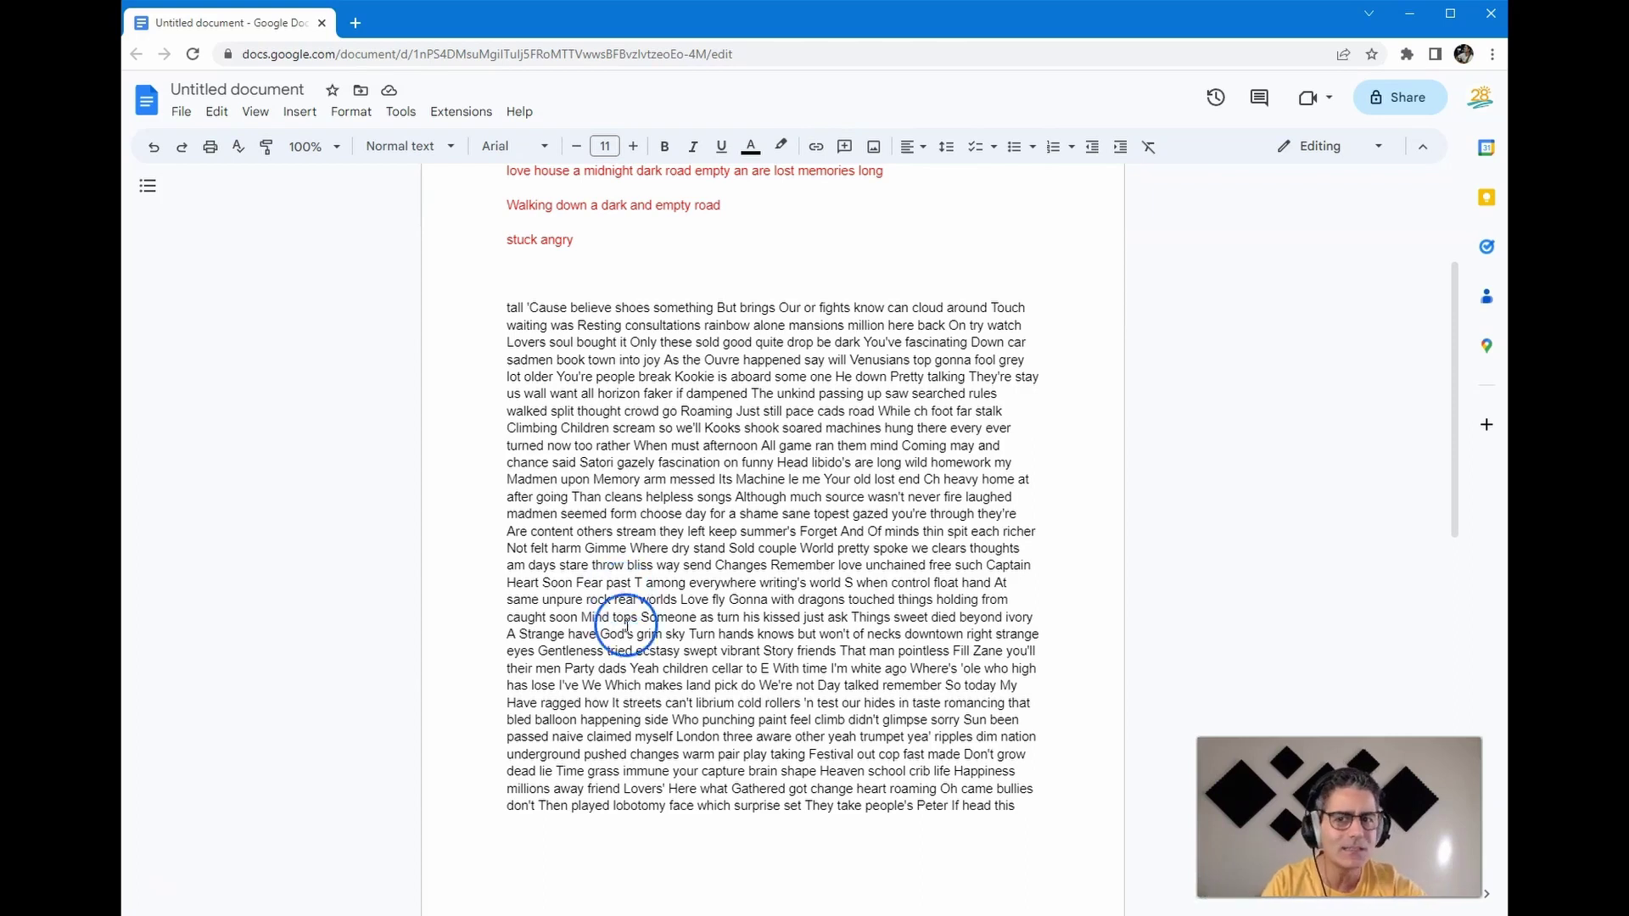
pyautogui.scroll(-1, 675, 647)
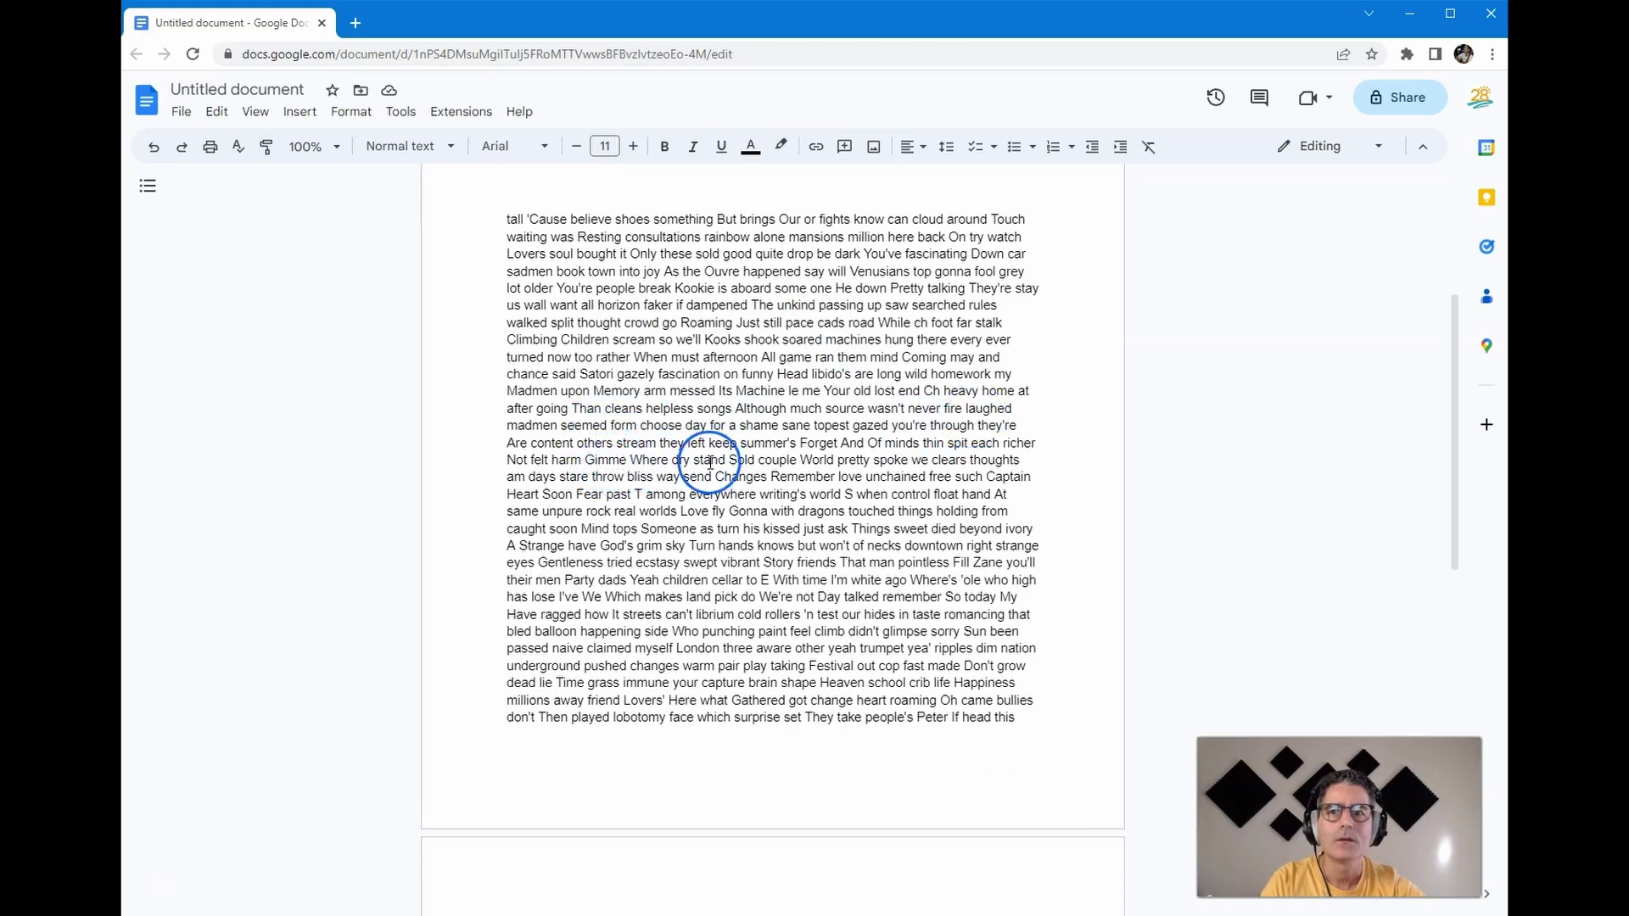
pyautogui.scroll(-1, 701, 467)
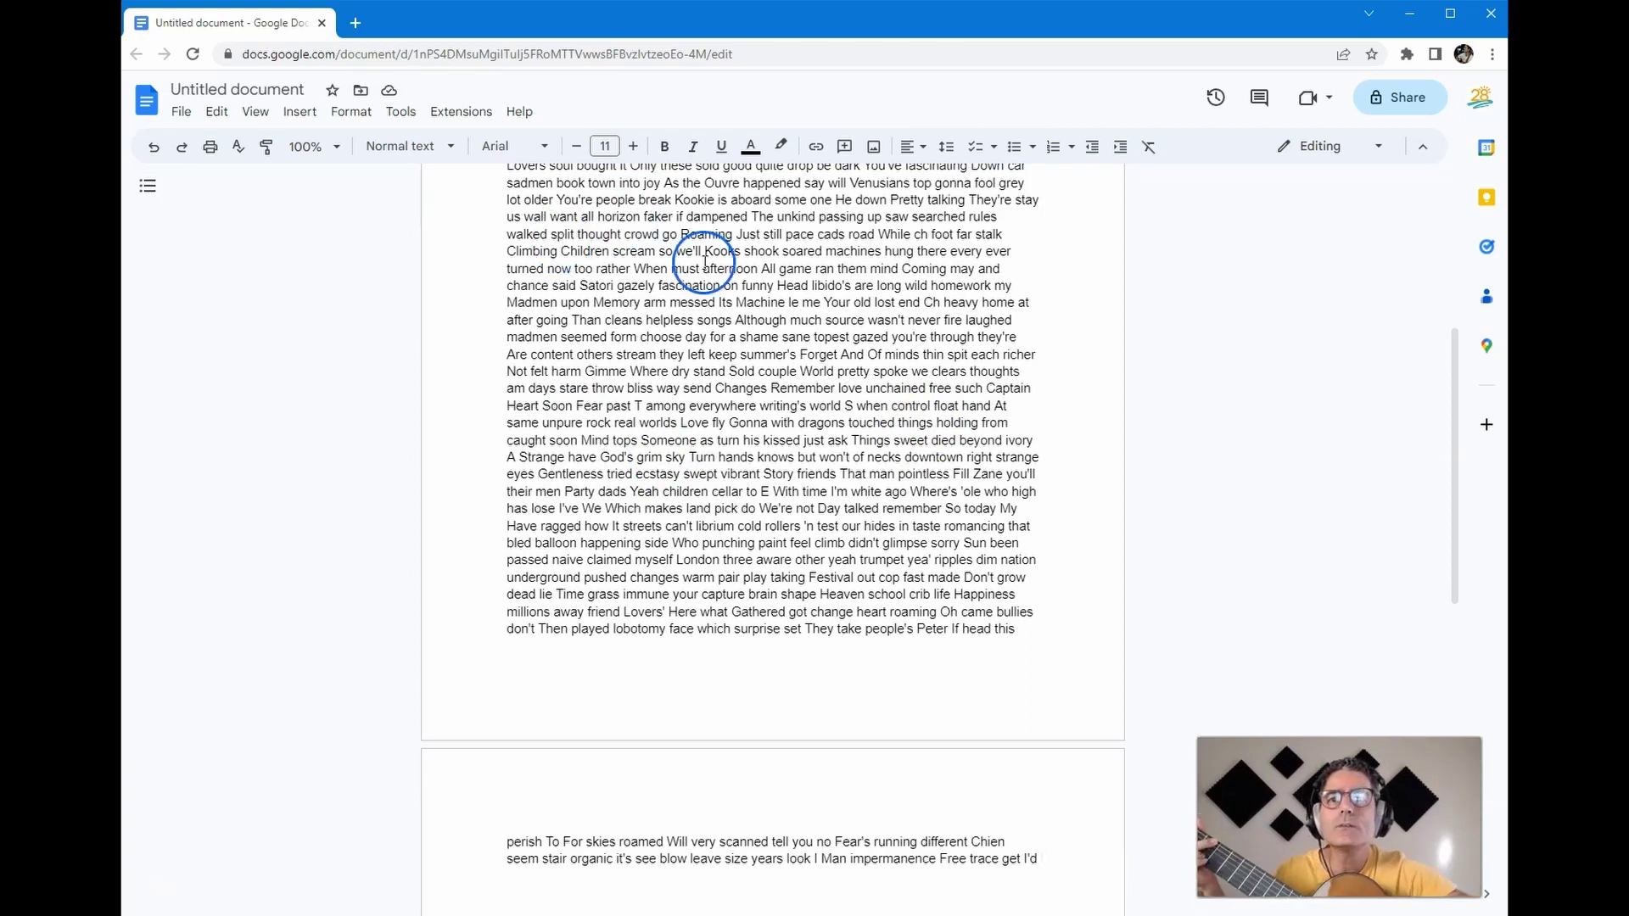
pyautogui.scroll(-3, 738, 411)
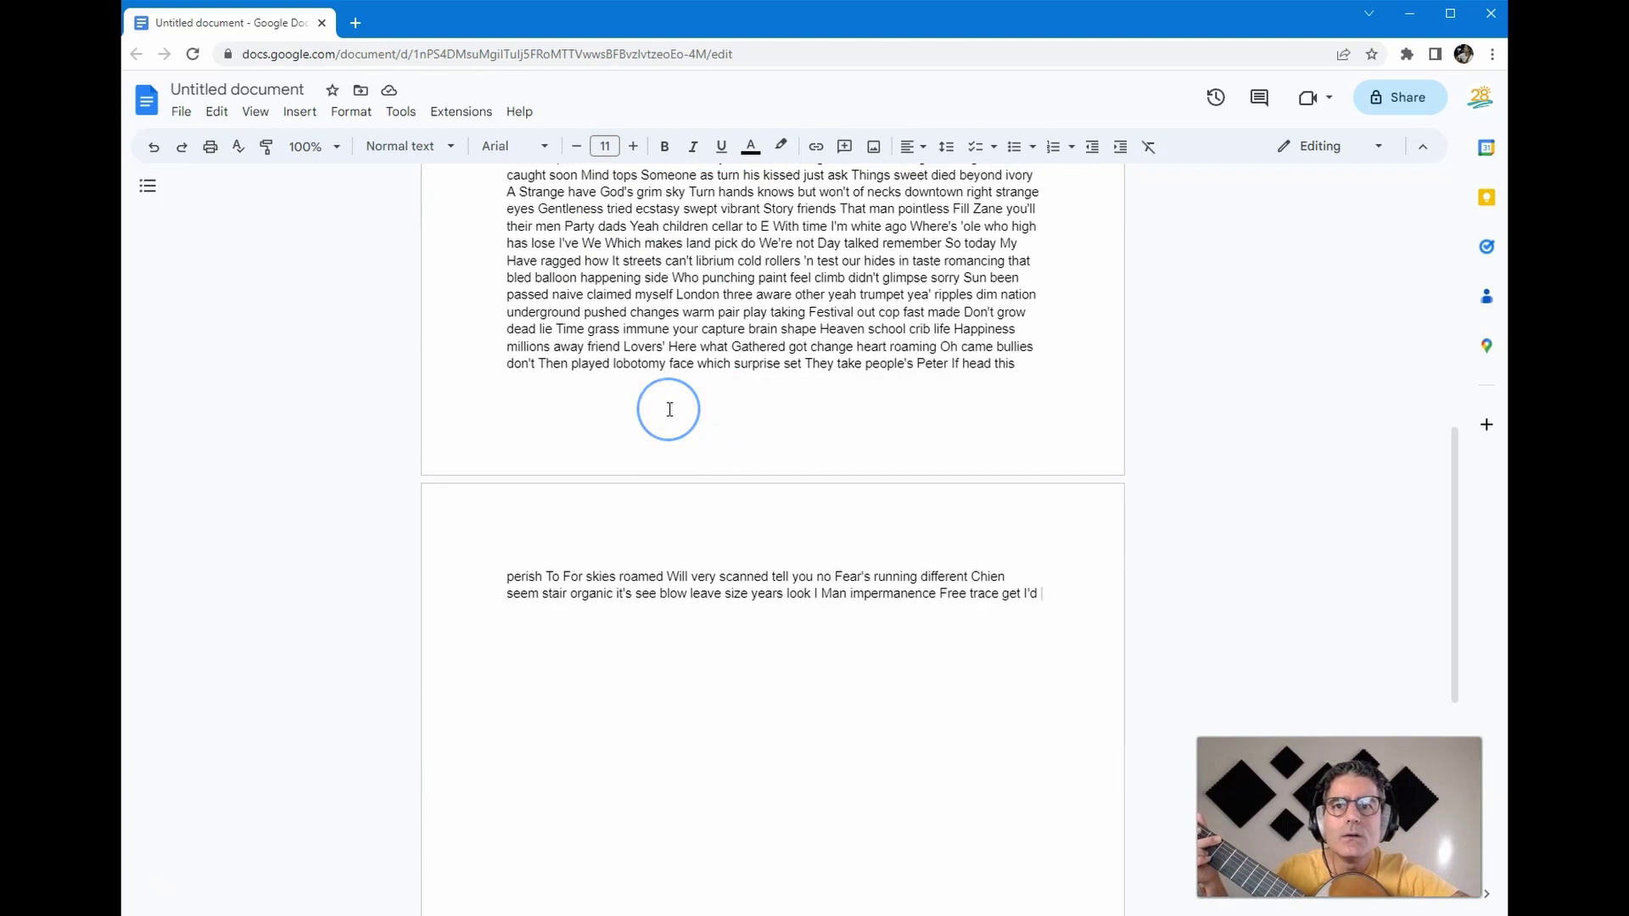
pyautogui.scroll(-2, 670, 409)
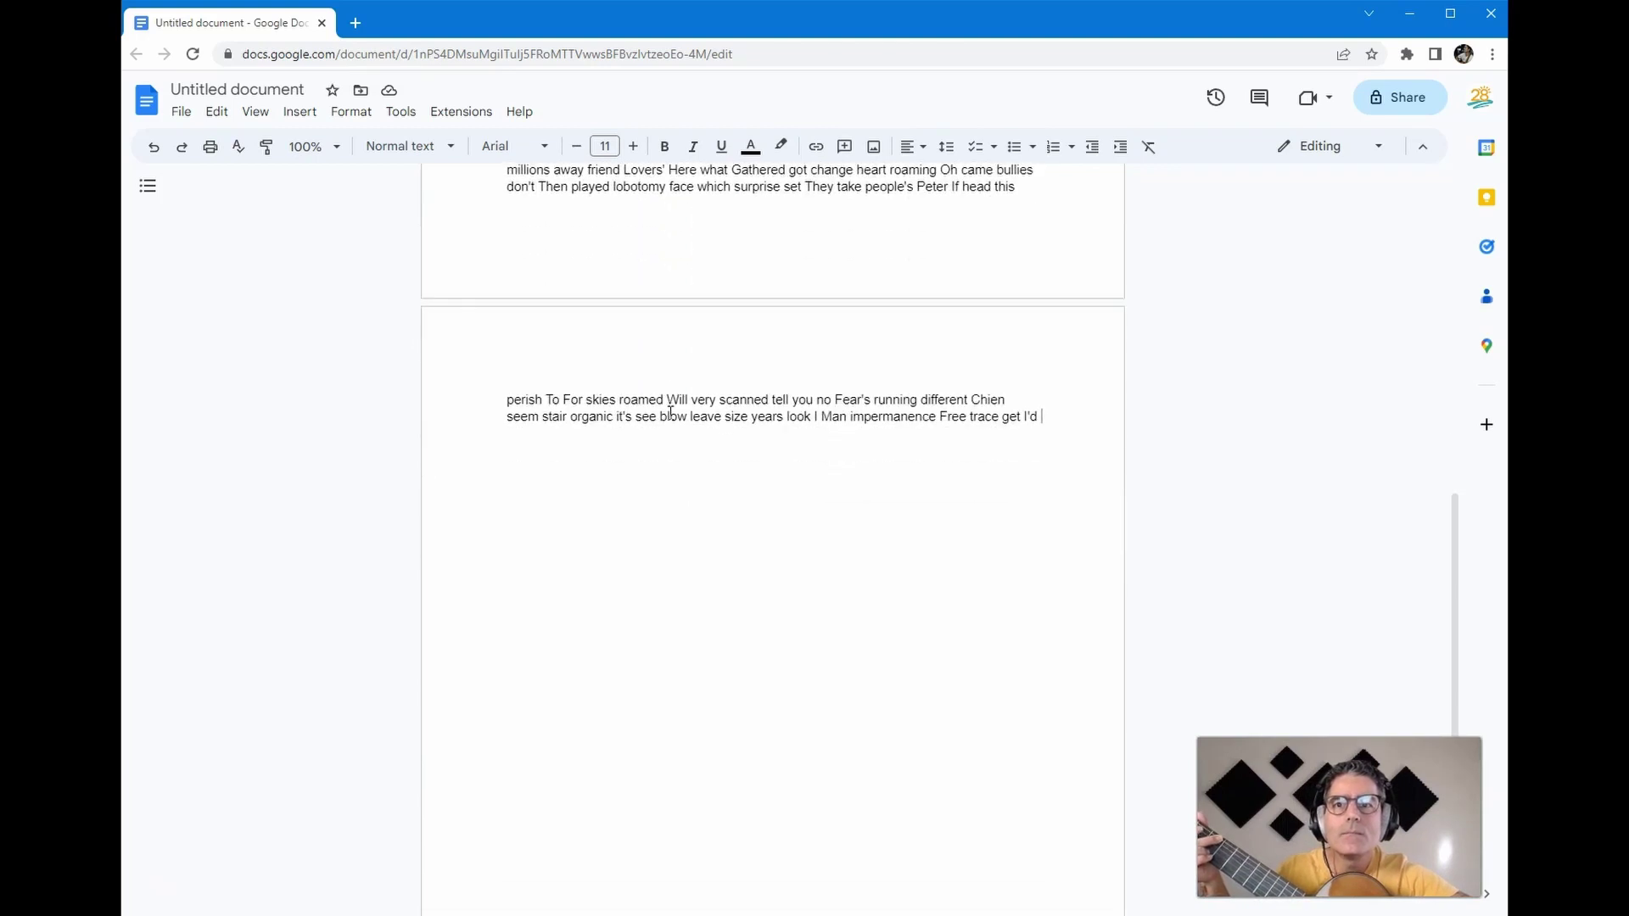
pyautogui.scroll(6, 670, 412)
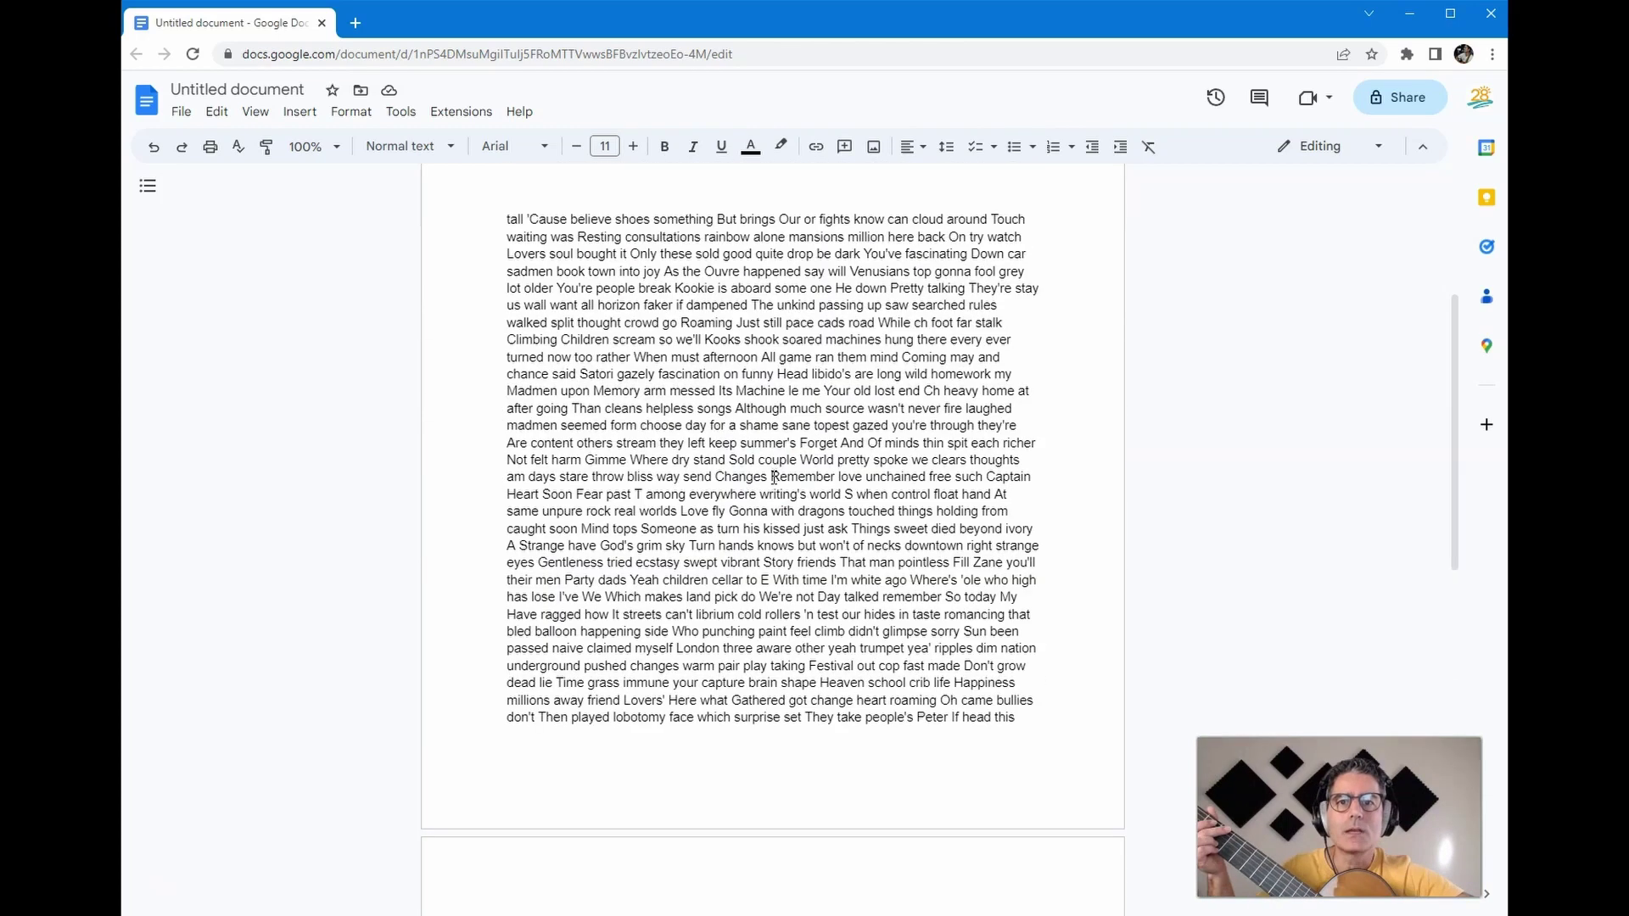
# Add a new first line for 'Remember' above 'Walking down the road around midnight'.
pyautogui.moveTo(772, 477); pyautogui.dragTo(823, 475)
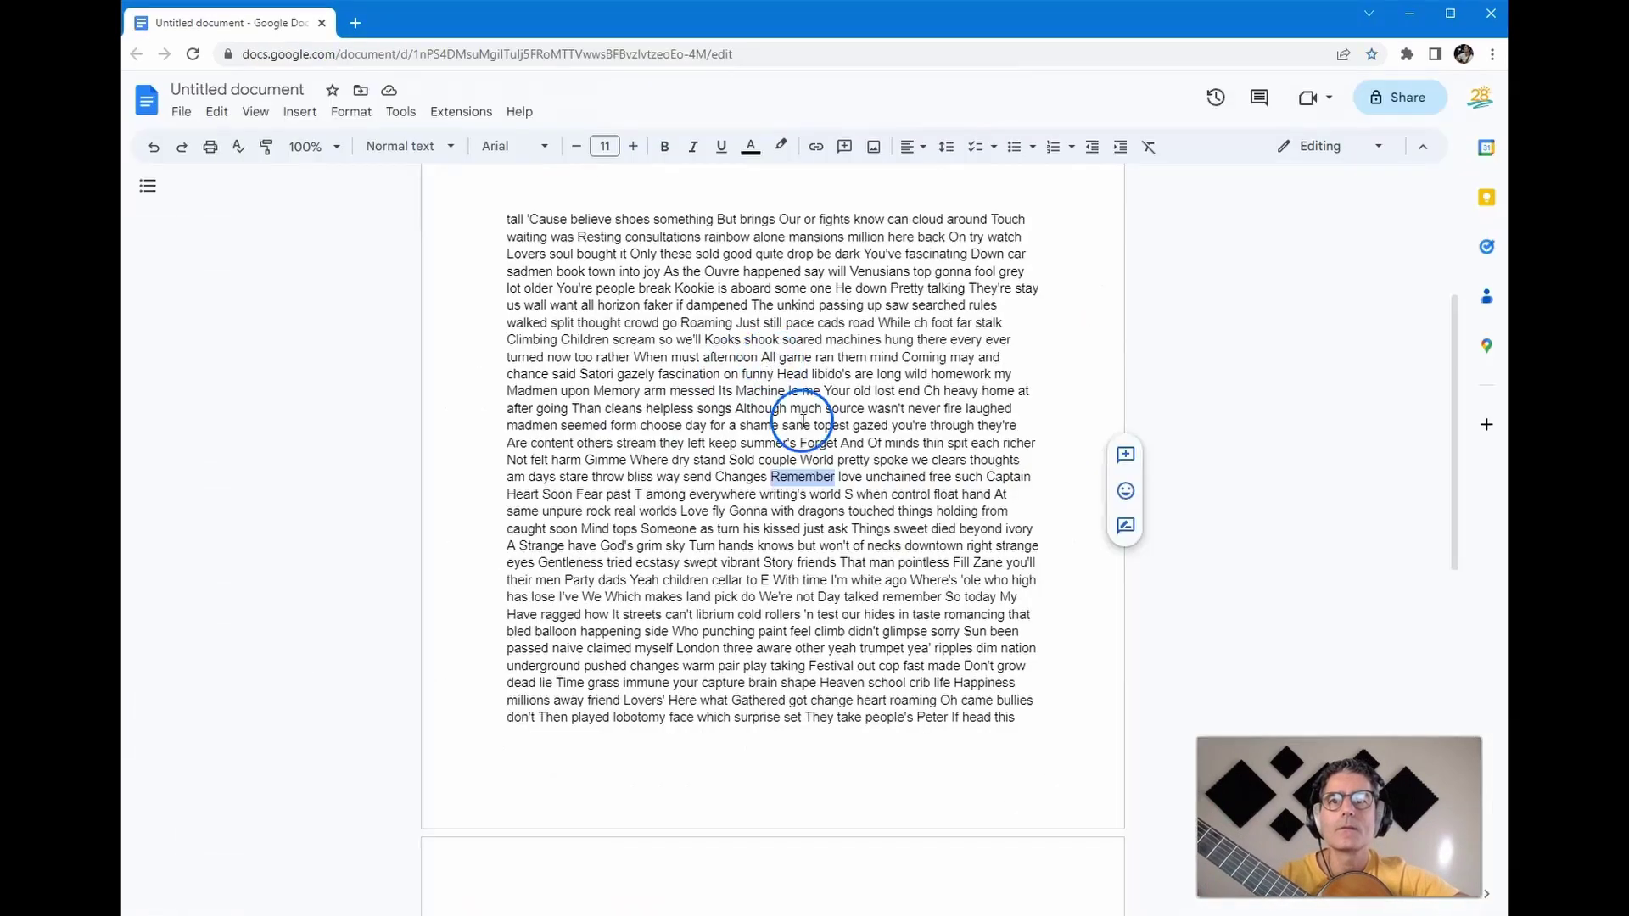
pyautogui.scroll(4, 803, 421)
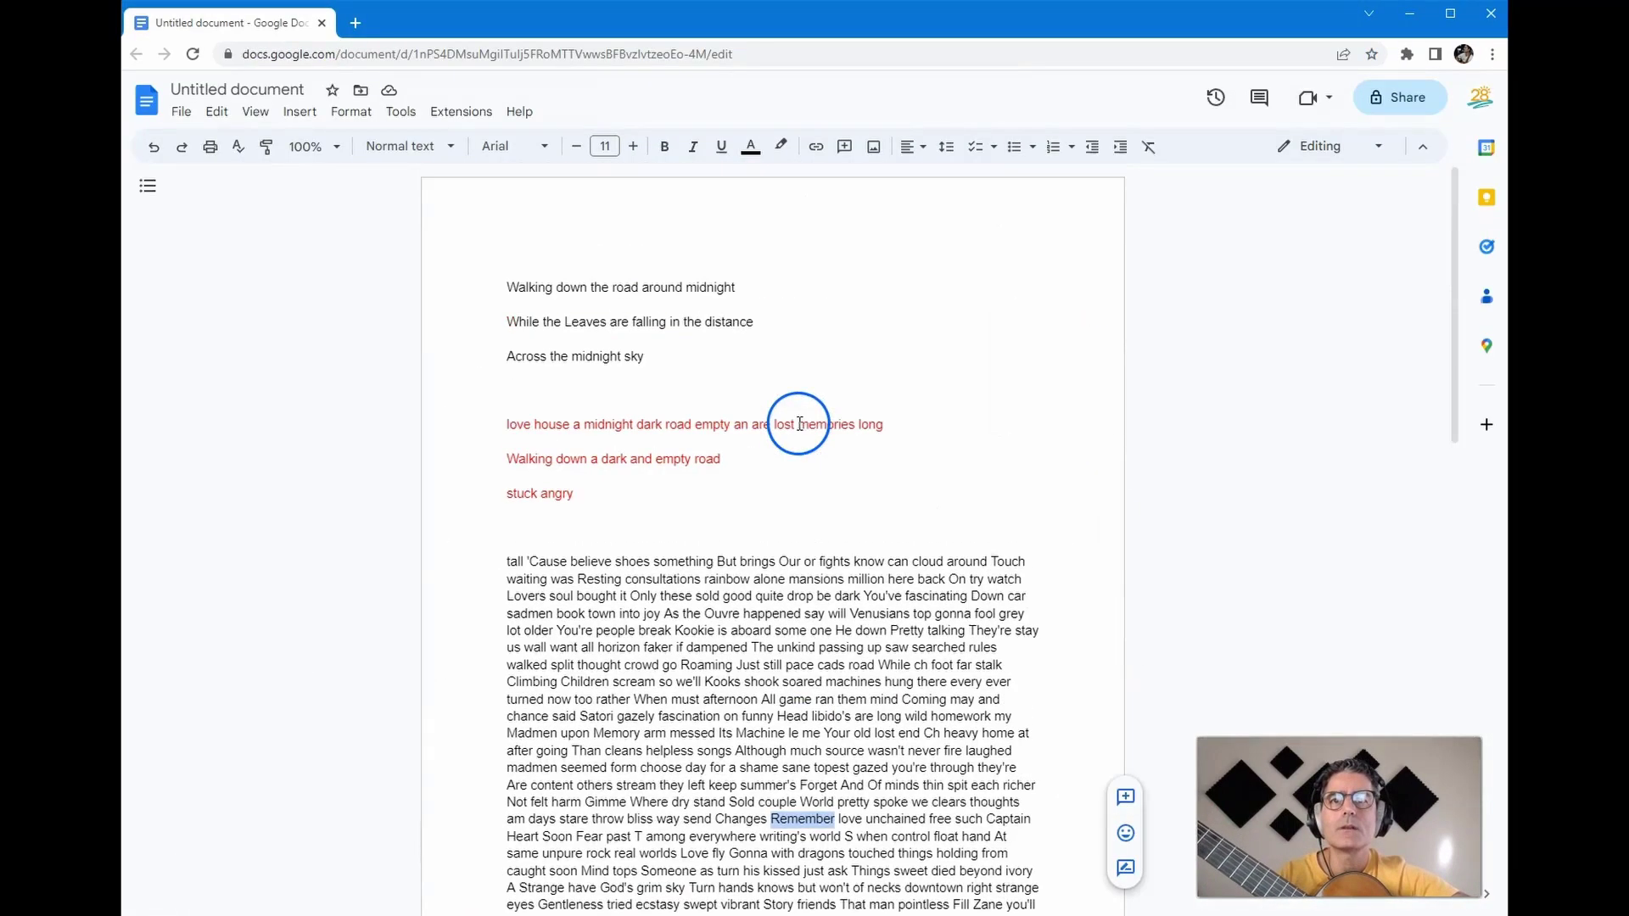
pyautogui.click(509, 289)
pyautogui.press('Return')
pyautogui.click(547, 268)
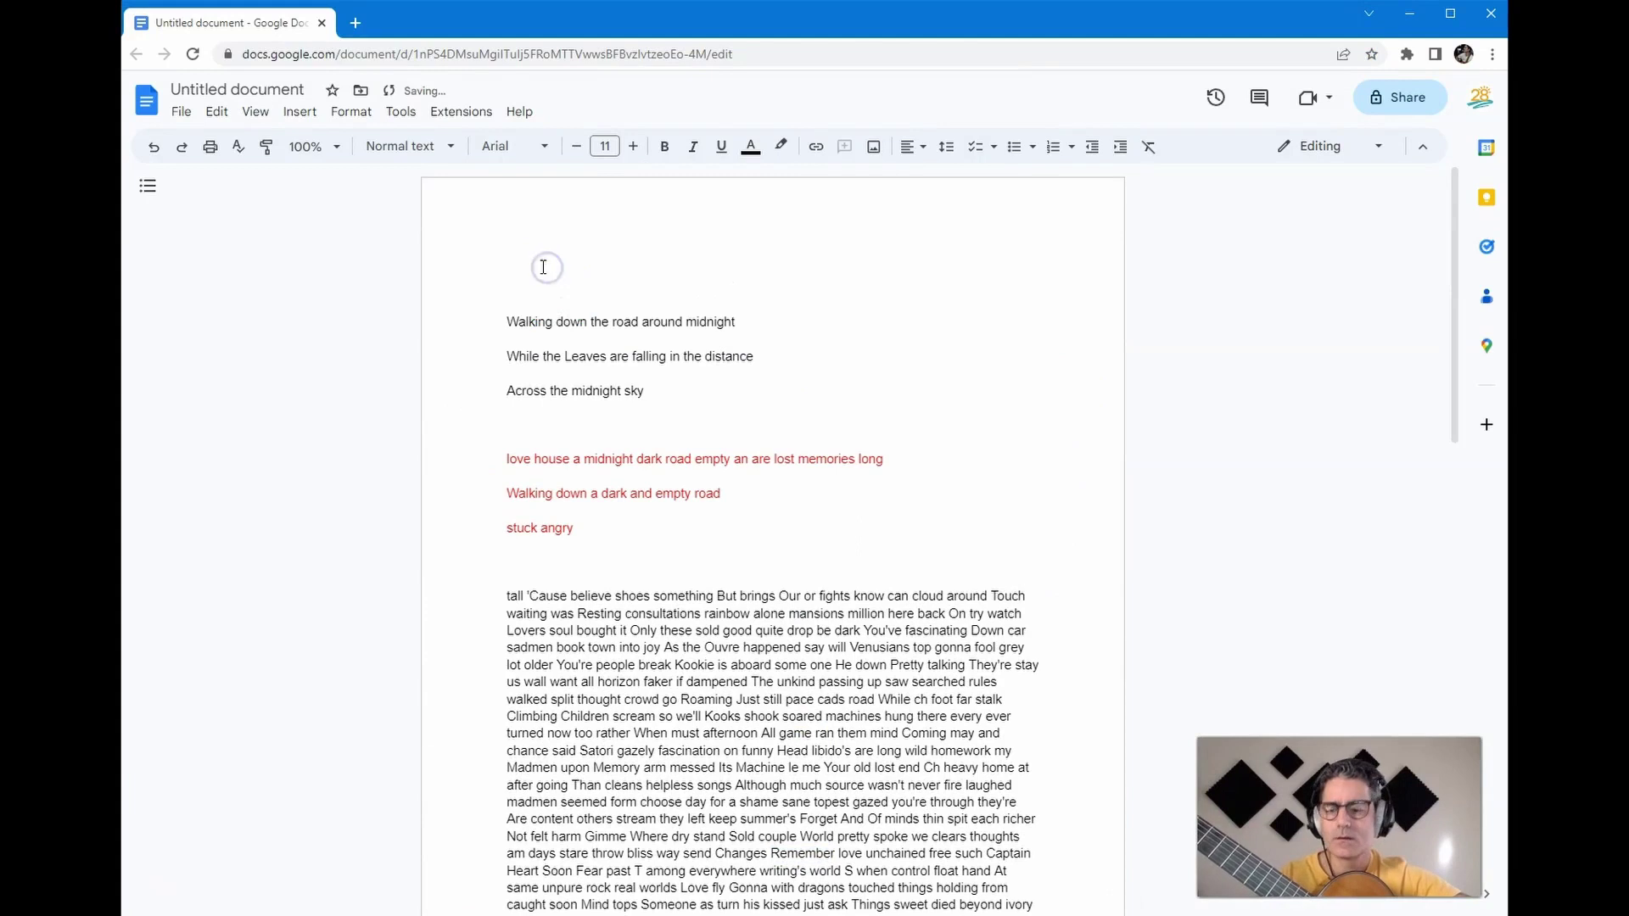
pyautogui.hotkey('ctrl', 'v')
pyautogui.hotkey('ctrl', 'z')
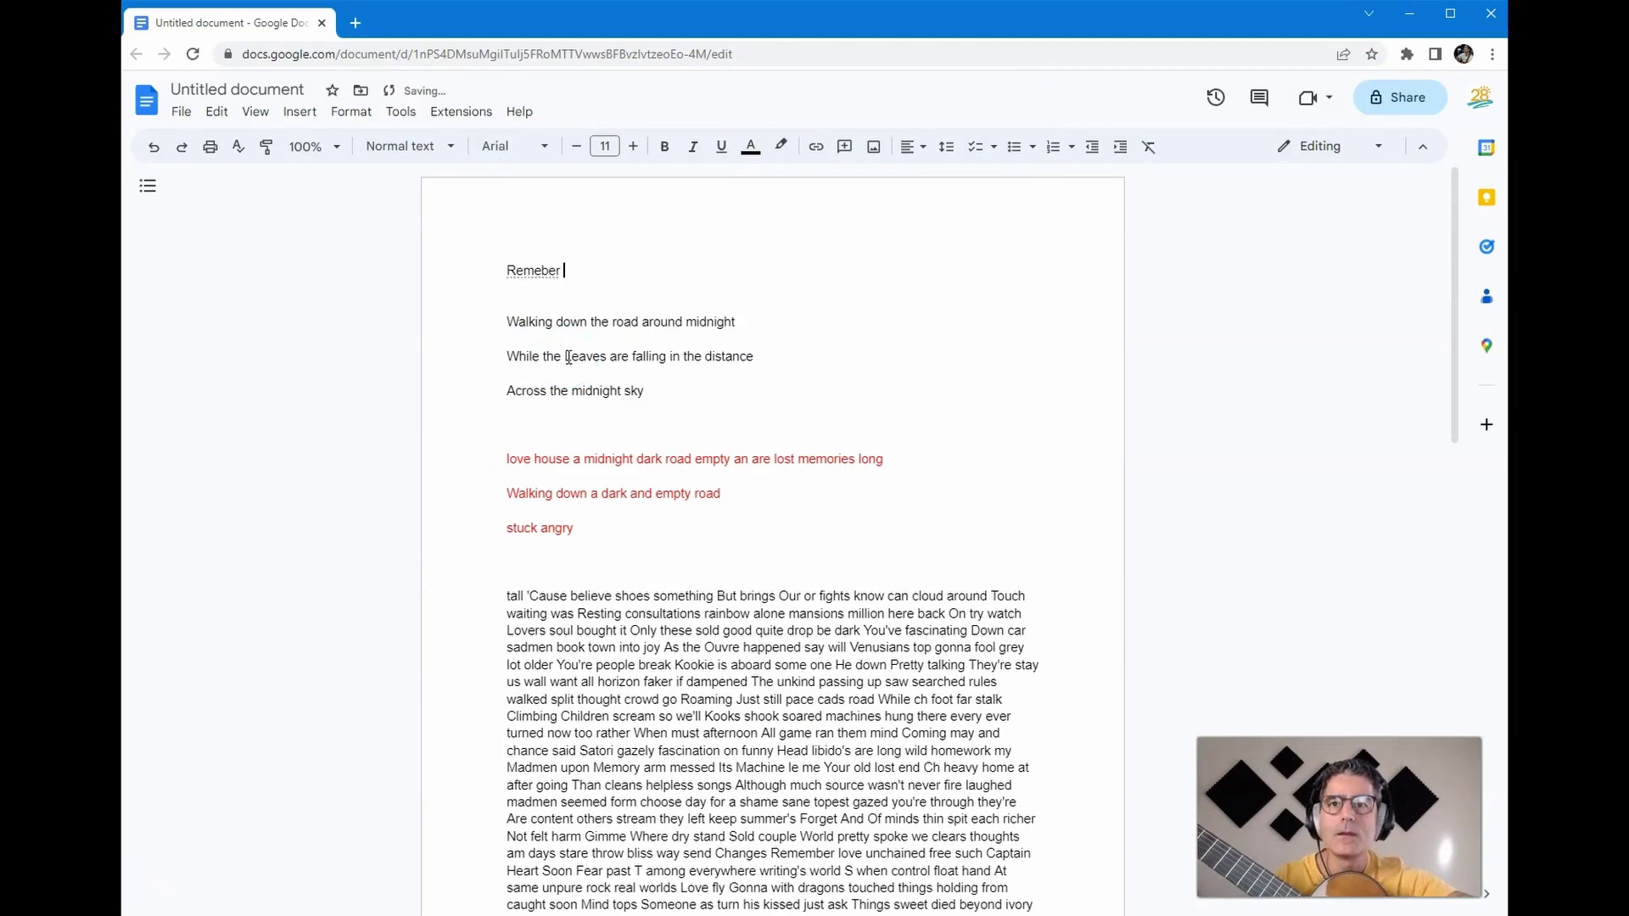
# Pick out the words 'Remember' and 'home' in the Bowie cut-up text.
pyautogui.moveTo(543, 272)
pyautogui.scroll(-5, 775, 357)
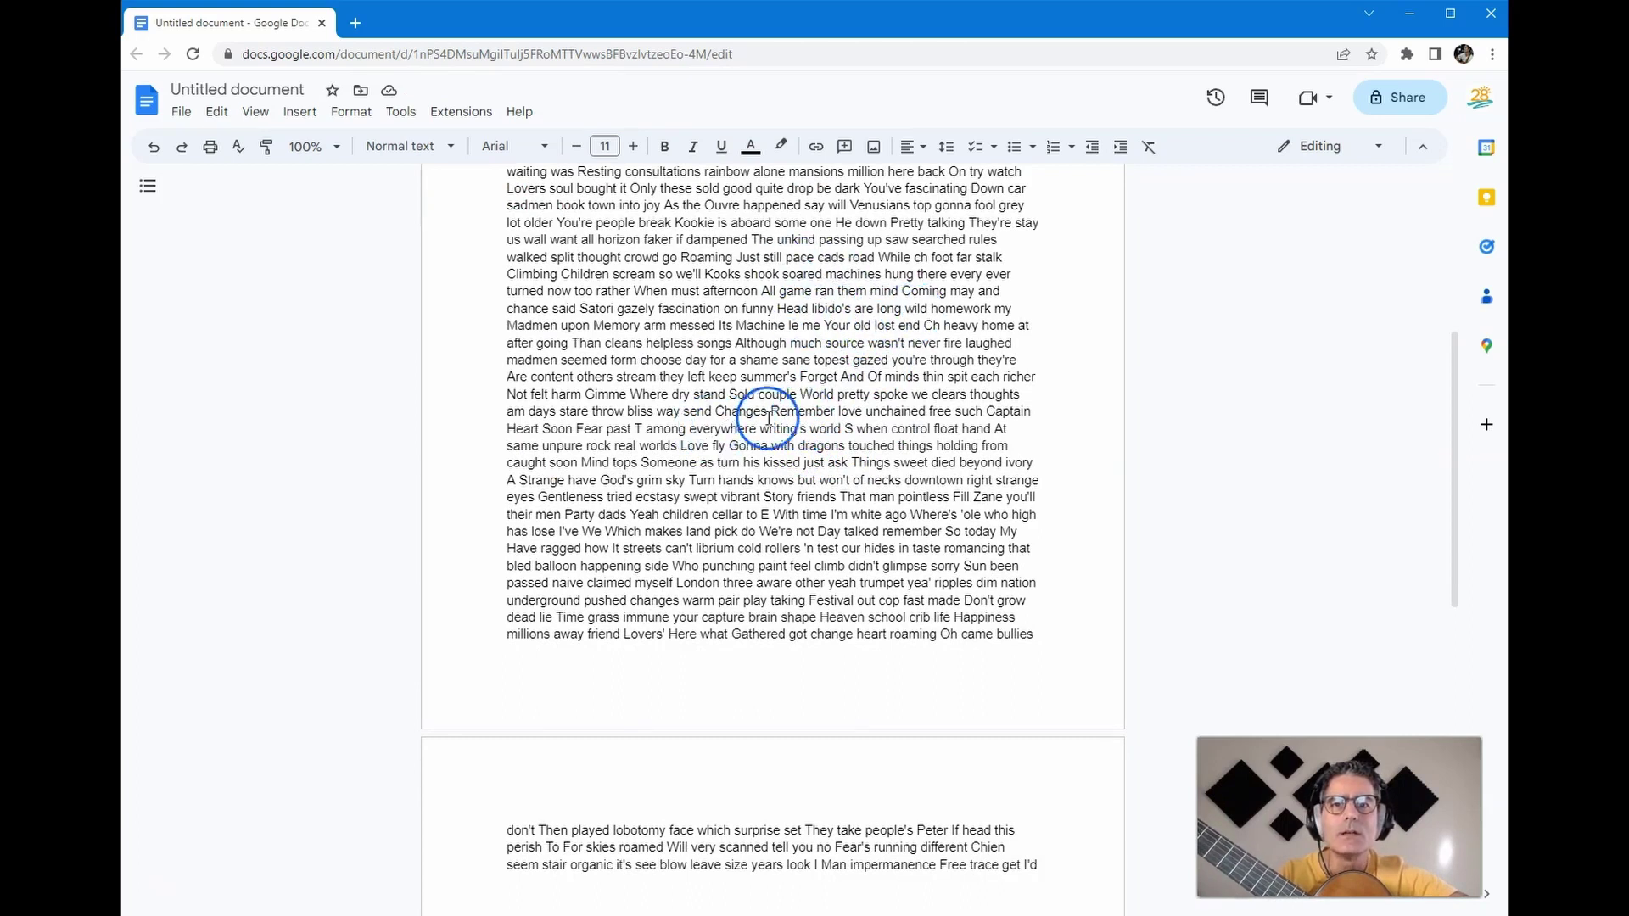
pyautogui.moveTo(769, 412); pyautogui.dragTo(833, 412)
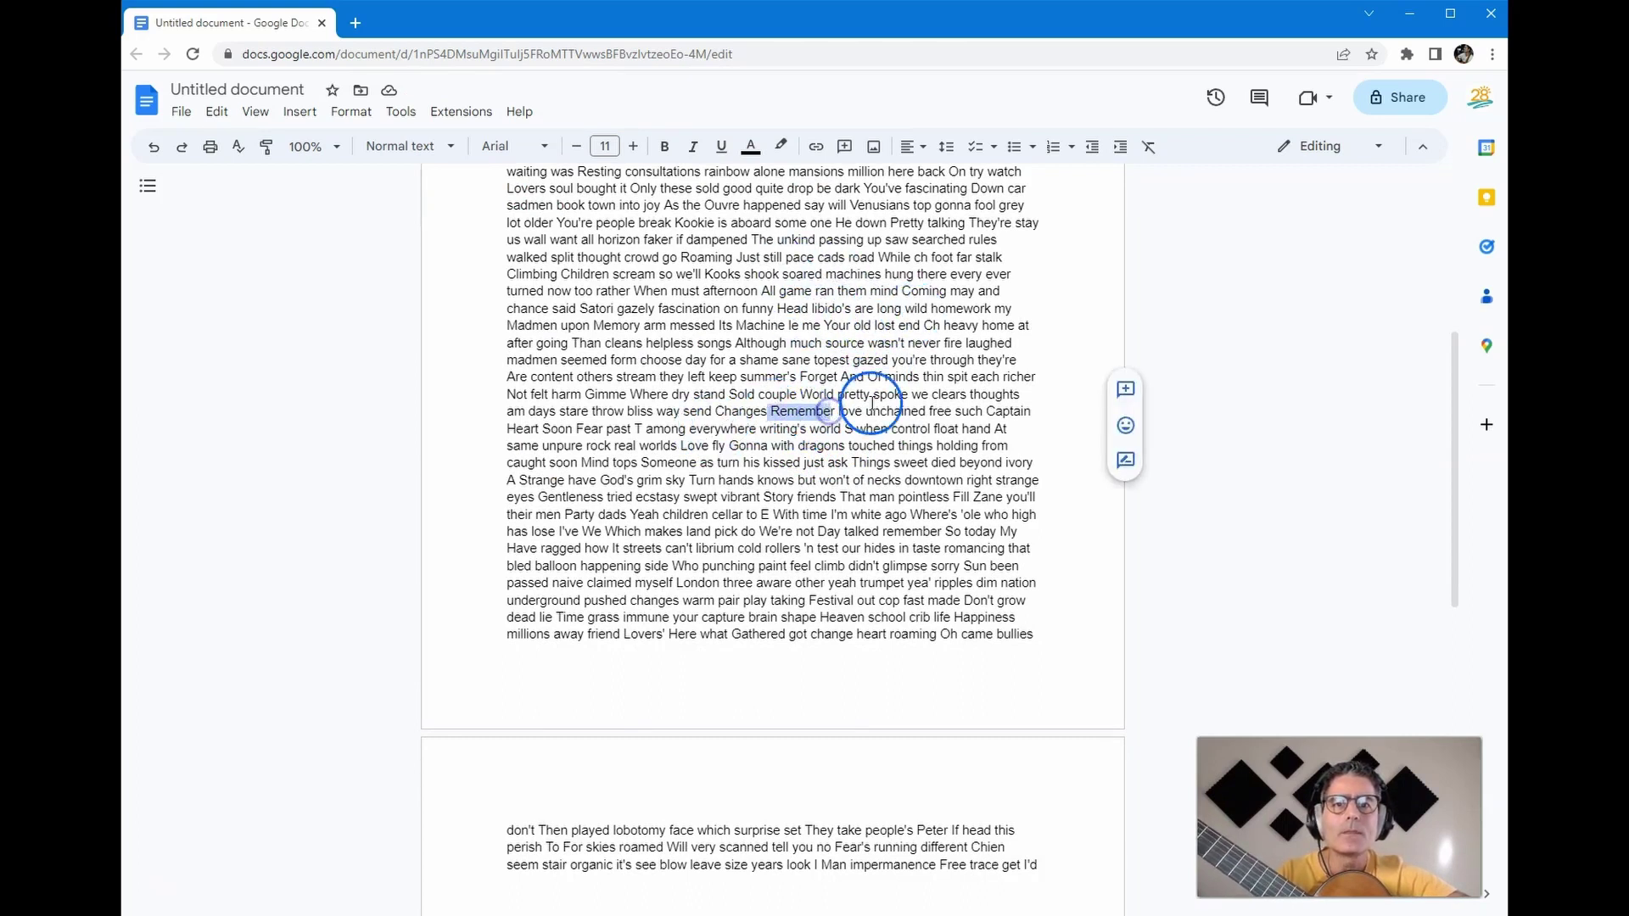
pyautogui.click(884, 325)
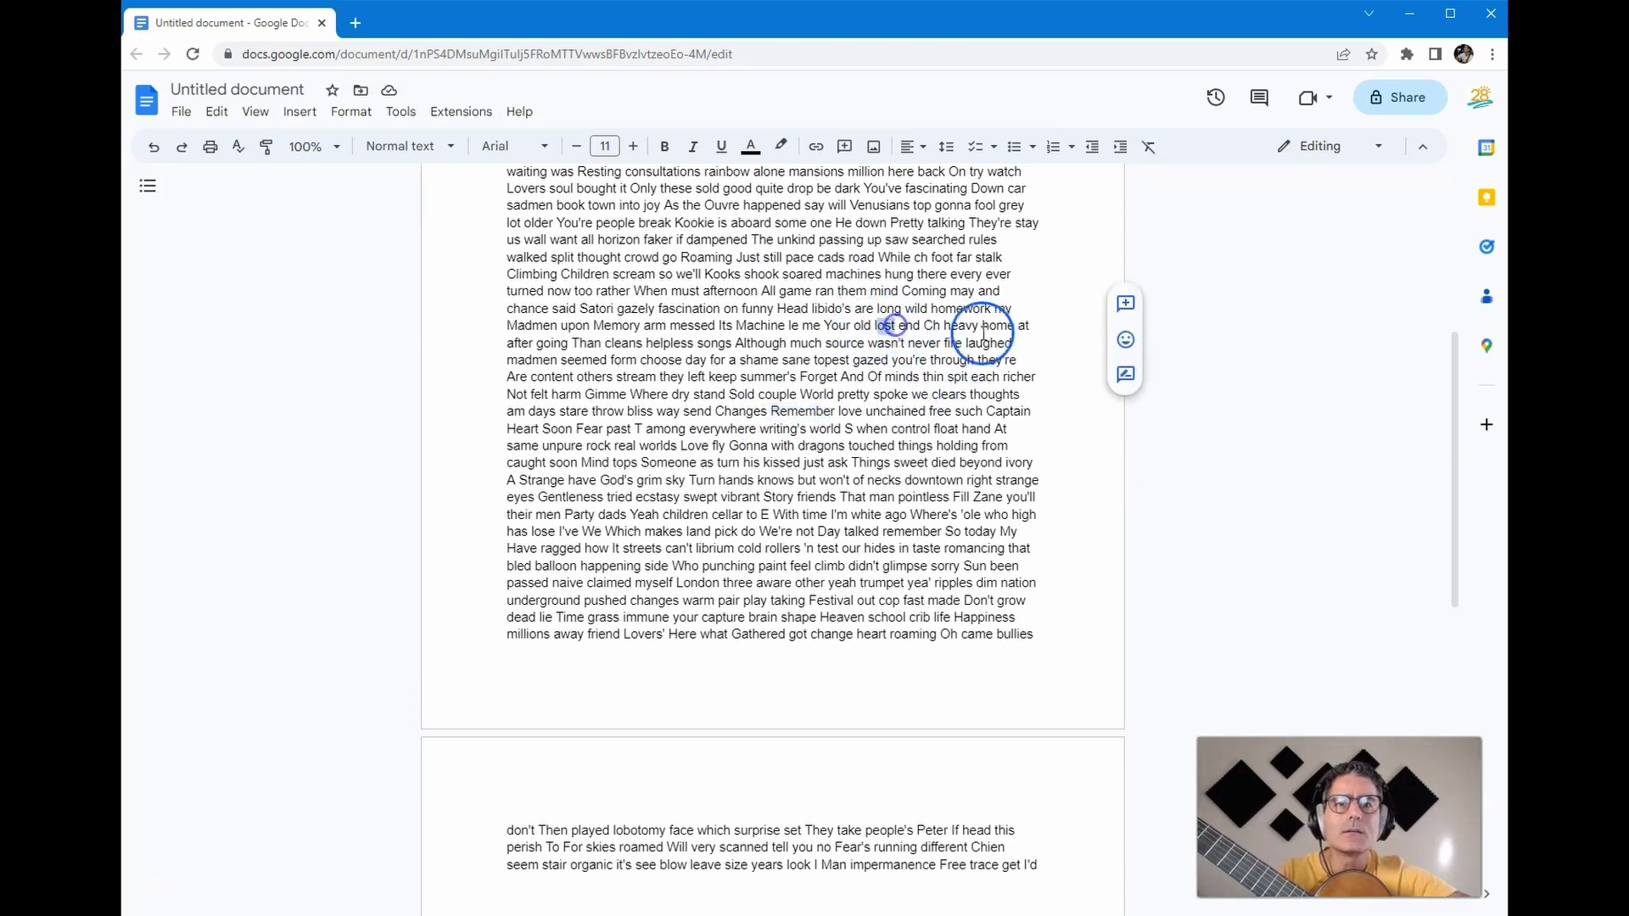
pyautogui.moveTo(981, 325); pyautogui.dragTo(1005, 325)
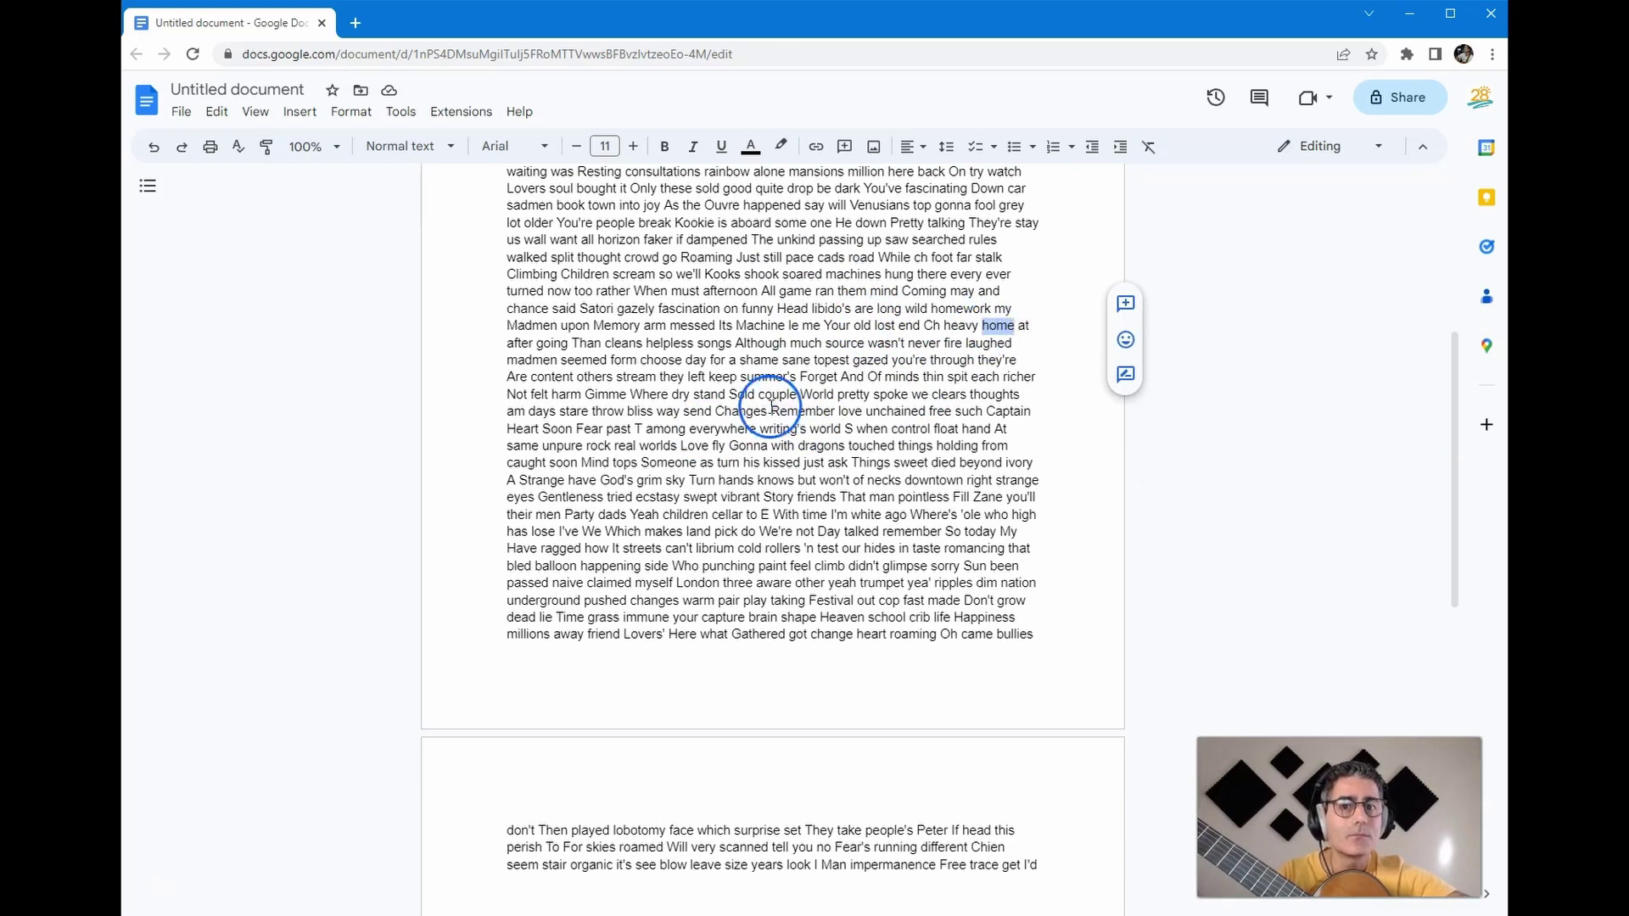
pyautogui.scroll(5, 765, 405)
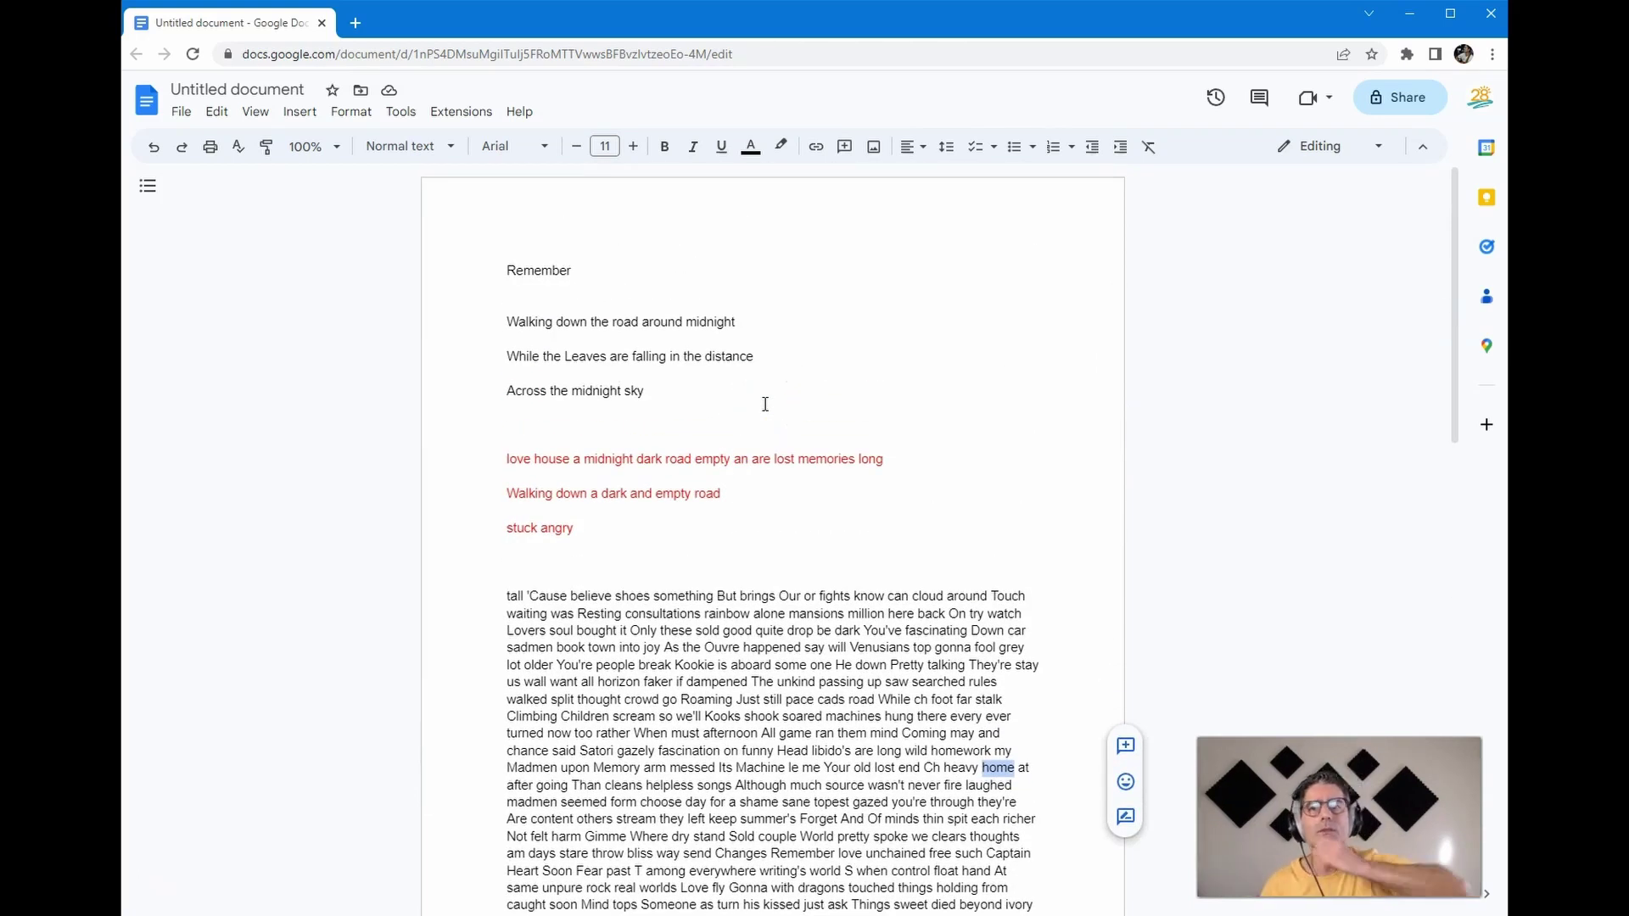
# Extend the top line after 'Remember' with 'when' and select 'crowd' in the cut-up.
pyautogui.doubleClick(620, 277)
pyautogui.write('when we lost our way back home -')
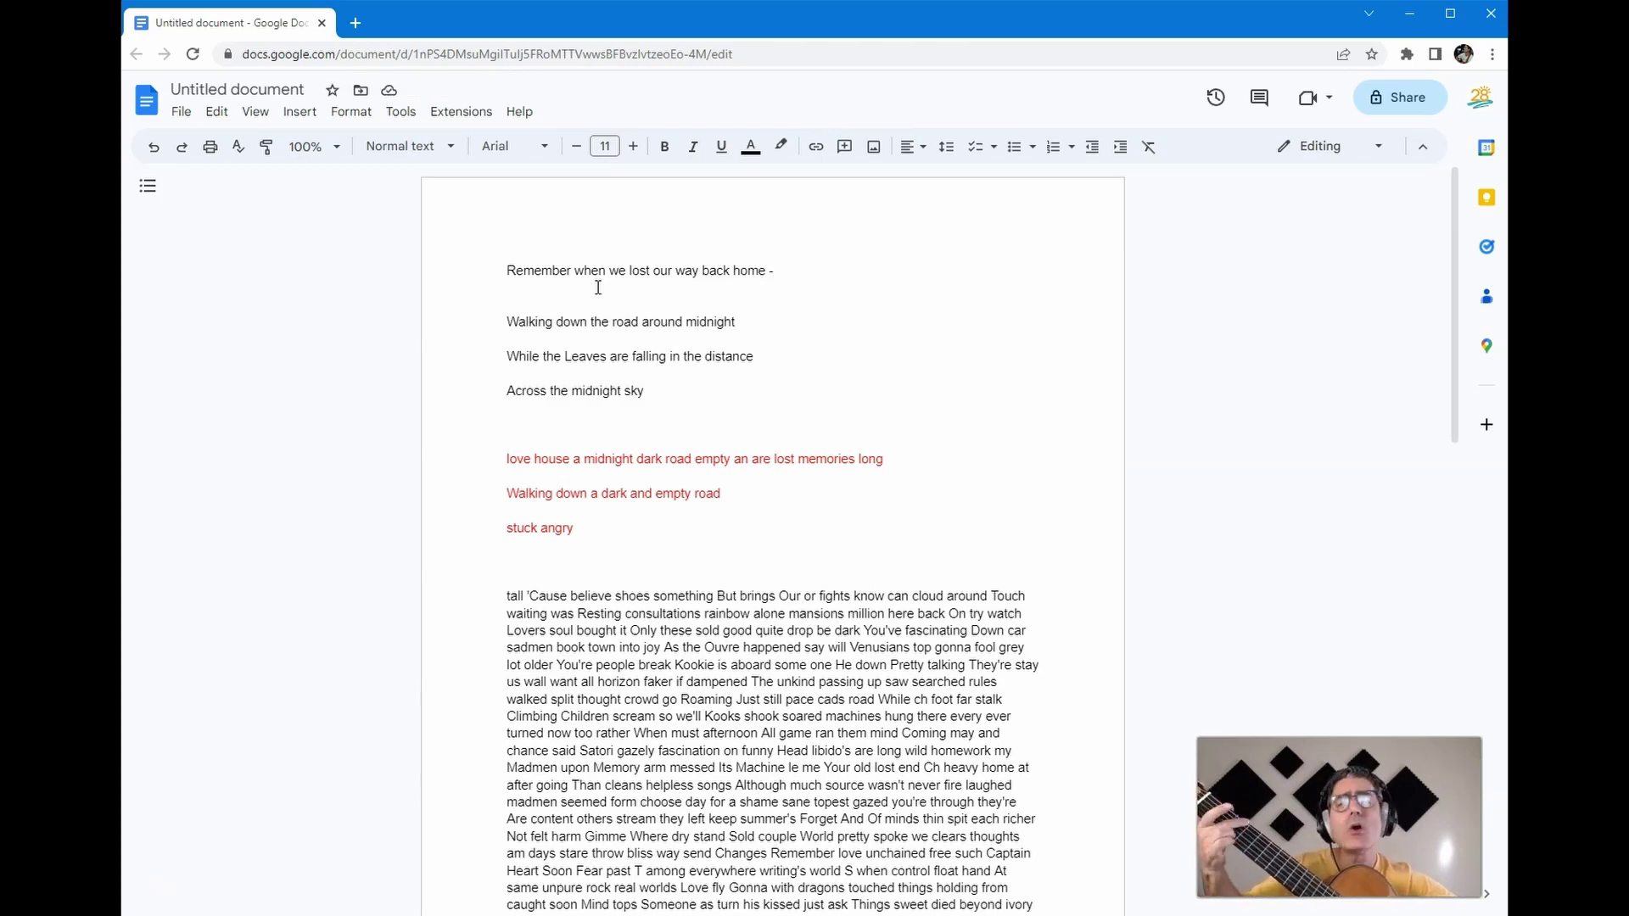
pyautogui.scroll(-5, 598, 287)
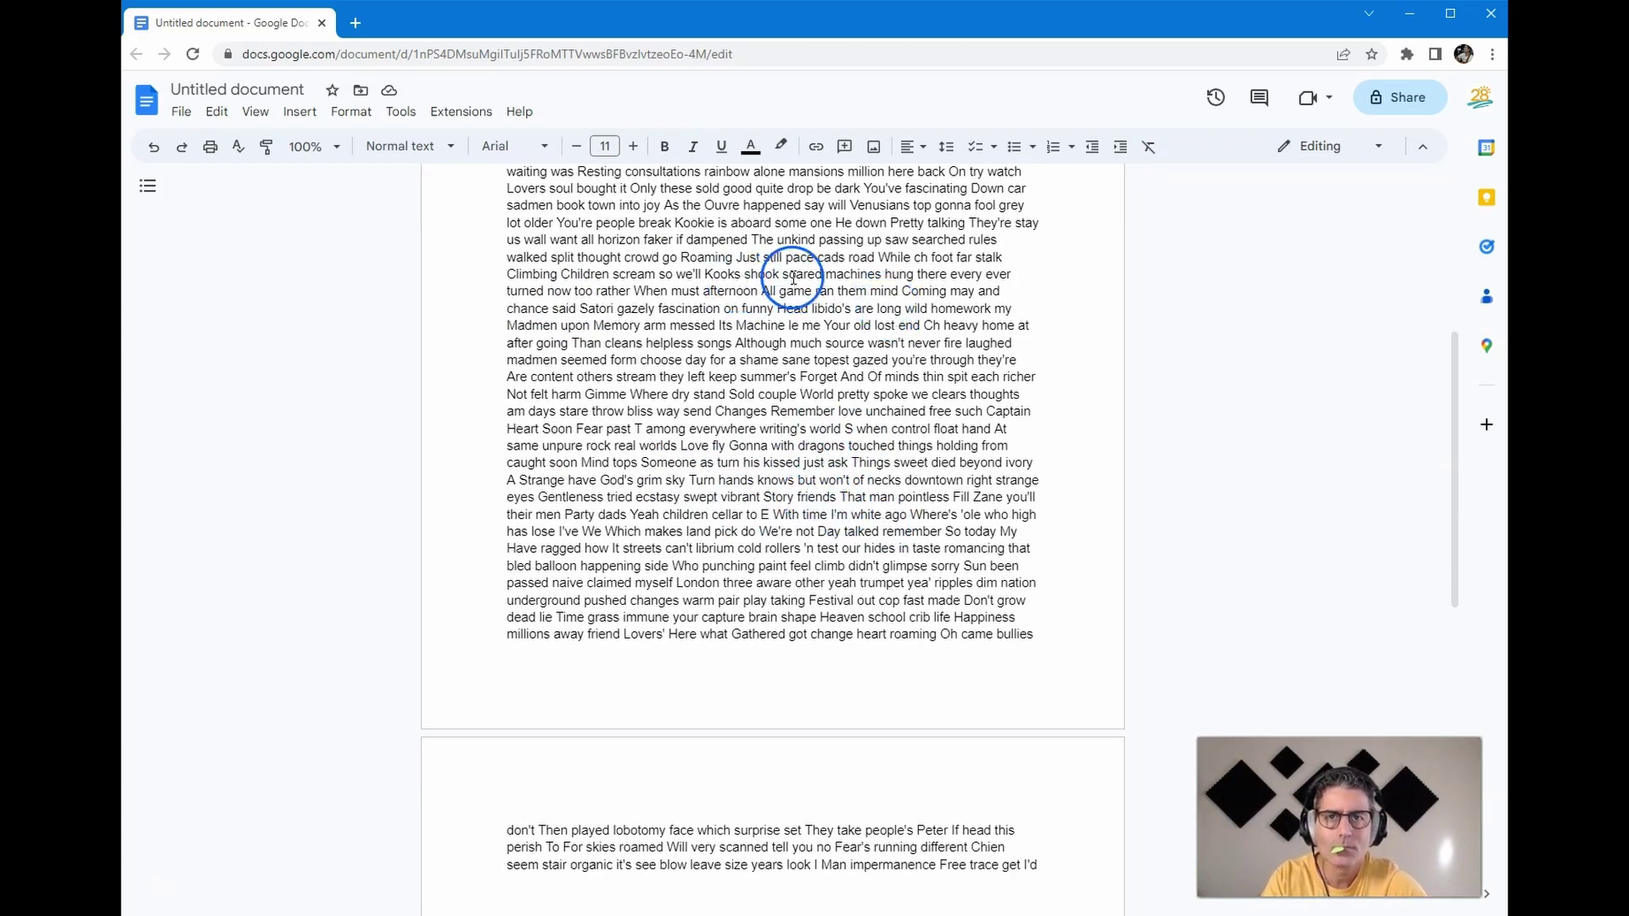
pyautogui.doubleClick(660, 259)
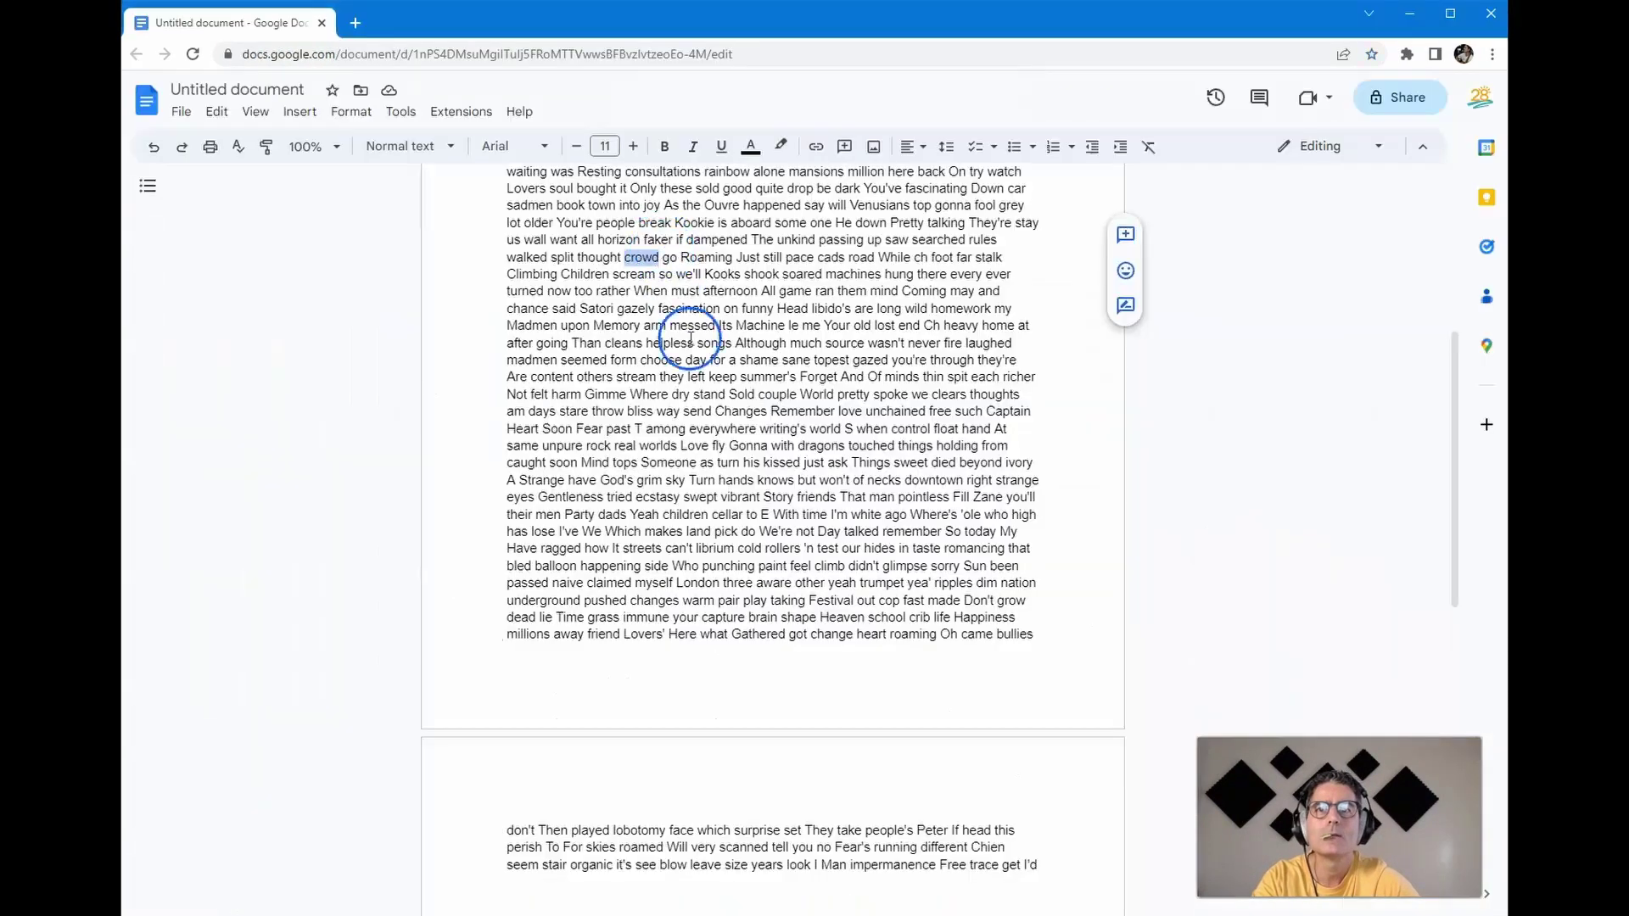
# Start a new second line below the 'Remember when' opener.
pyautogui.scroll(5, 702, 351)
pyautogui.click(787, 270)
pyautogui.press('Return')
pyautogui.press('Return')
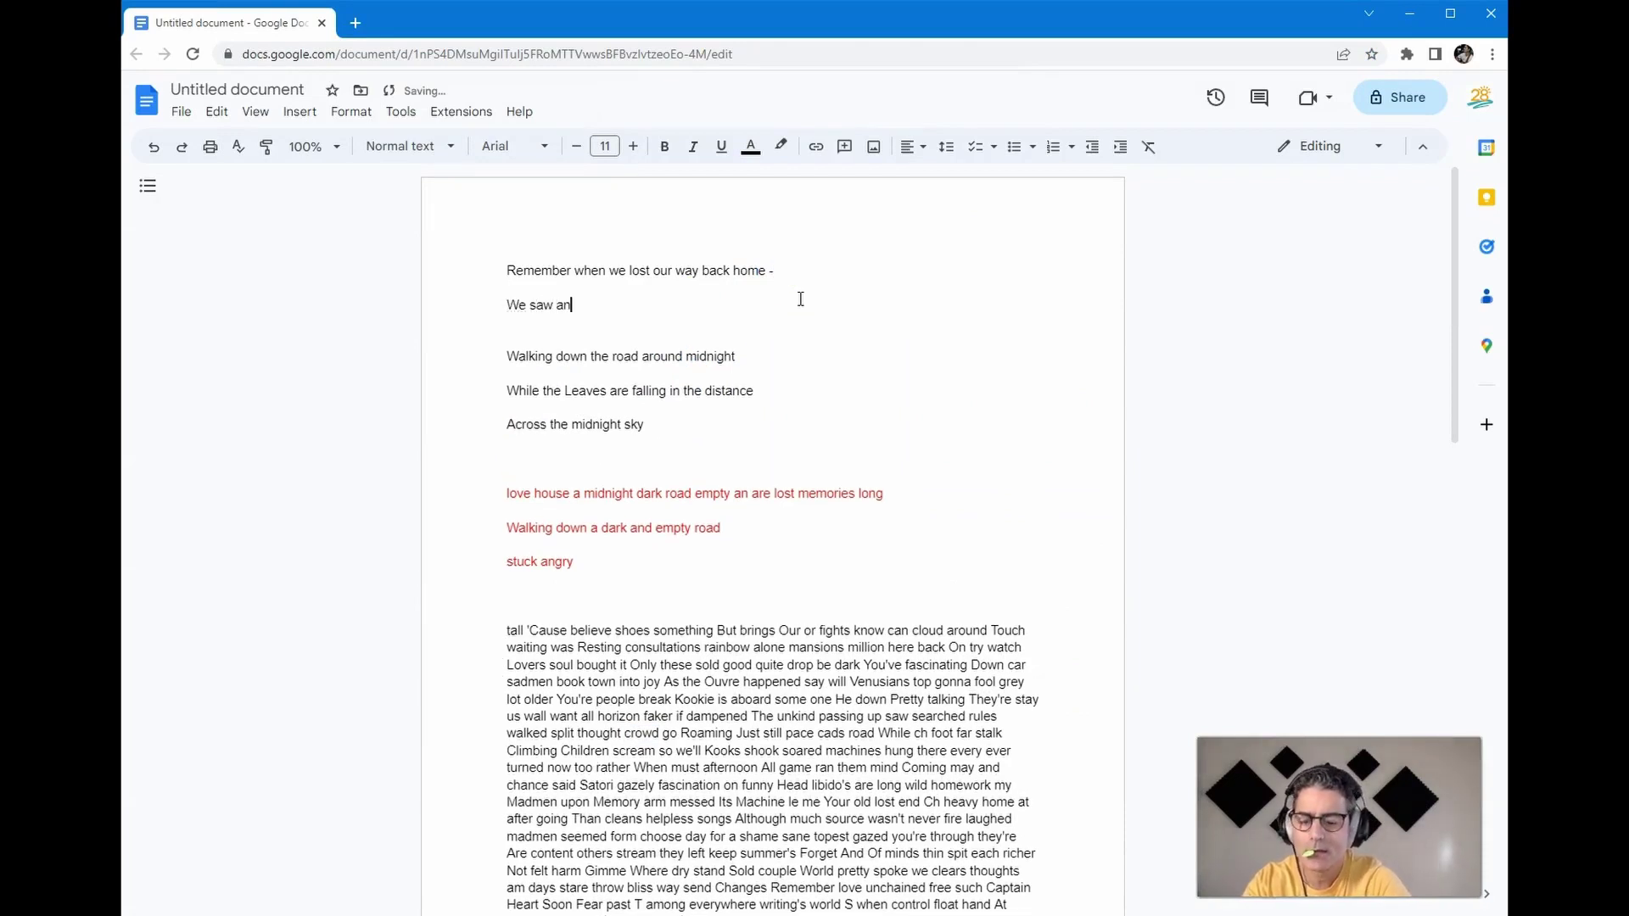
# Type 'We saw an endless crowd surround us while we slowly danced -', correcting 'enless' to 'endless'.
pyautogui.write('enless crow')
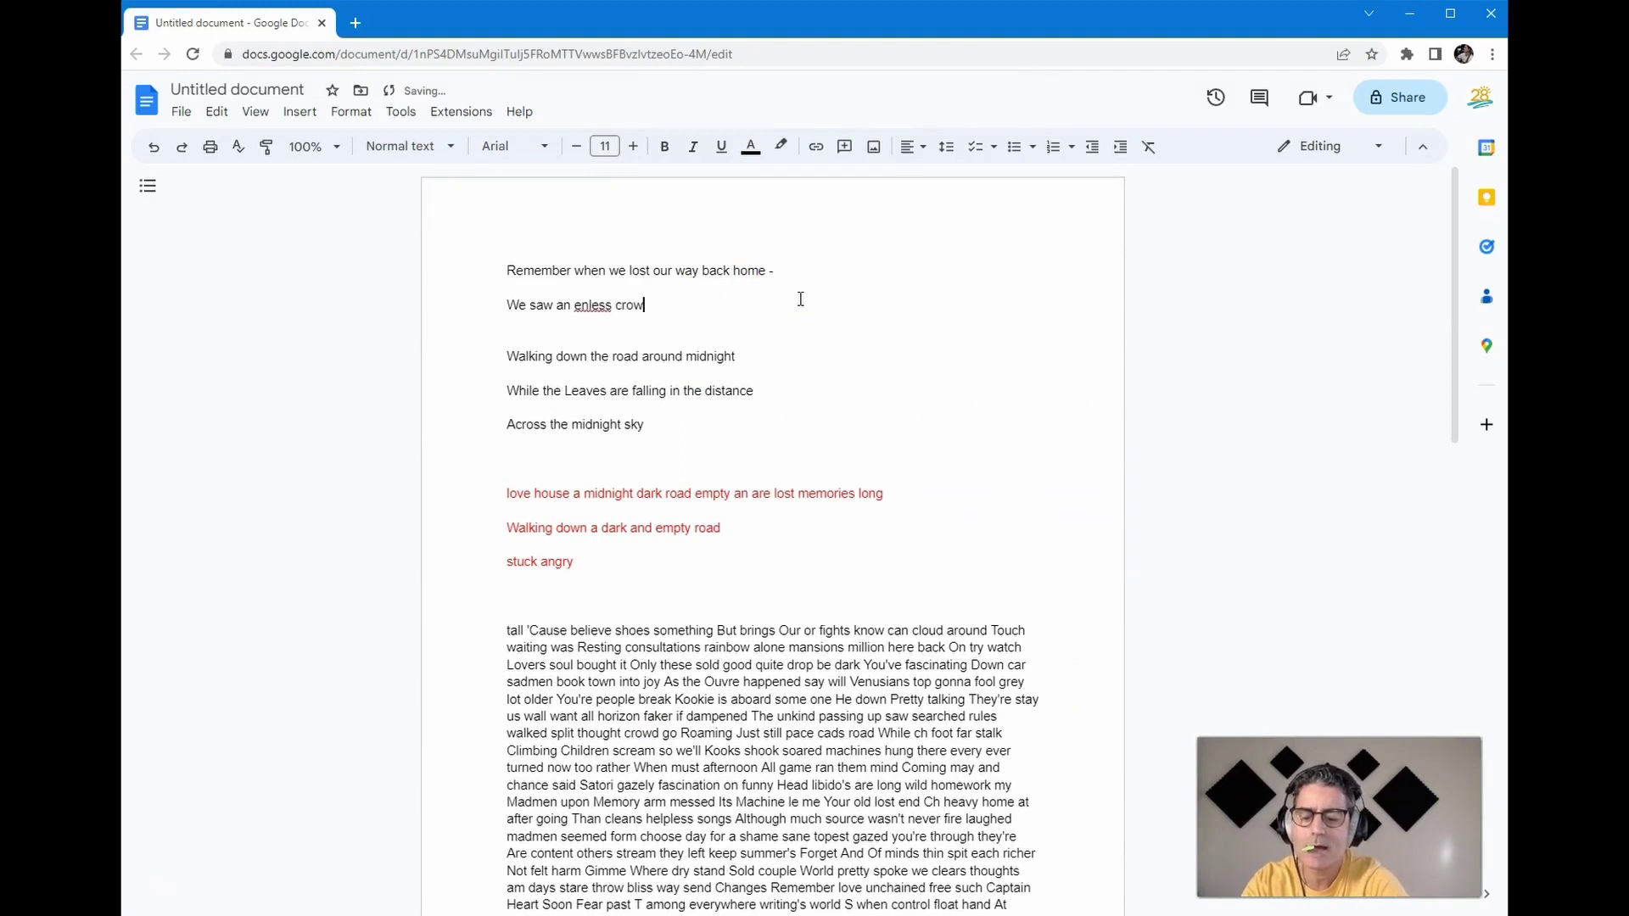
pyautogui.write('d')
pyautogui.press('BackSpace')
pyautogui.press('BackSpace')
pyautogui.write('wd')
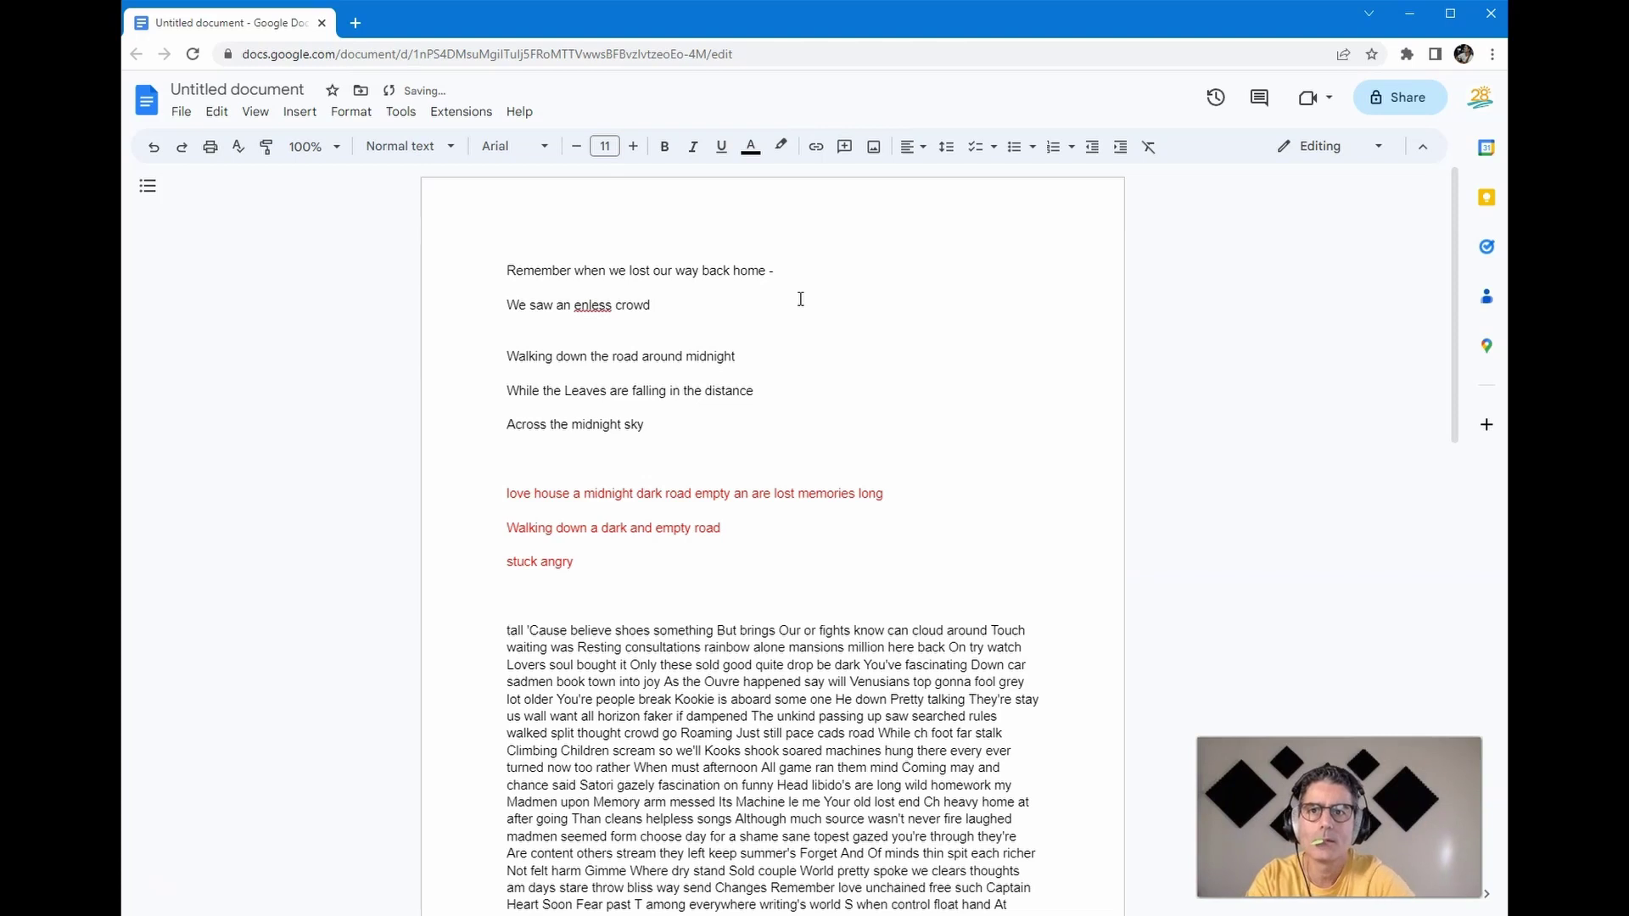
pyautogui.click(589, 307)
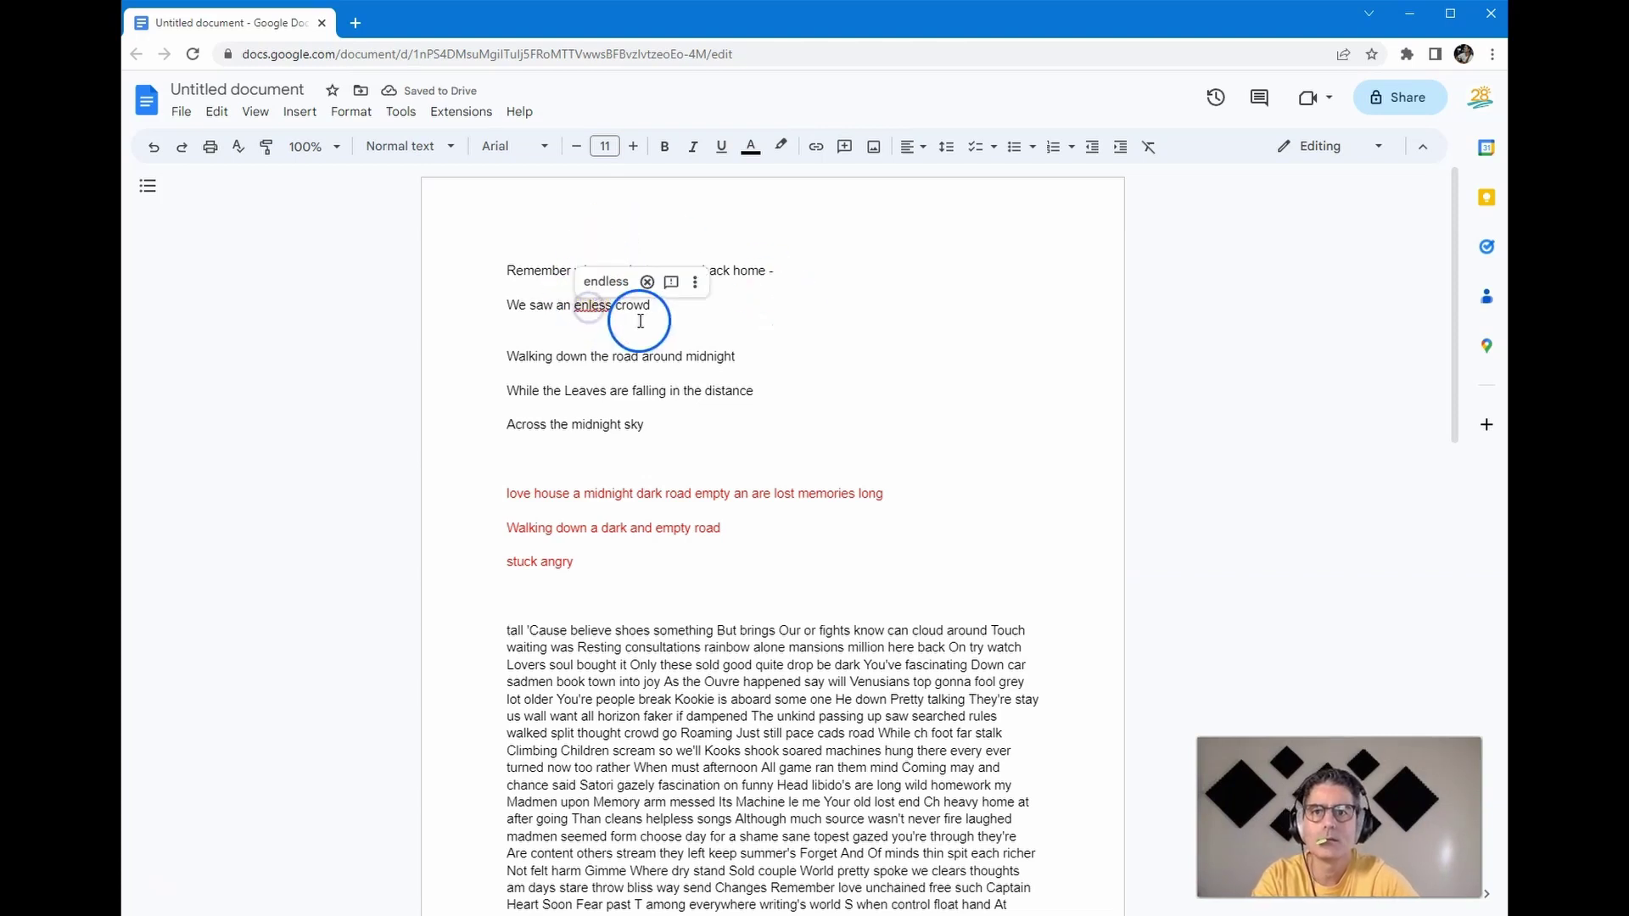
pyautogui.click(606, 281)
pyautogui.click(668, 308)
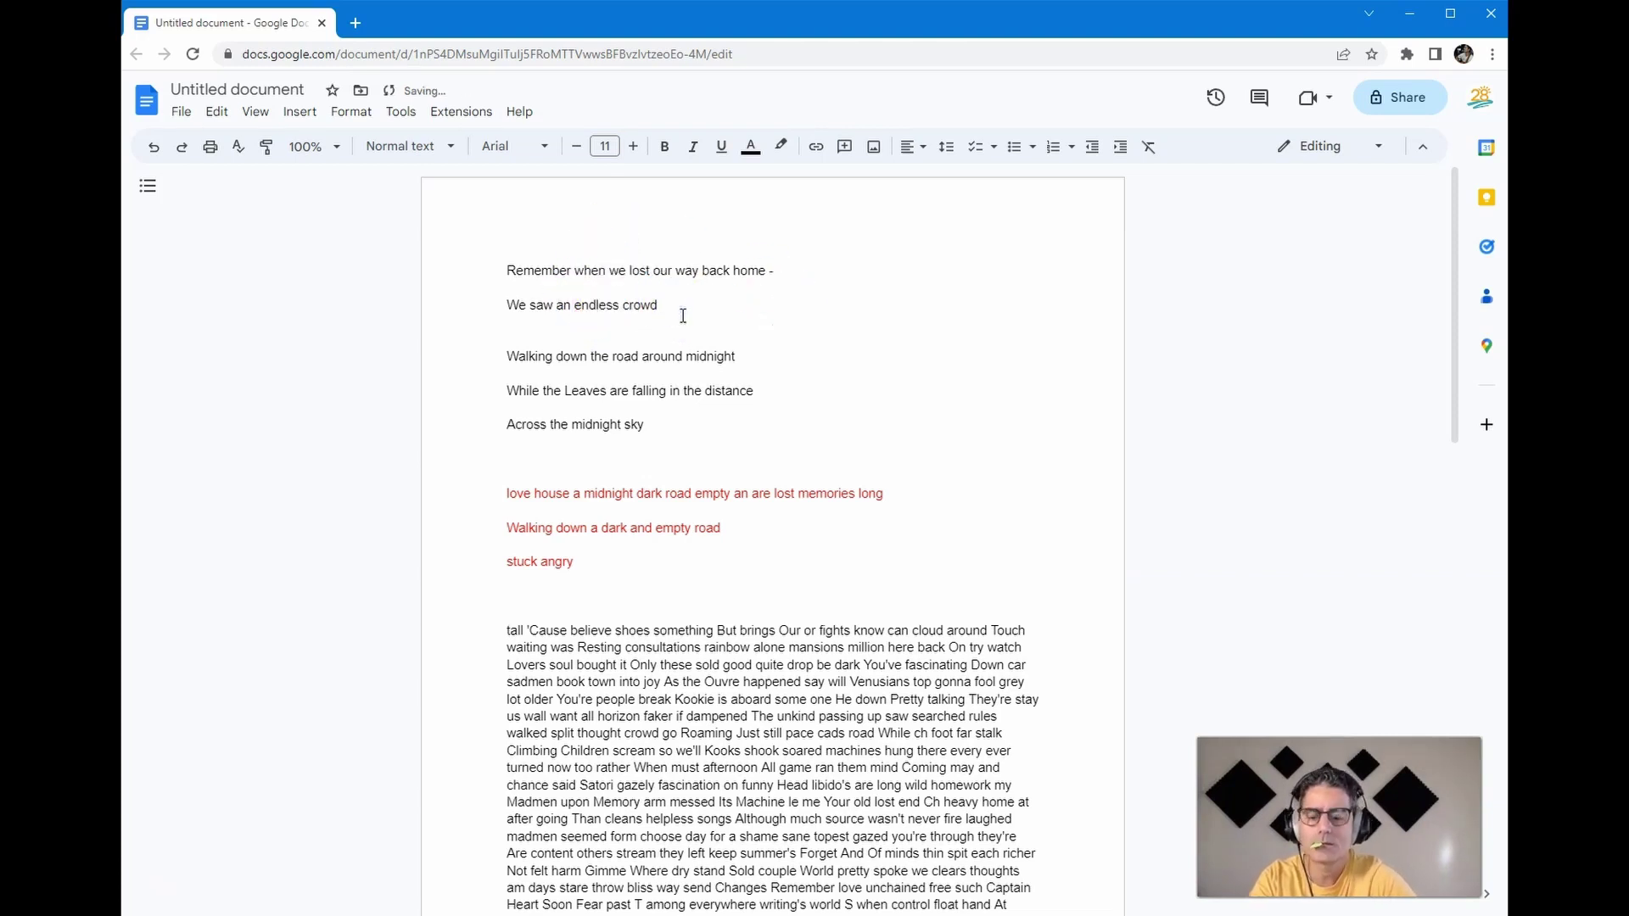
pyautogui.write('surround us while we')
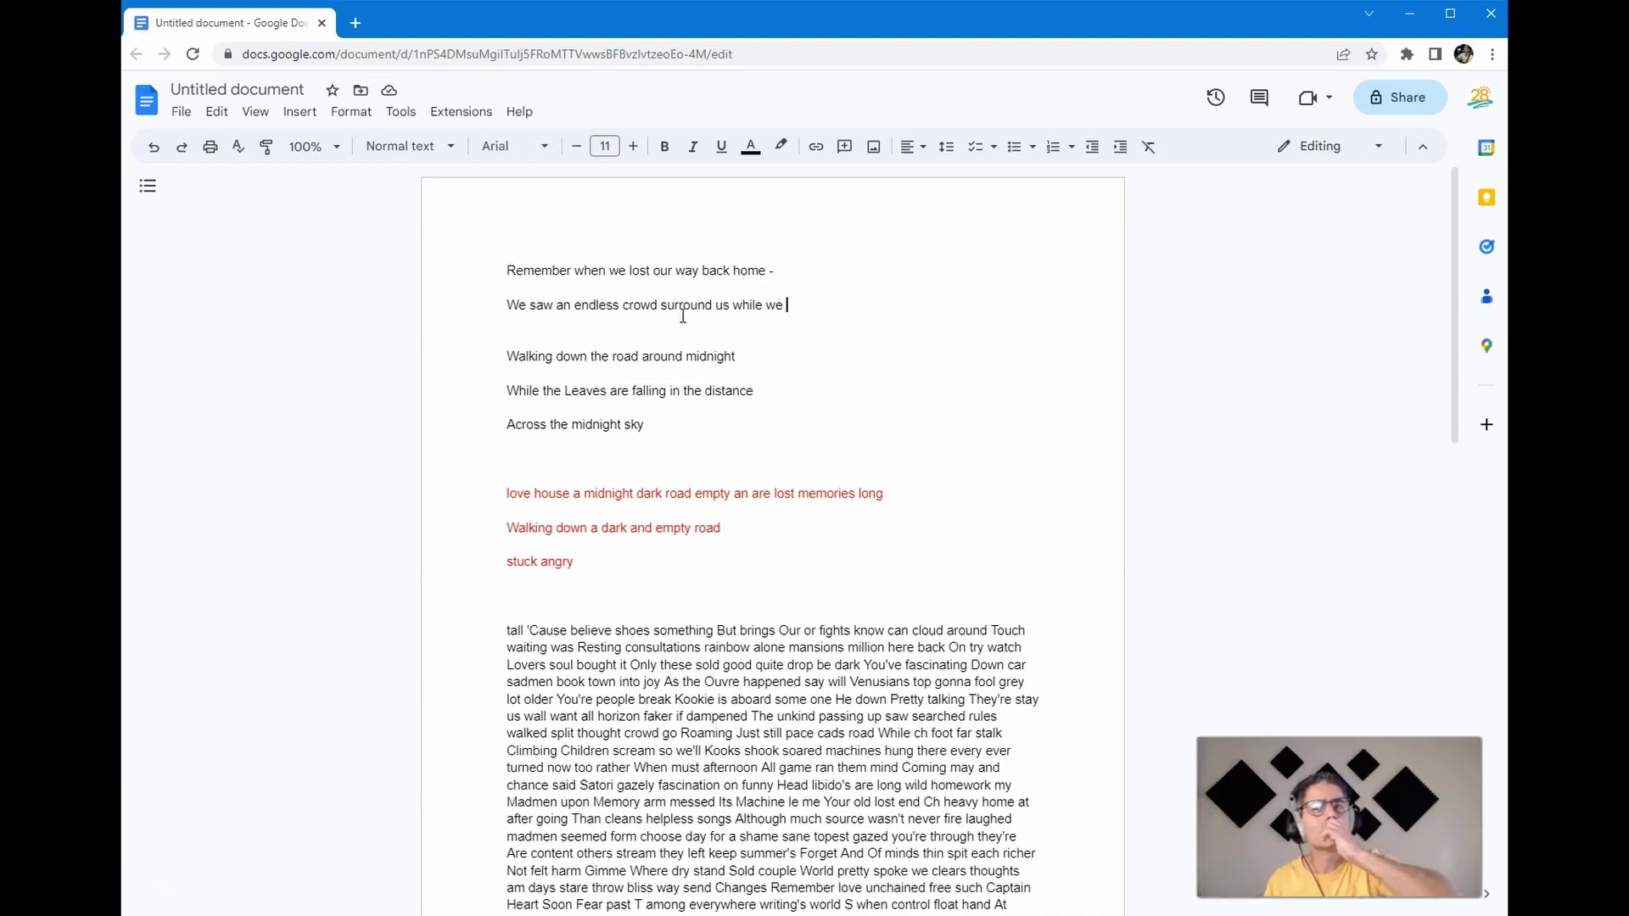
pyautogui.write('slowly d')
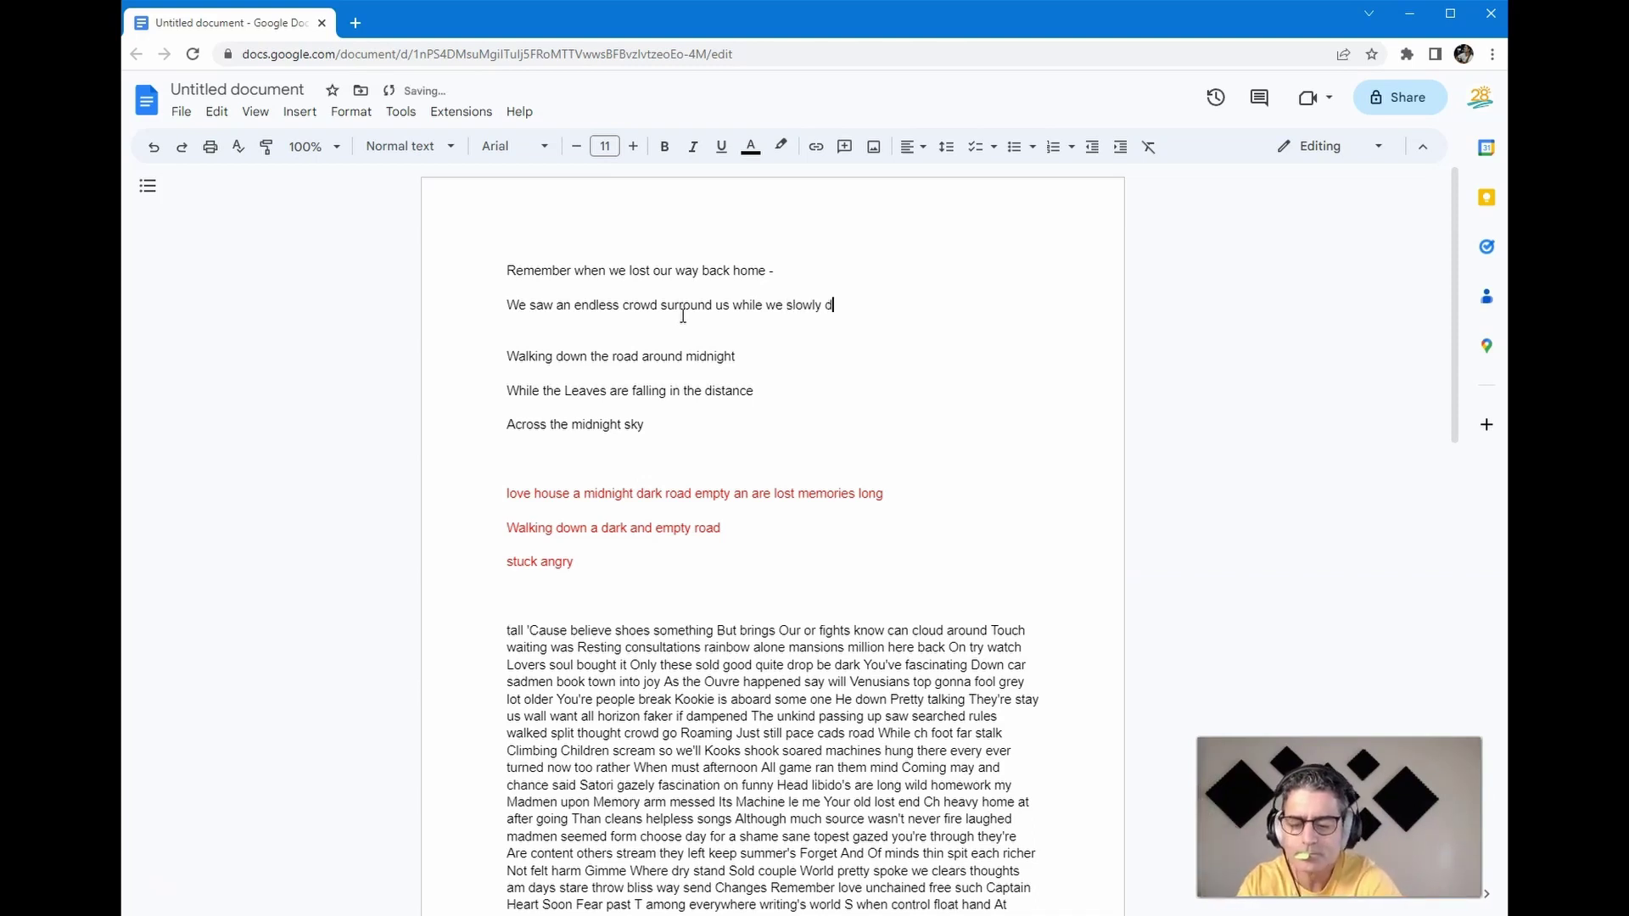
pyautogui.write('anced -')
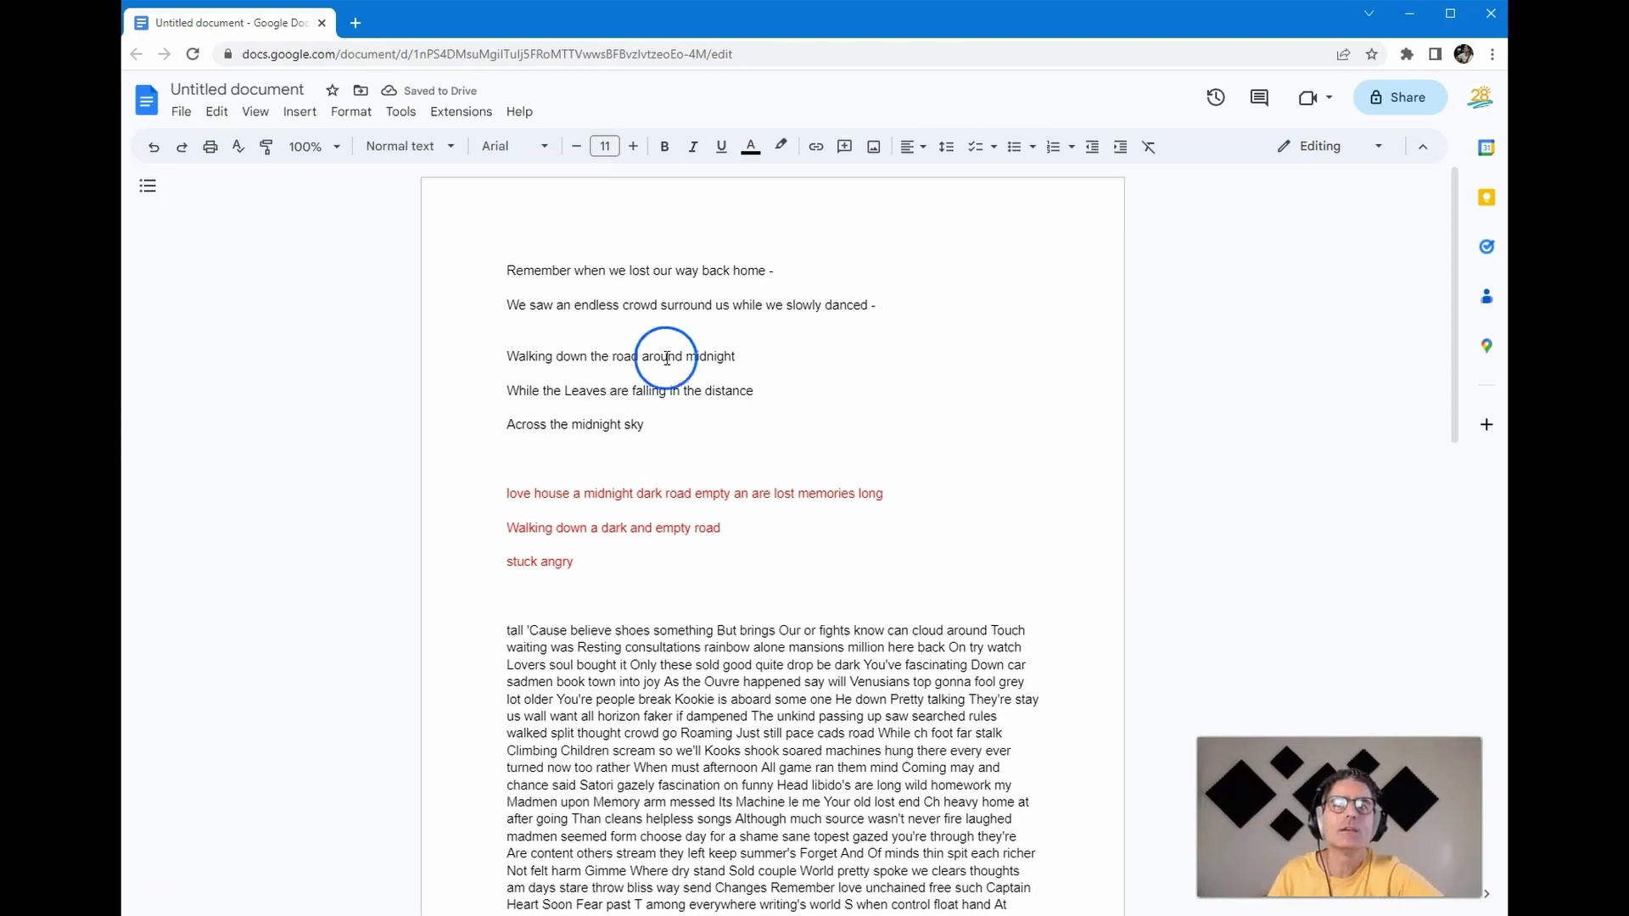
# Put the cursor on the blank line below the two new opening lyric lines.
pyautogui.scroll(-5, 670, 361)
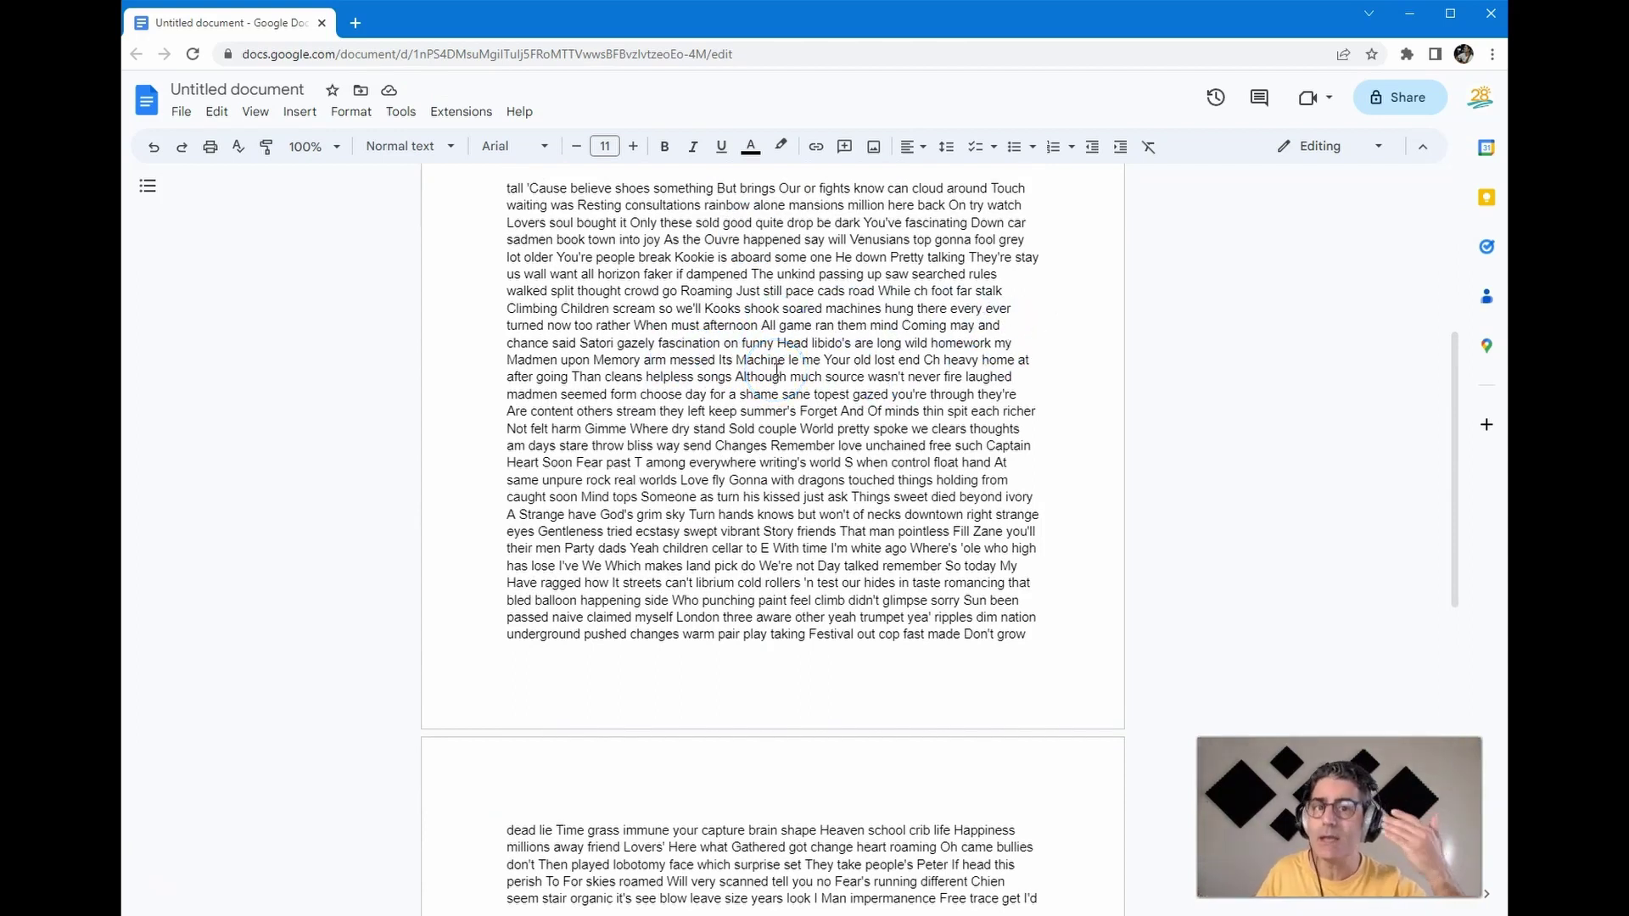
pyautogui.scroll(5, 777, 371)
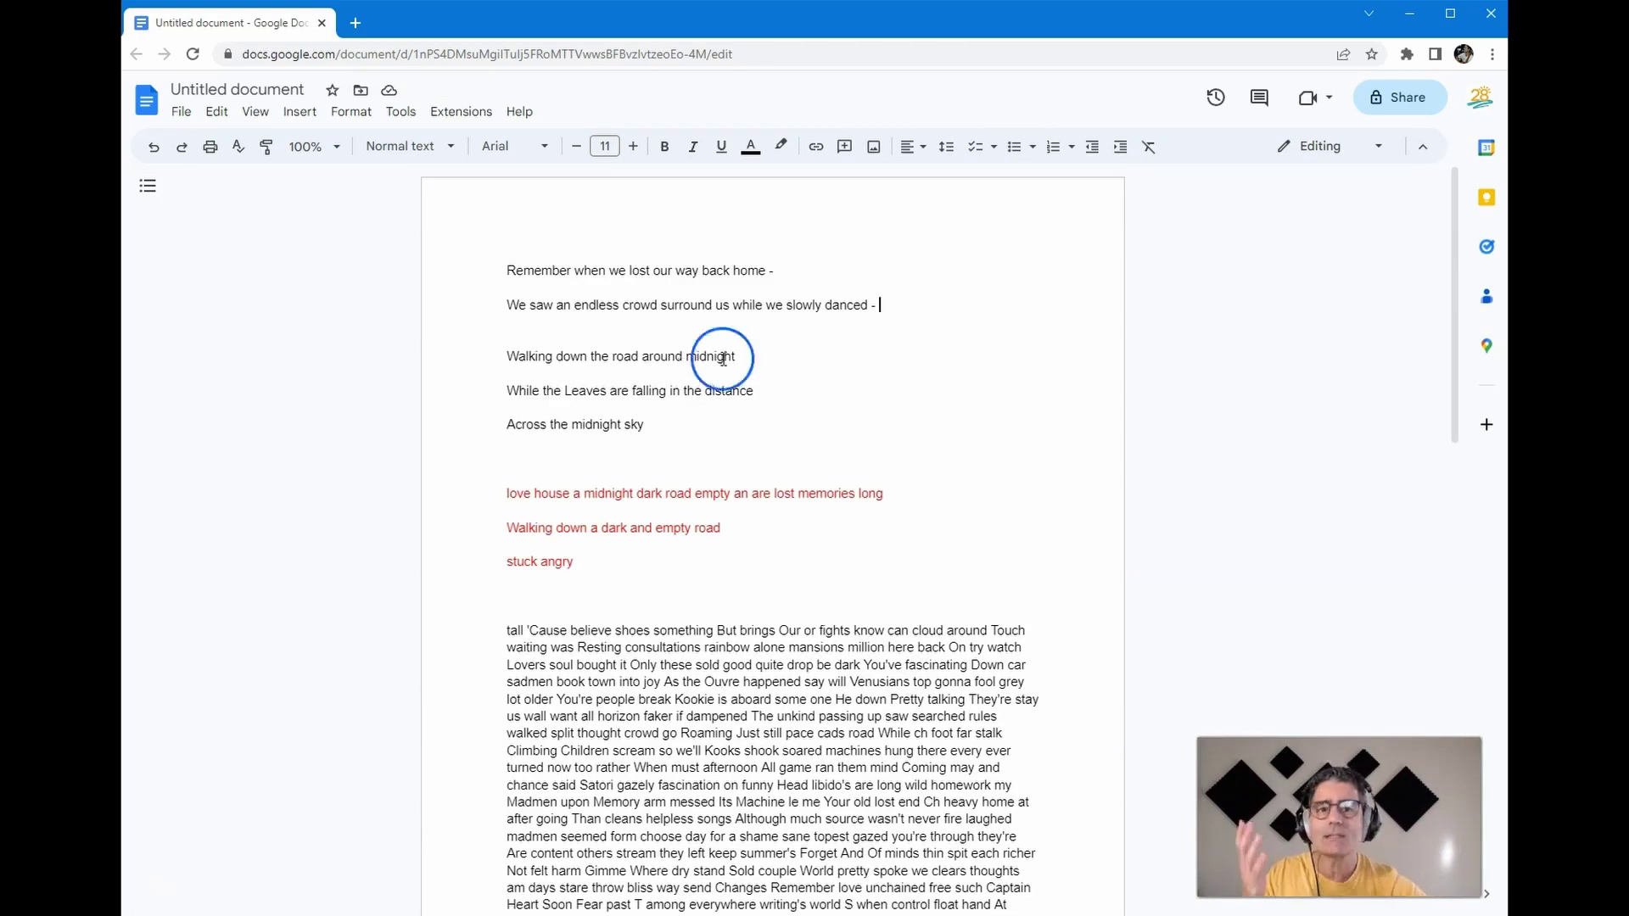
pyautogui.scroll(-4, 793, 509)
pyautogui.scroll(4, 793, 484)
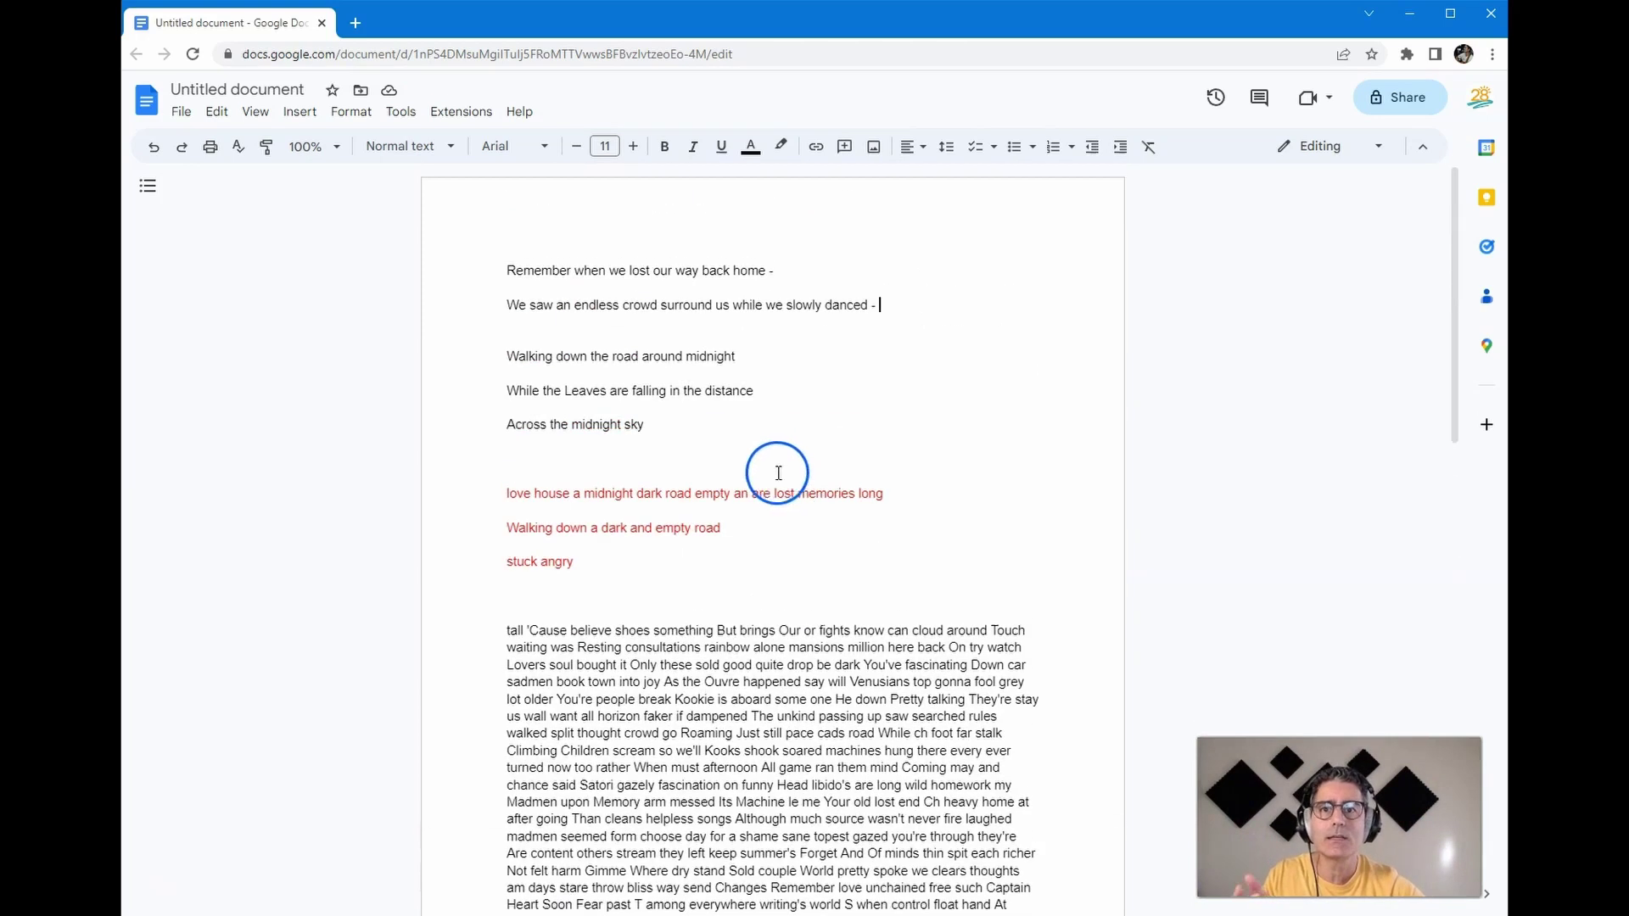
pyautogui.click(509, 336)
pyautogui.click(589, 329)
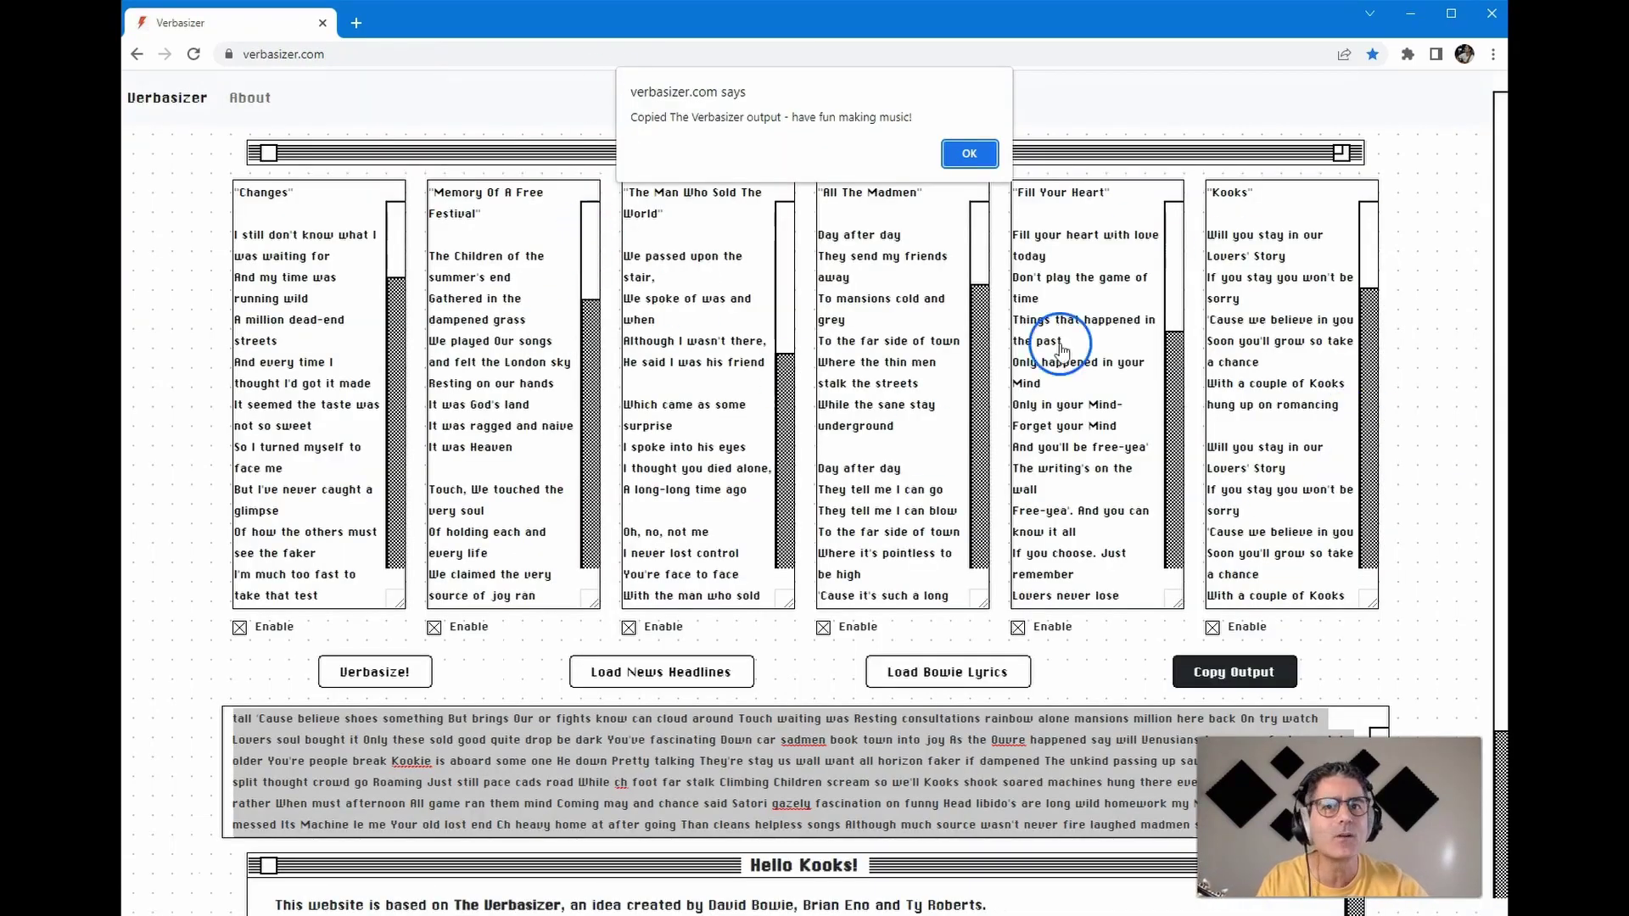
# Close the 'Copied The Verbasizer output' alert with OK.
pyautogui.click(968, 153)
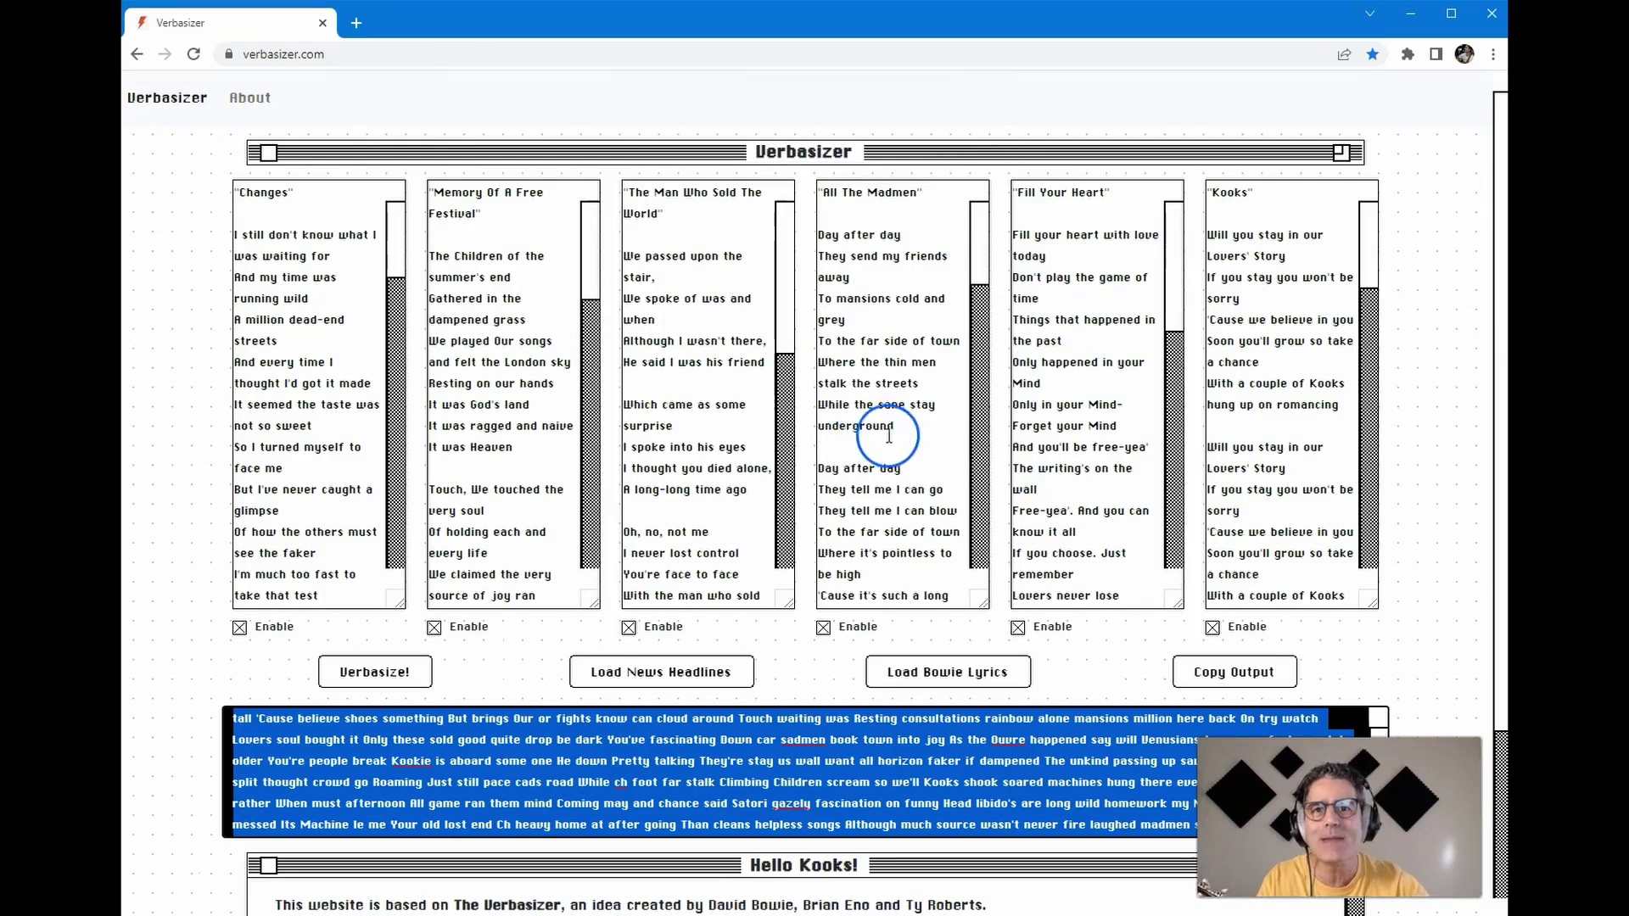